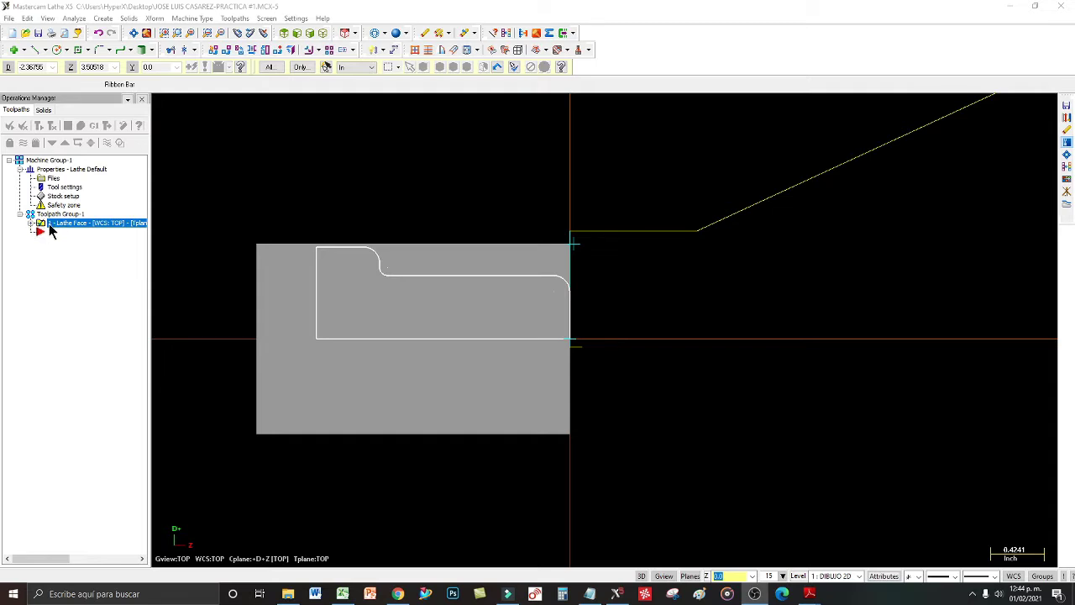
# - Turn off the toolpath display of the Lathe Face operation
pyautogui.click(10, 126)
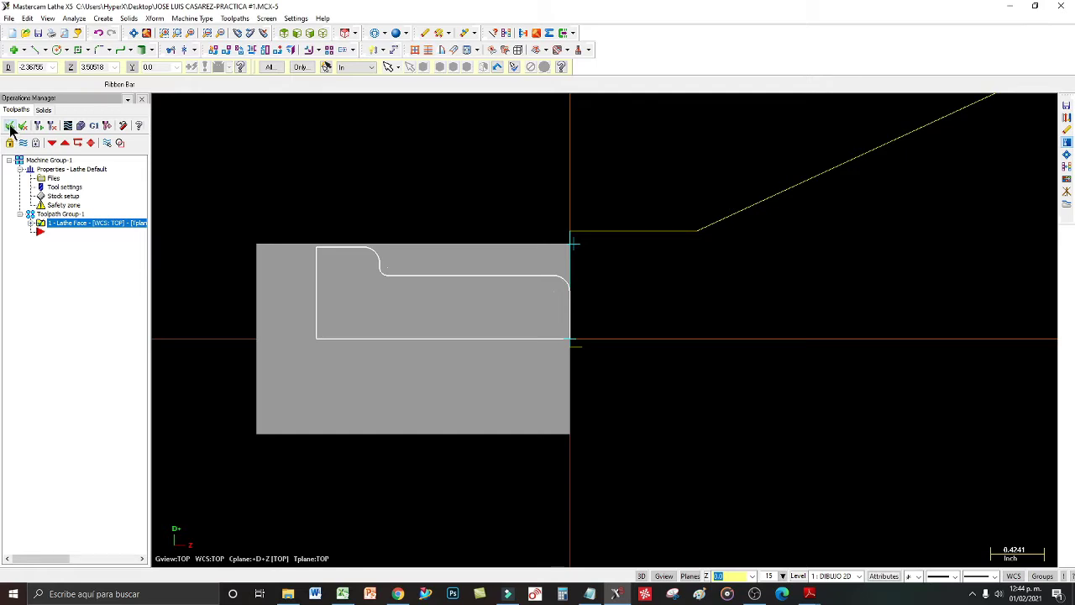
pyautogui.click(38, 225)
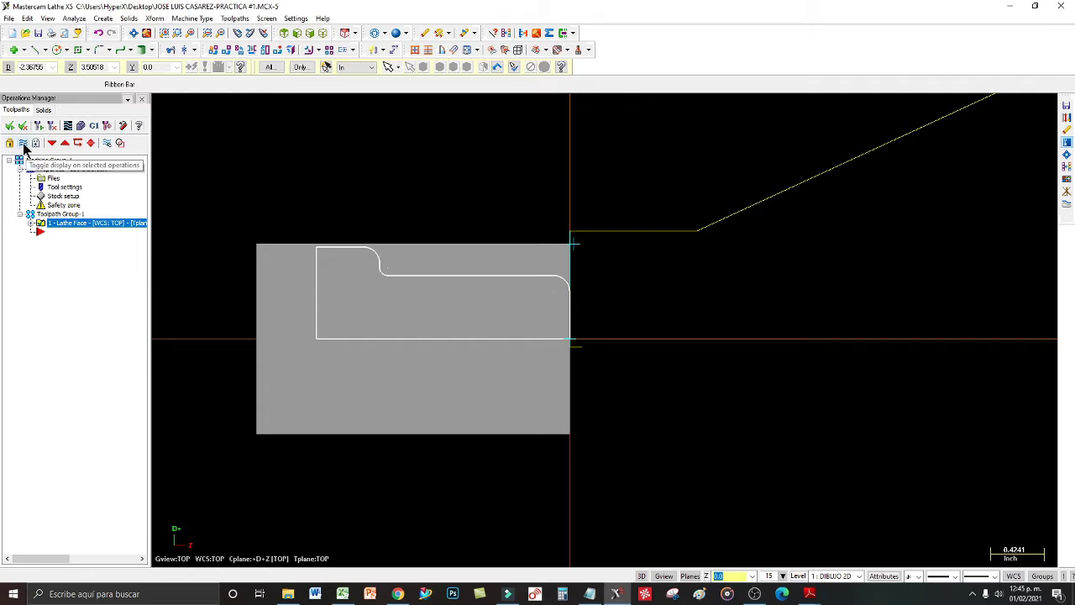
pyautogui.click(24, 143)
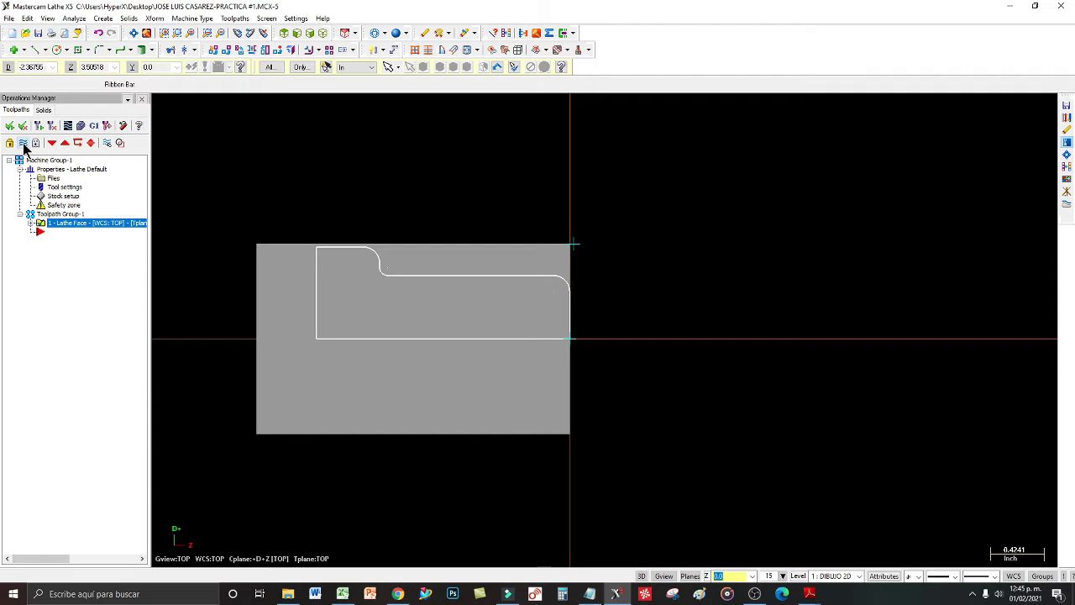
pyautogui.click(24, 143)
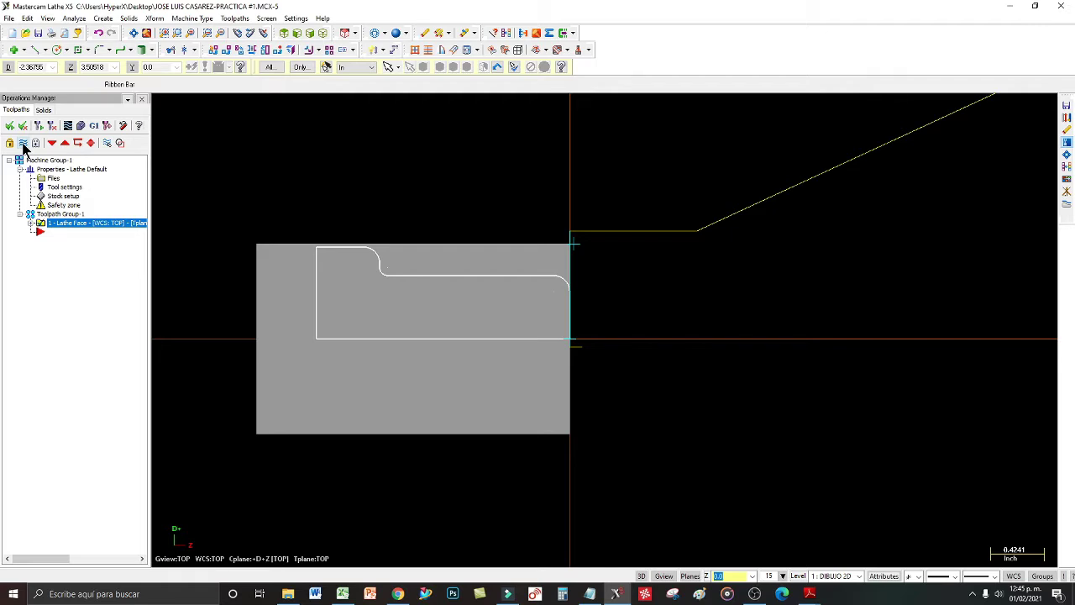
pyautogui.click(23, 144)
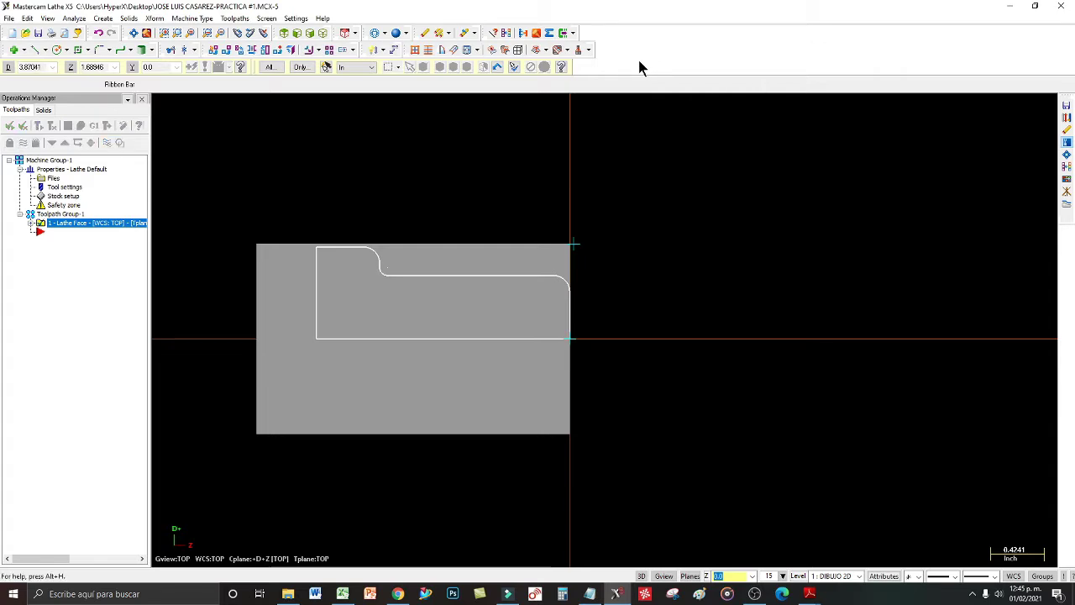
# - Start a lathe Rough toolpath and set the chaining method to partial for the inner boundary
pyautogui.click(239, 21)
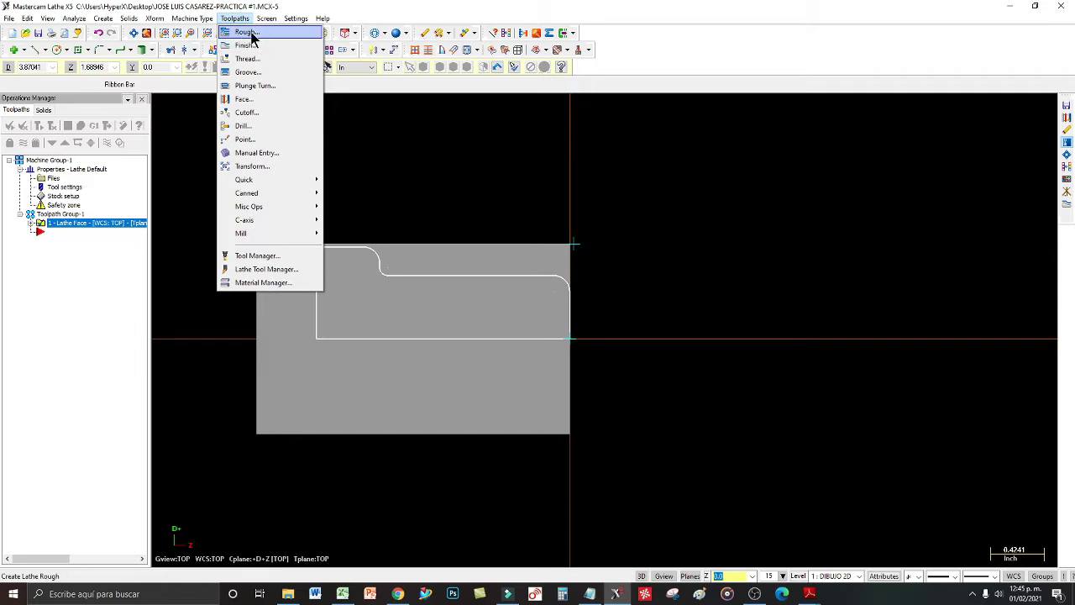
pyautogui.click(248, 33)
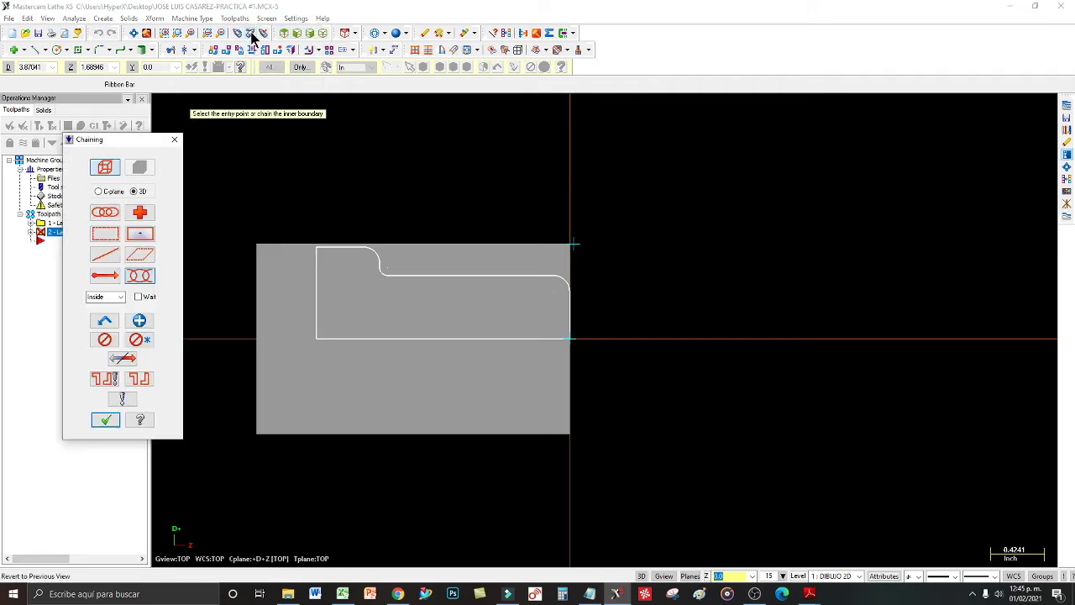
pyautogui.moveTo(139, 139); pyautogui.dragTo(128, 125)
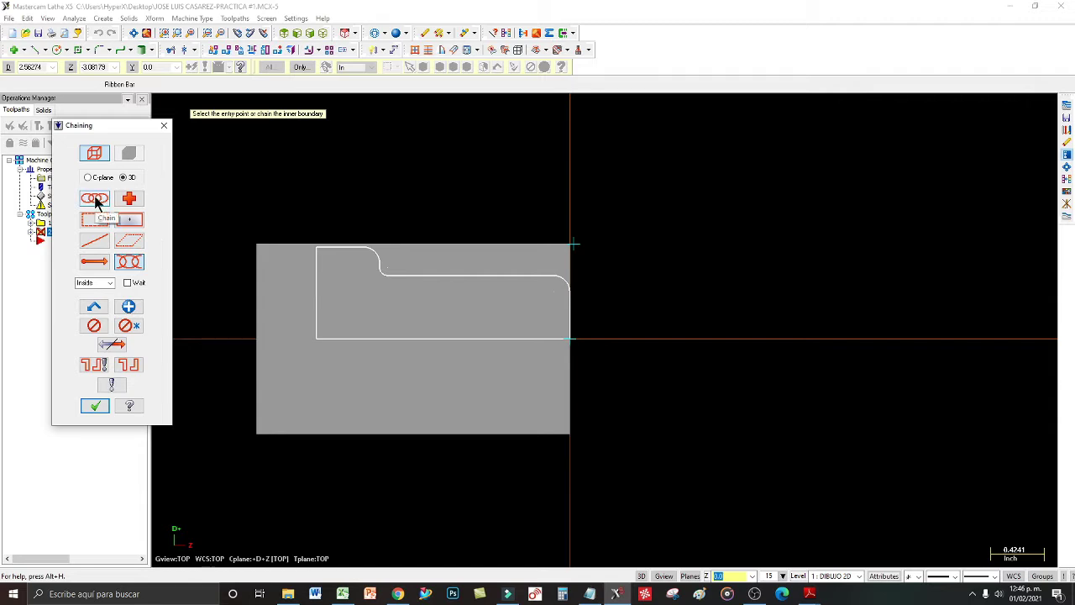
pyautogui.click(133, 262)
pyautogui.scroll(3, 574, 244)
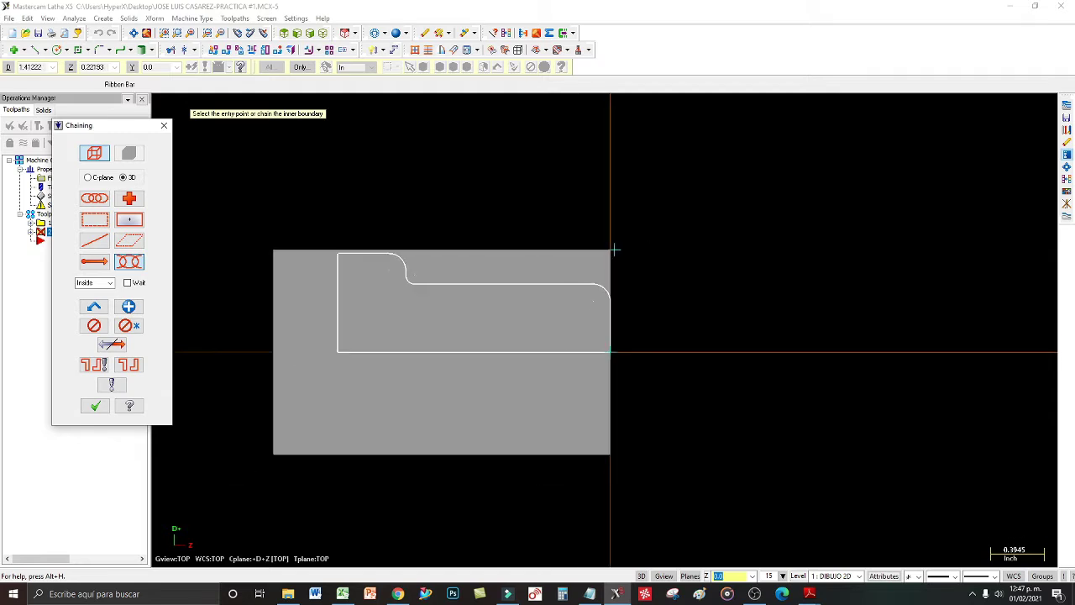
pyautogui.scroll(2, 530, 275)
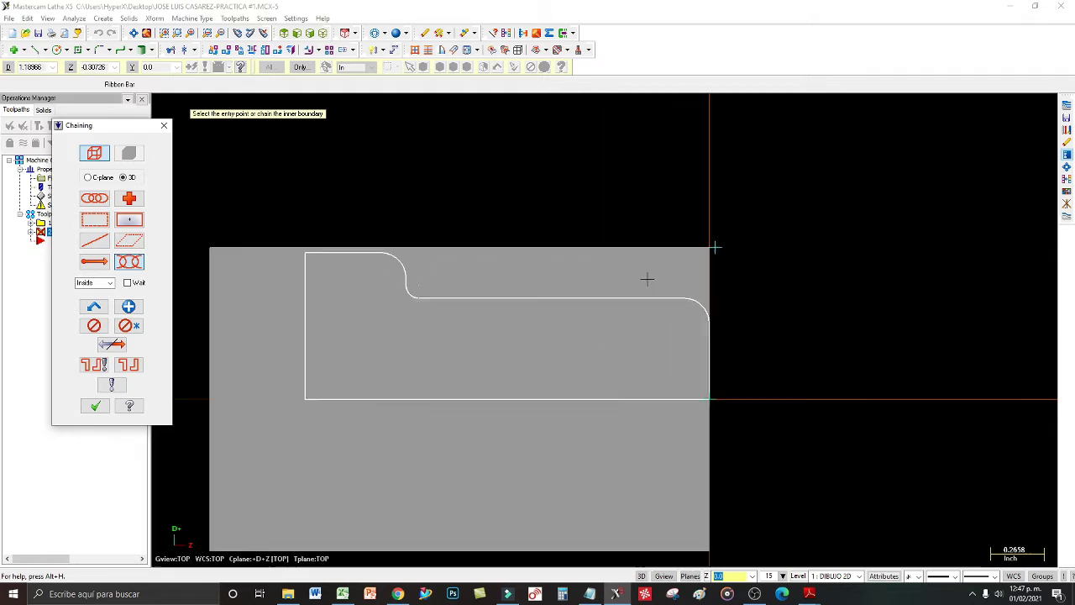
pyautogui.scroll(1, 470, 267)
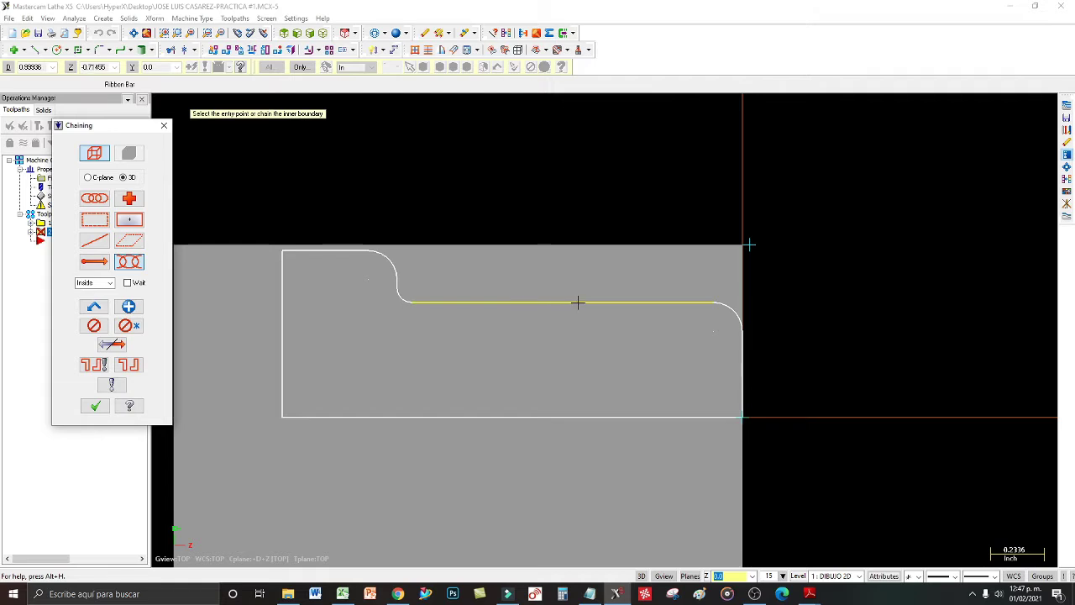
pyautogui.click(680, 302)
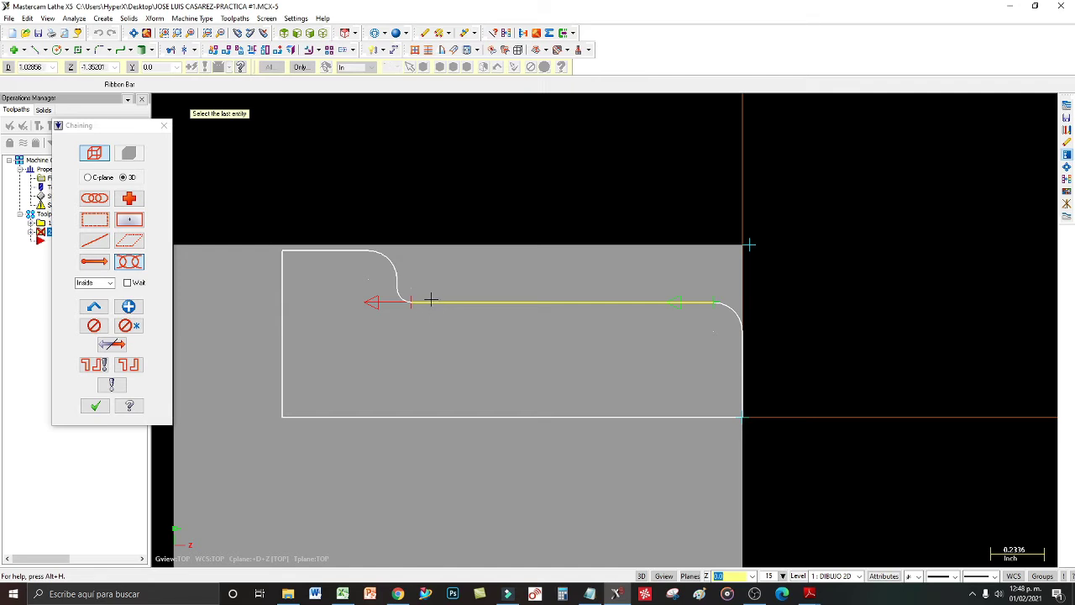
pyautogui.click(291, 297)
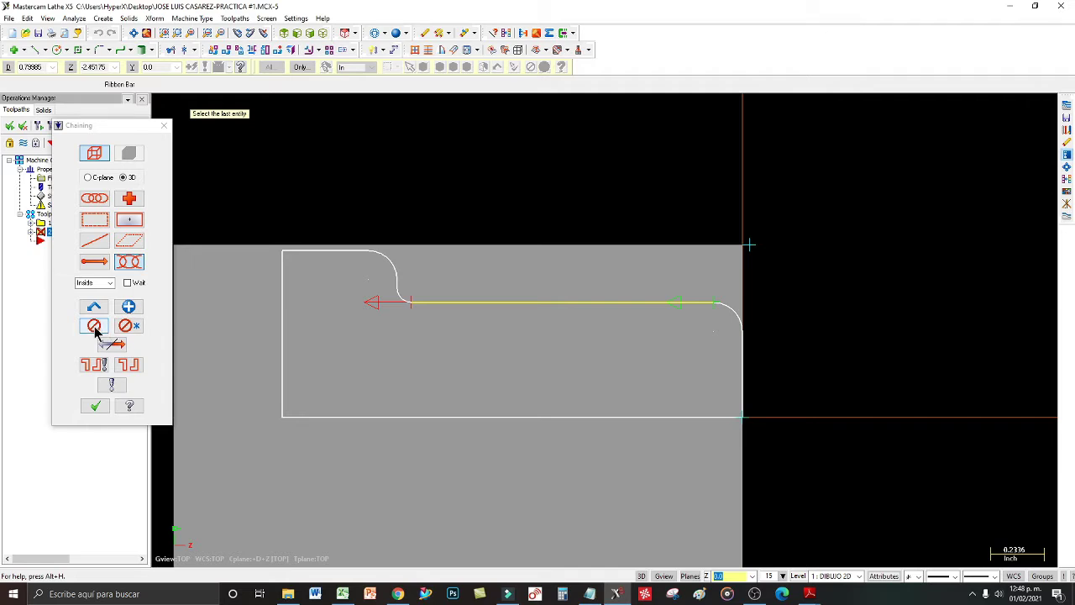
pyautogui.click(93, 328)
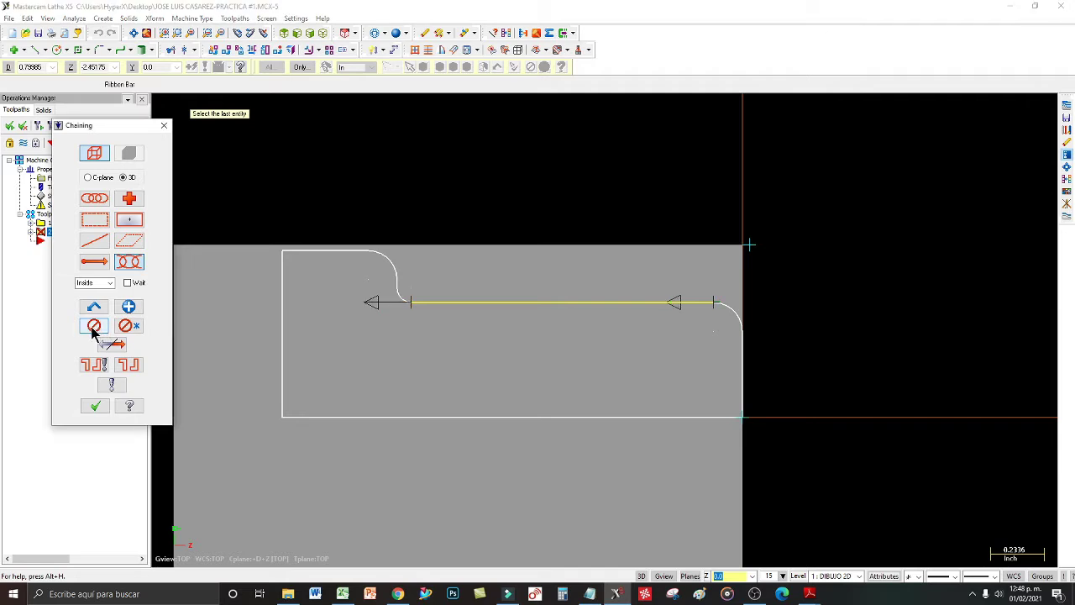
pyautogui.scroll(-2, 478, 294)
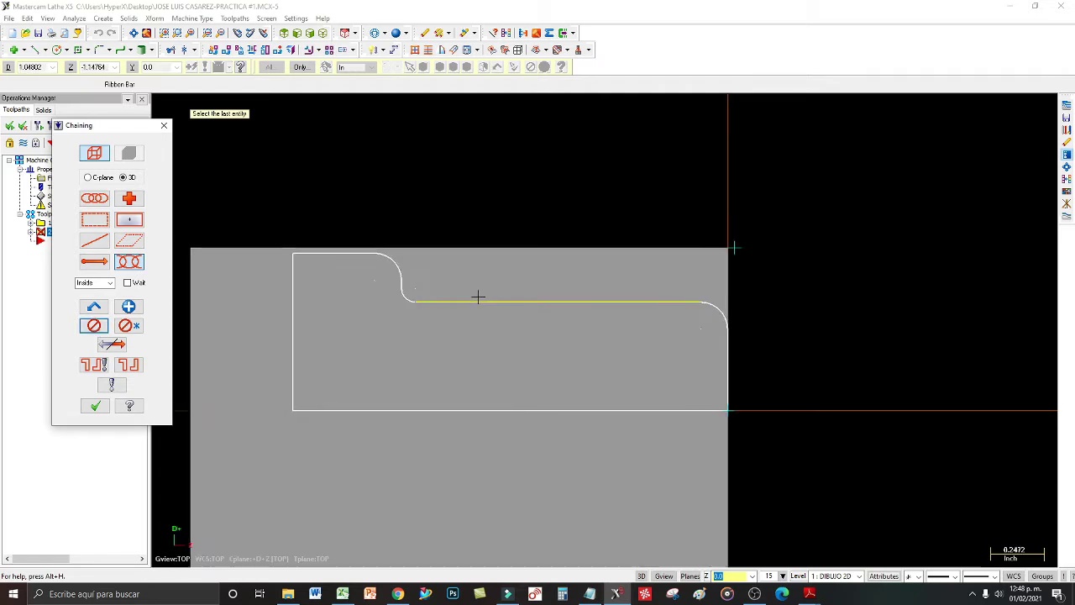
pyautogui.scroll(1, 478, 295)
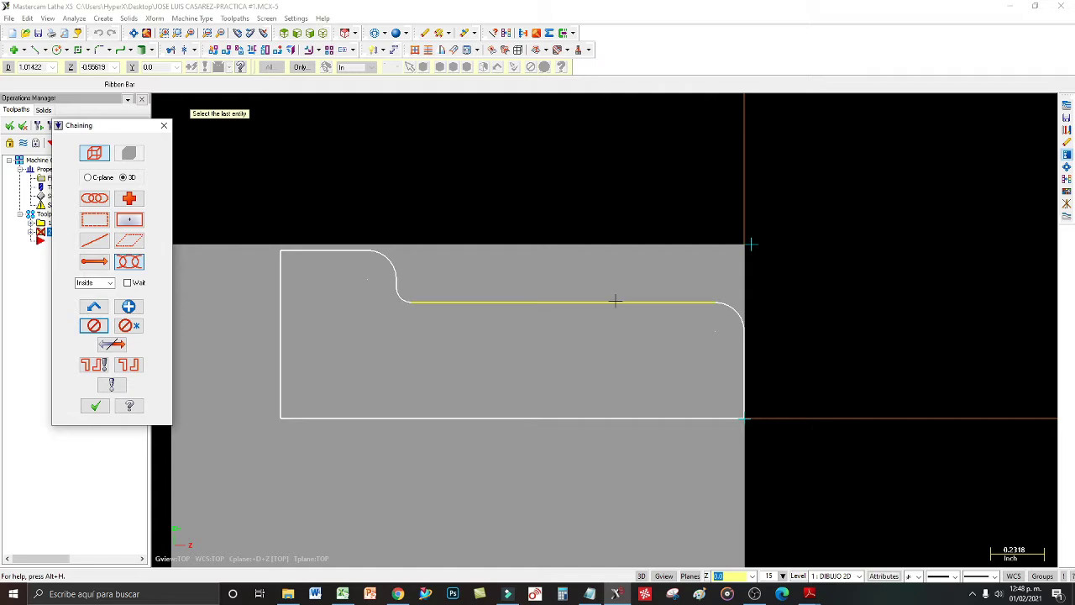
pyautogui.click(136, 265)
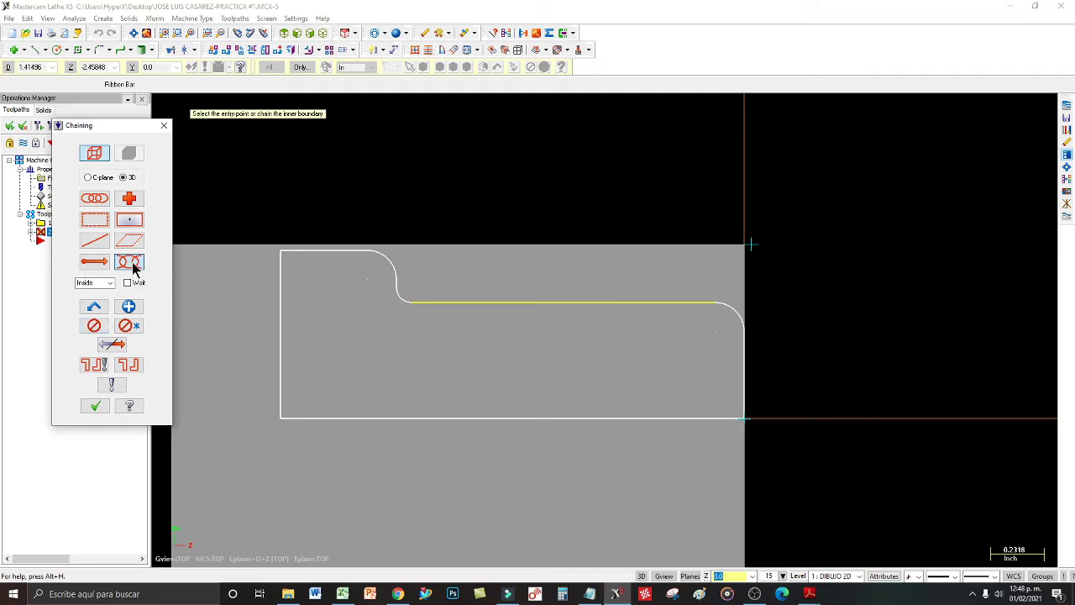
pyautogui.click(428, 300)
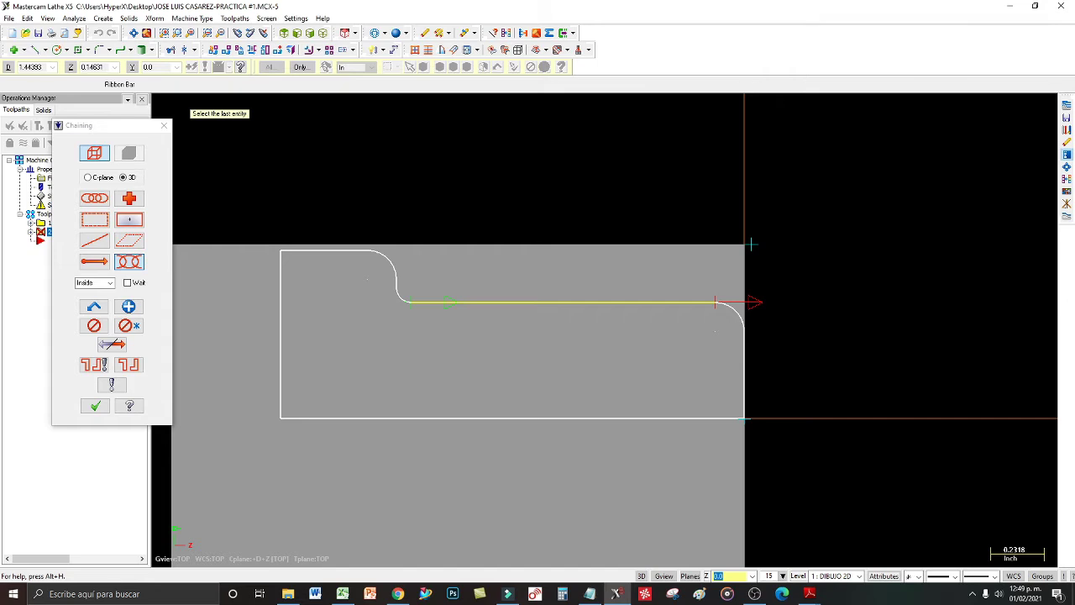
pyautogui.click(97, 328)
pyautogui.scroll(-1, 389, 320)
pyautogui.scroll(3, 408, 327)
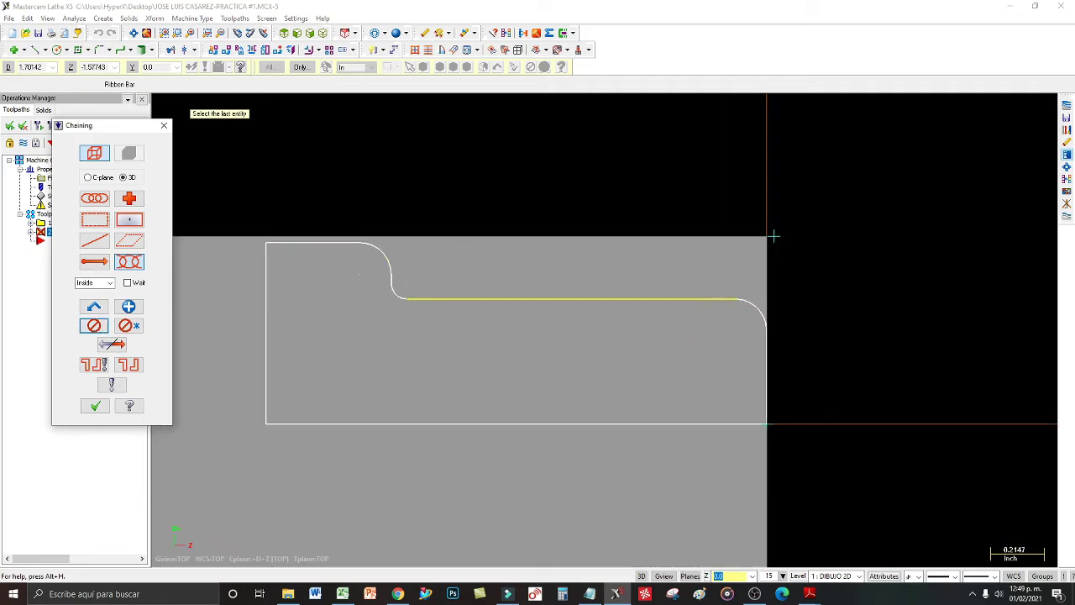
pyautogui.scroll(1, 533, 306)
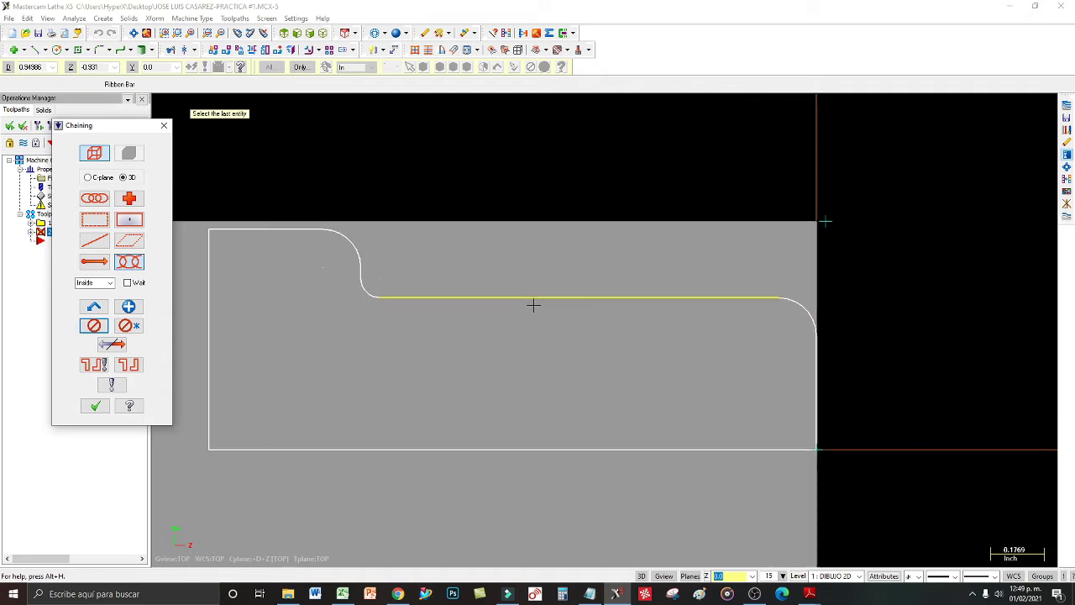
pyautogui.scroll(-1, 534, 309)
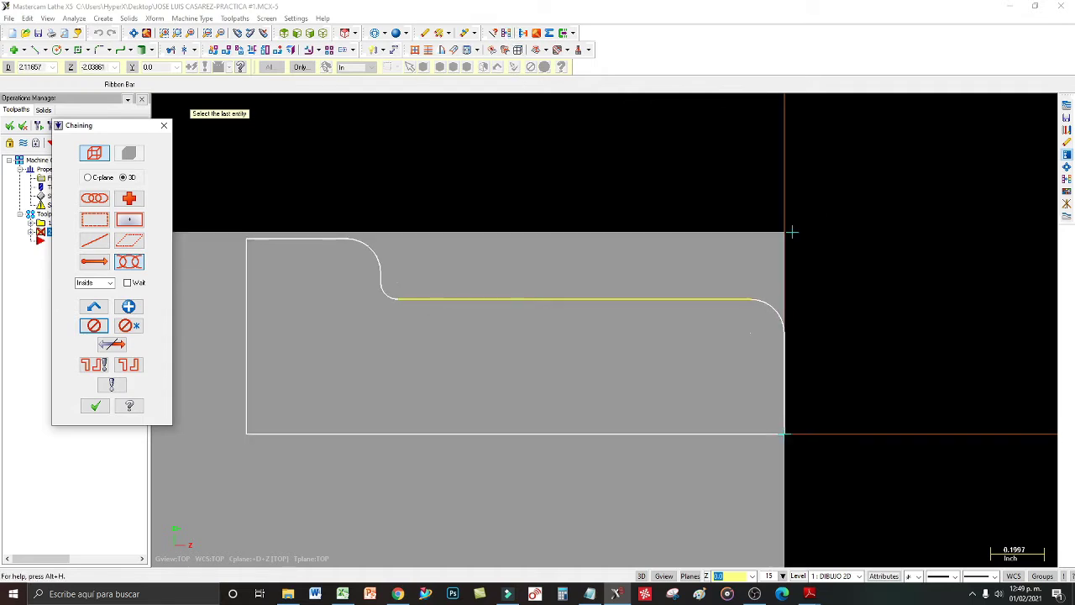
pyautogui.click(130, 264)
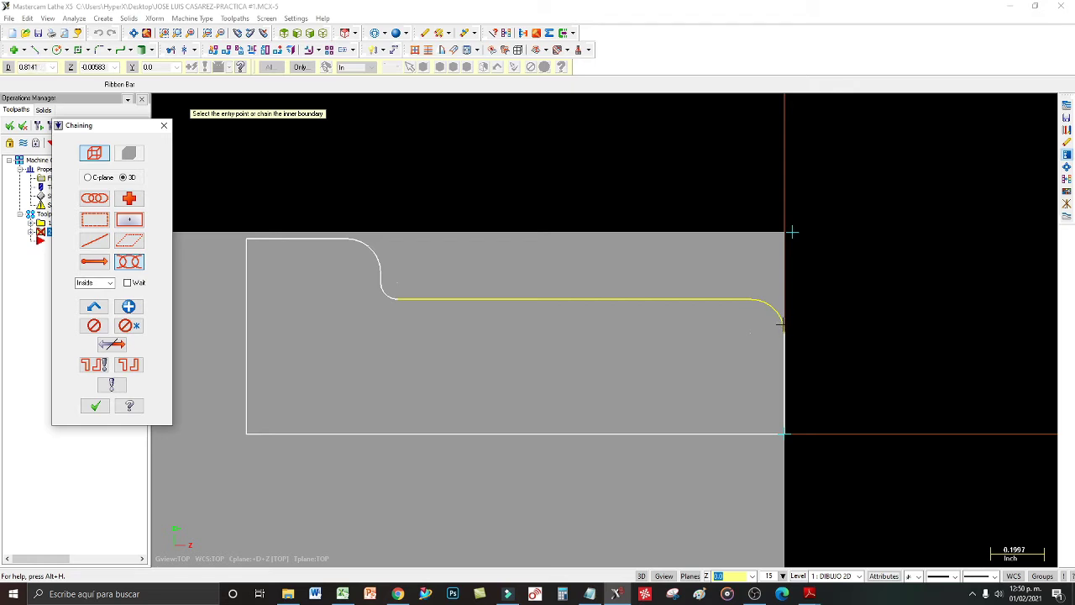
# - Try a partial chain from the part's front corner arc to the outermost horizontal line, and clear the selection
pyautogui.click(781, 324)
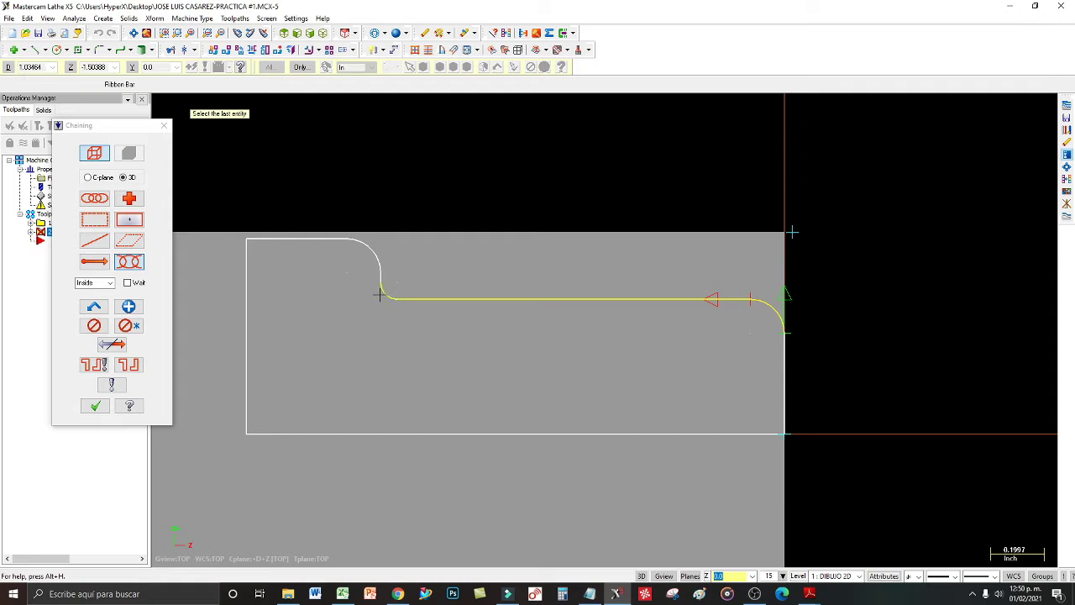
pyautogui.click(372, 252)
pyautogui.click(254, 239)
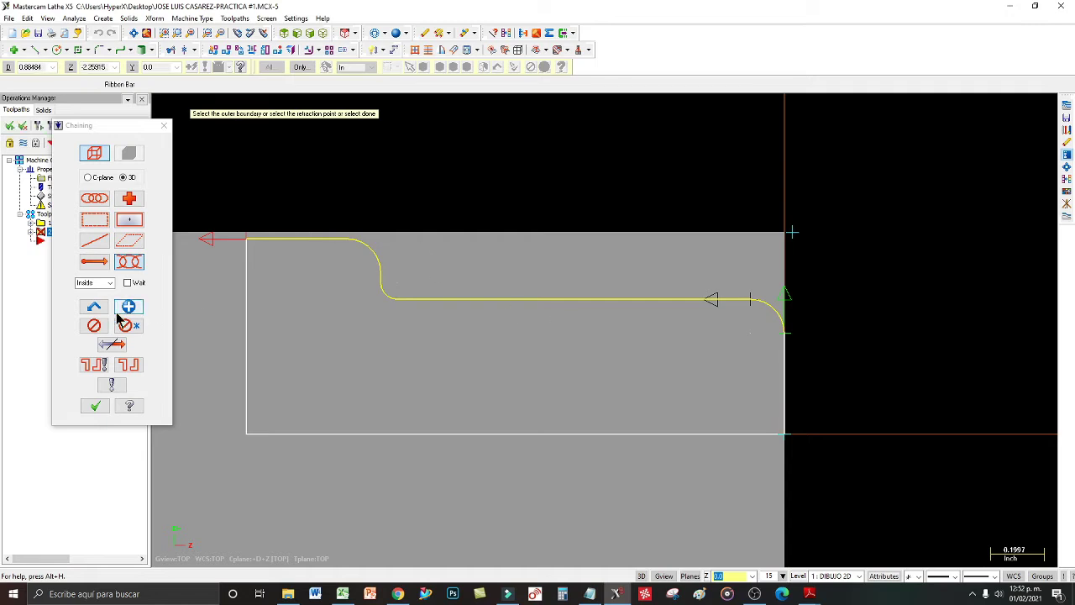
pyautogui.click(93, 326)
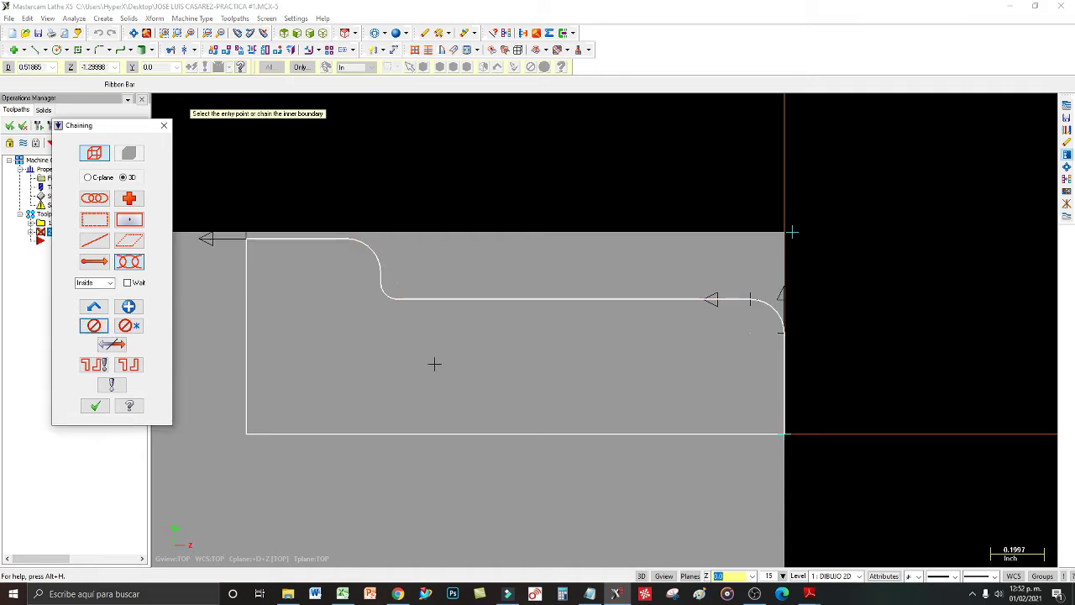
# - Chain the turning profile from the part's front corner arc to the outermost horizontal line and accept the chain
pyautogui.scroll(-2, 454, 371)
pyautogui.scroll(1, 454, 371)
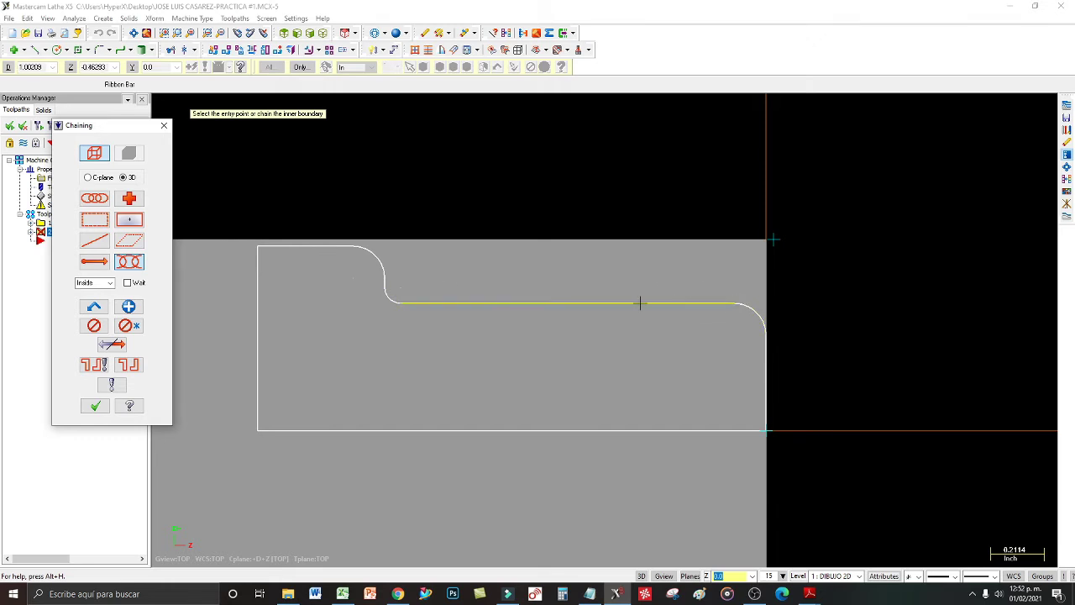
pyautogui.click(761, 325)
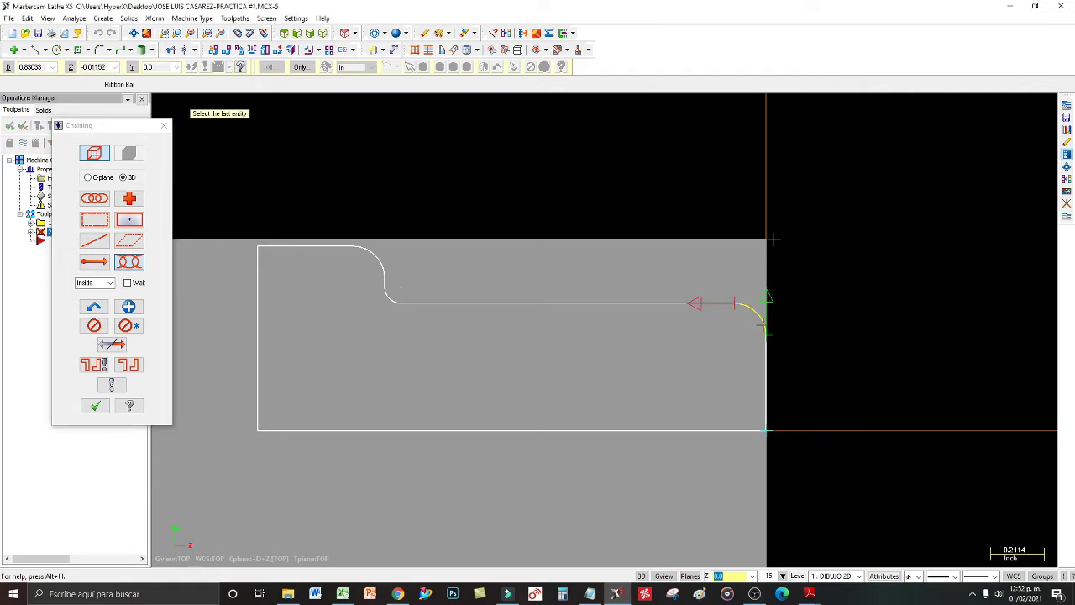
pyautogui.click(265, 246)
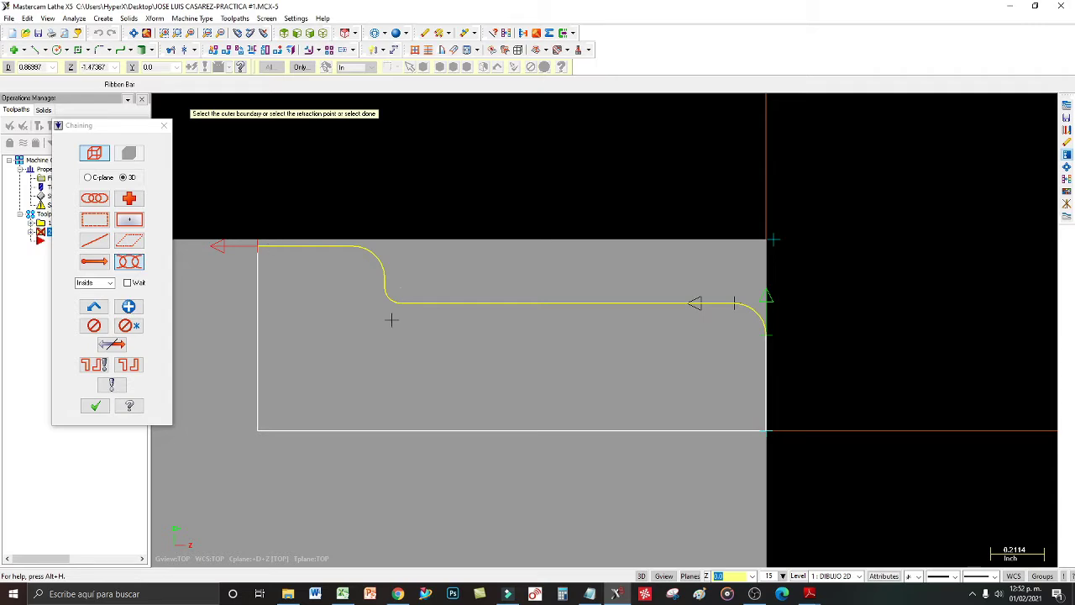
pyautogui.click(95, 406)
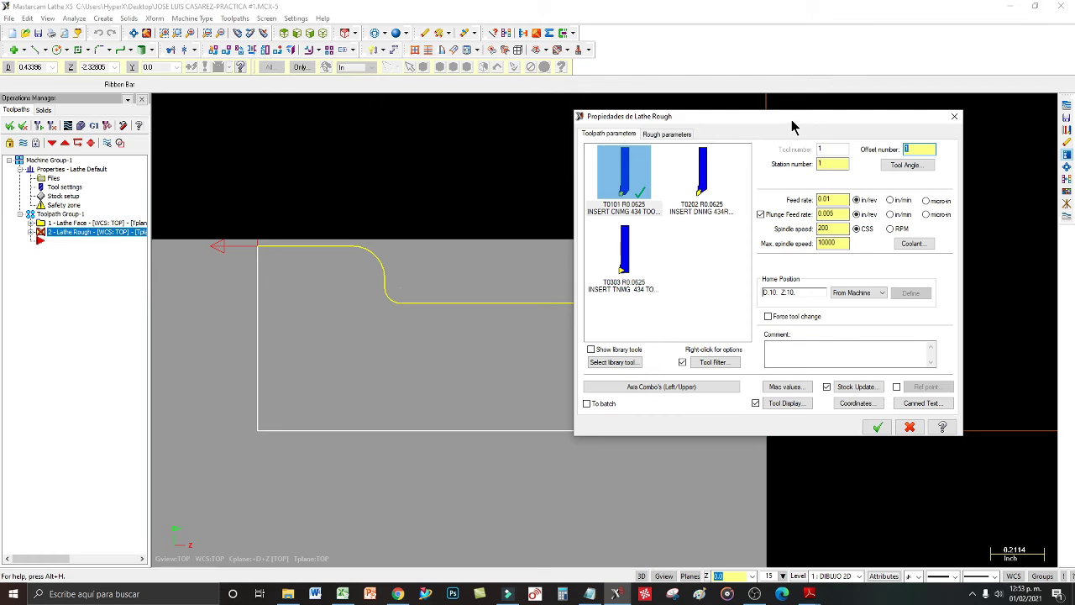
# - Select tool T0101 with the CNMG 434 insert for the rough toolpath
pyautogui.moveTo(642, 157); pyautogui.dragTo(546, 173)
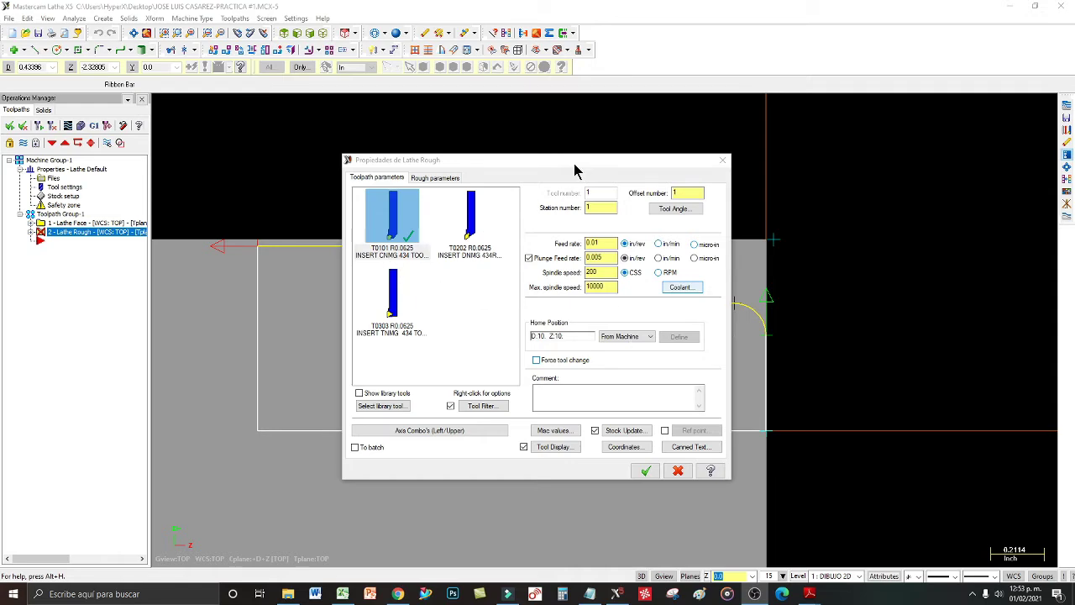
pyautogui.moveTo(574, 163); pyautogui.dragTo(581, 203)
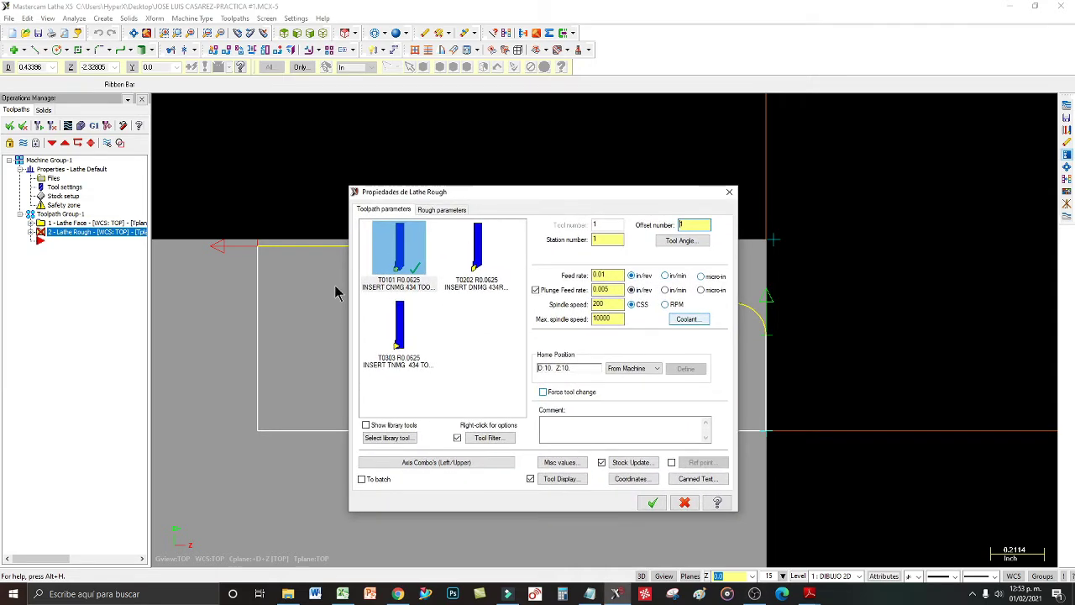
pyautogui.click(397, 262)
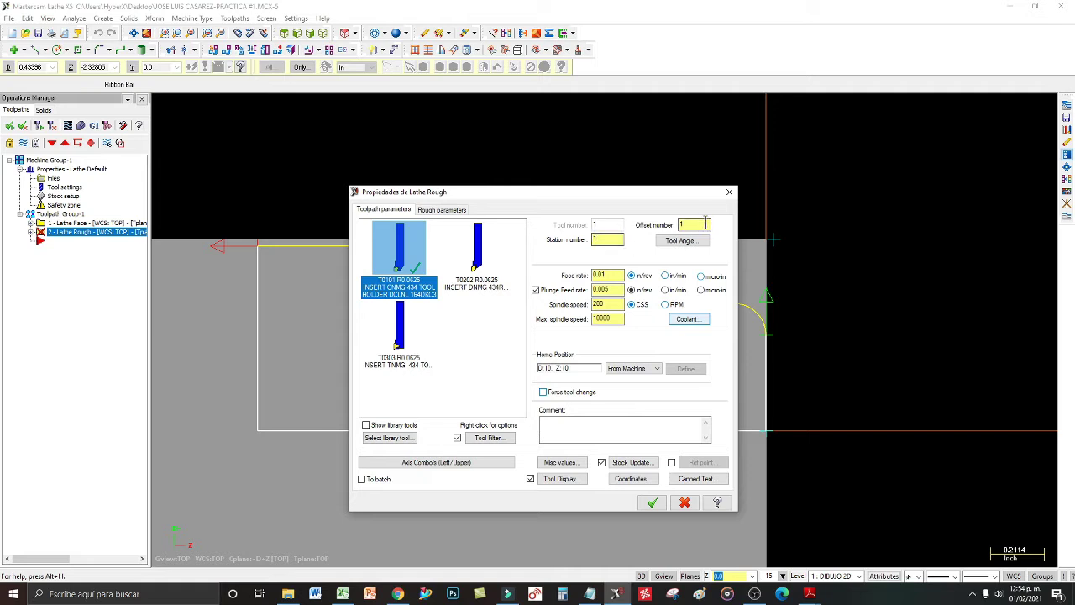
pyautogui.click(605, 274)
pyautogui.press('BackSpace')
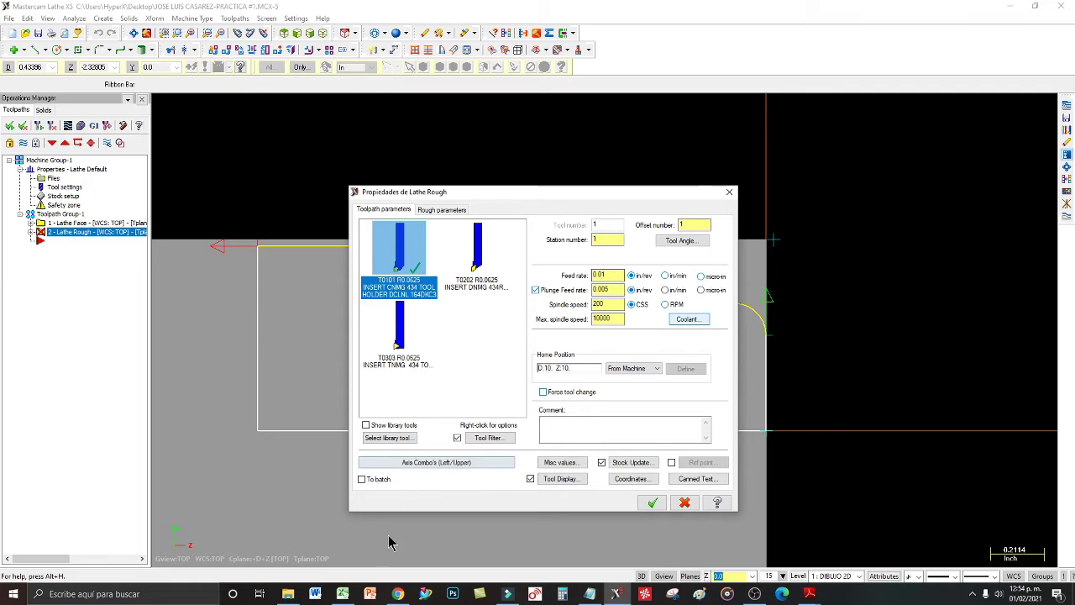
# - Switch to the CALCULO DE REVOLUCIONES workbook in Excel and consult the feed-per-revolution table on the FEET sheet
pyautogui.click(343, 594)
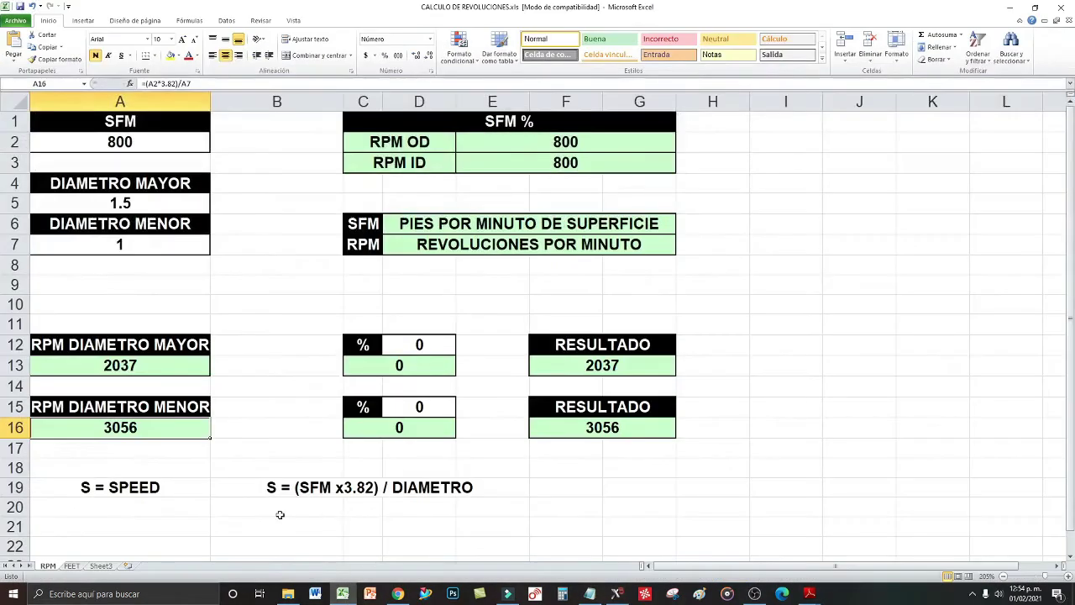
pyautogui.click(71, 566)
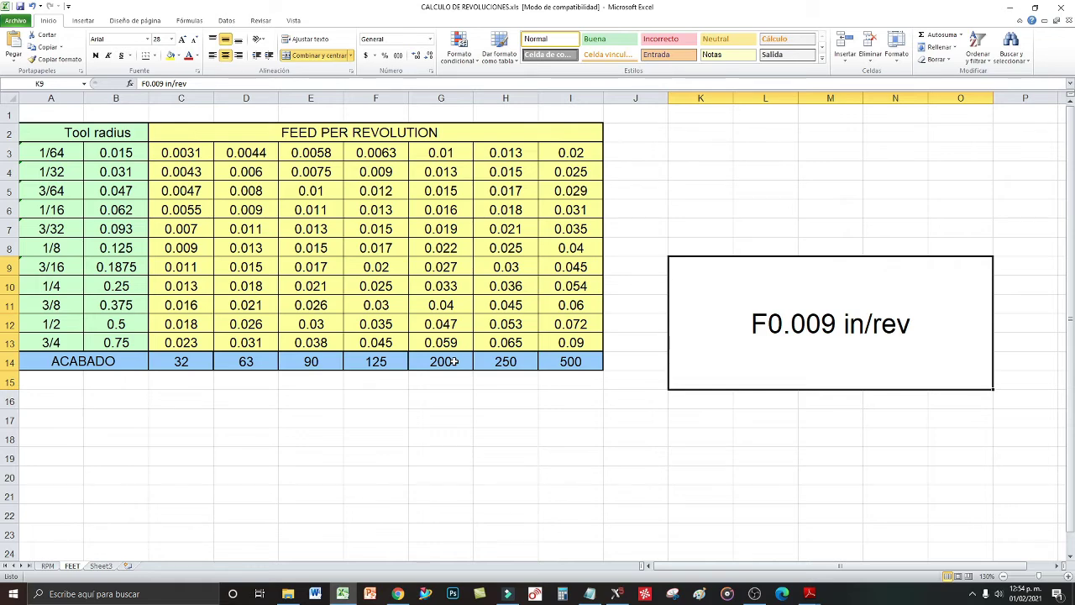
# - Look up the feed per revolution in the FEET table for a 125 finish and a 1/16 tool radius
pyautogui.click(246, 361)
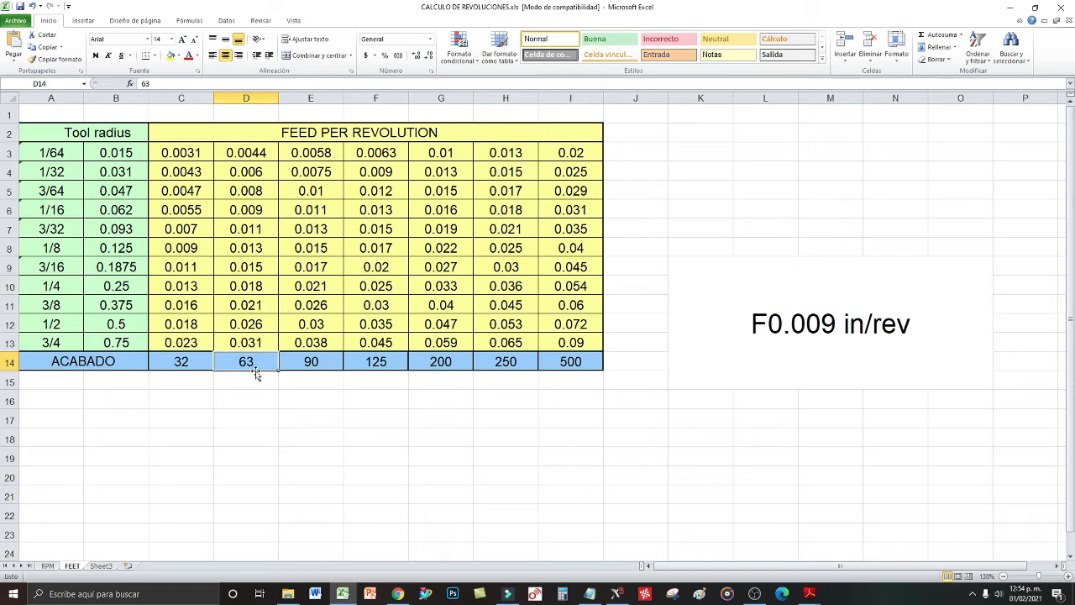
pyautogui.click(321, 364)
pyautogui.click(389, 361)
pyautogui.click(446, 357)
pyautogui.click(517, 358)
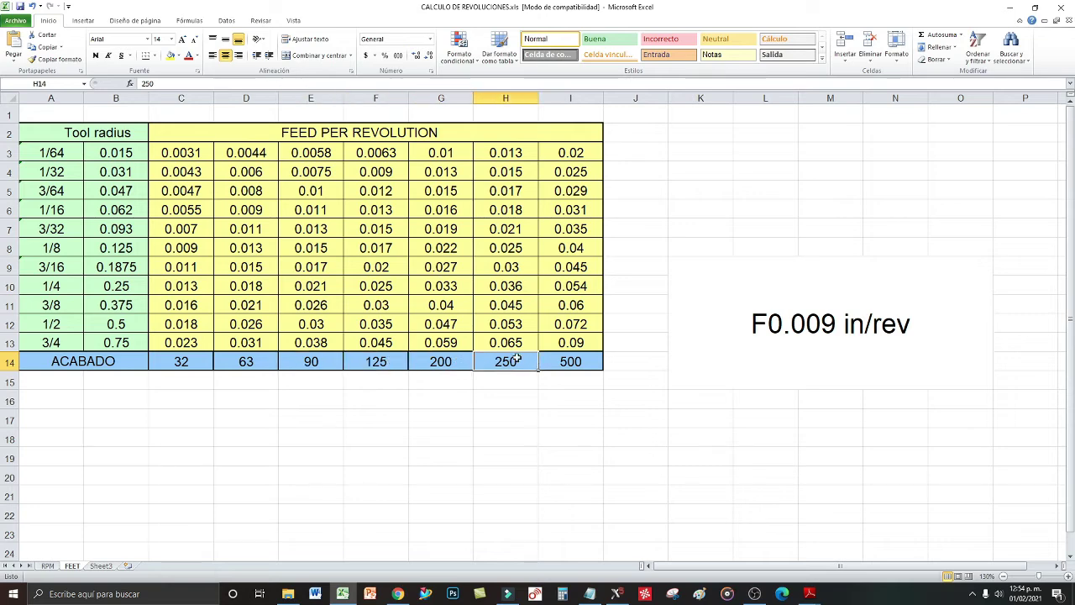
pyautogui.click(385, 362)
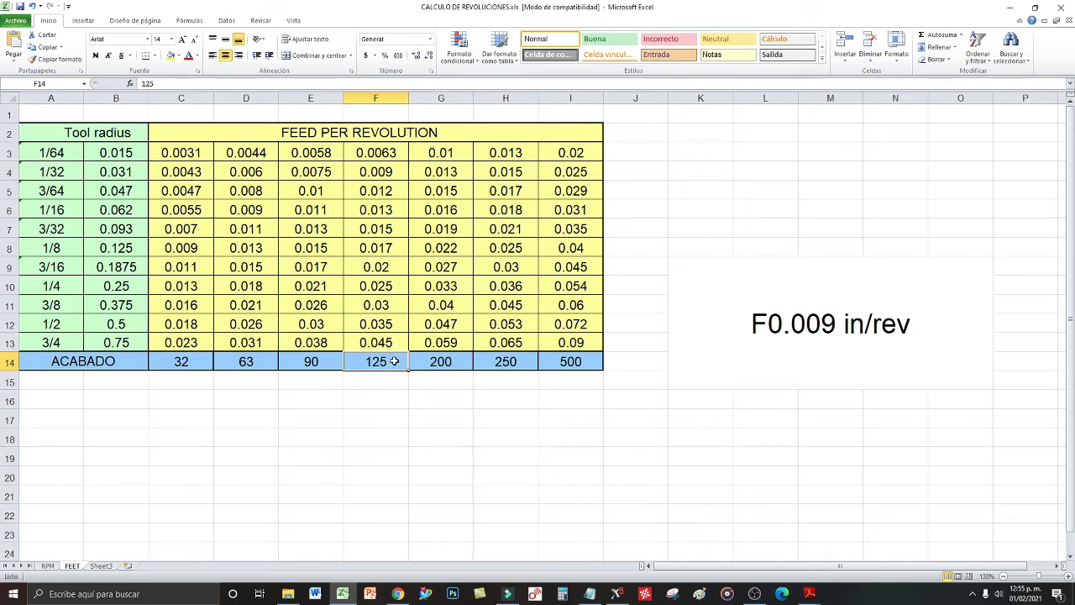
pyautogui.click(394, 93)
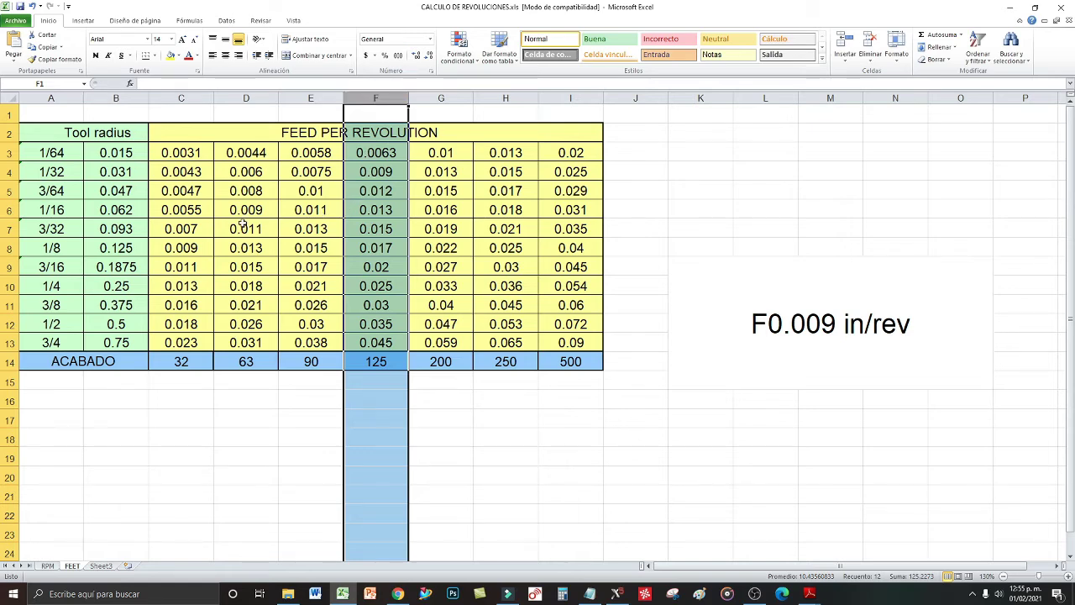
pyautogui.keyDown('ctrl'); pyautogui.click(6, 210); pyautogui.keyUp('ctrl')
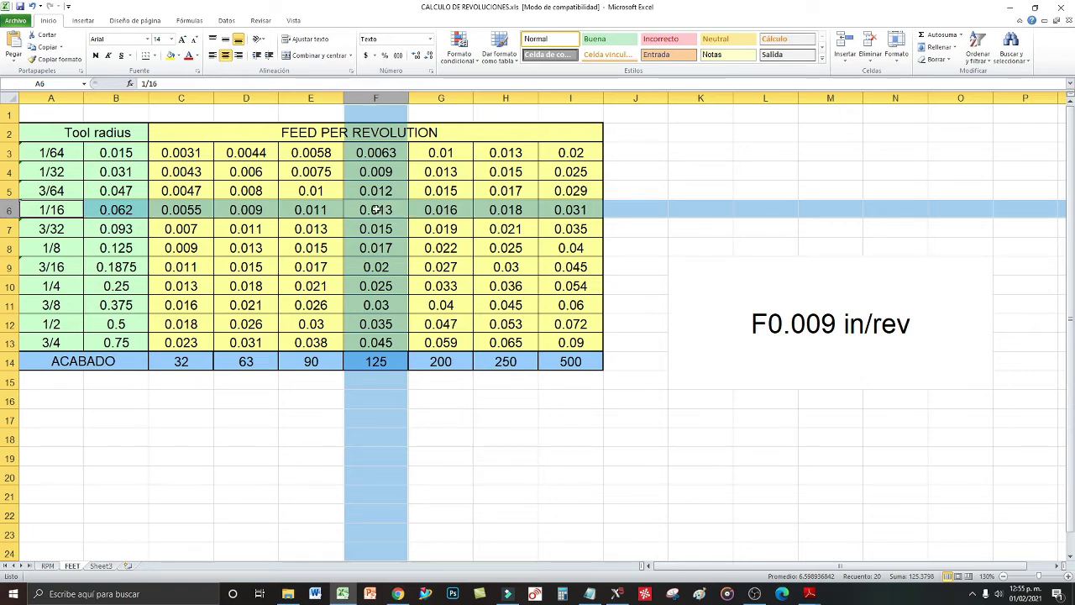
# - Change the feed note beside the table to F0.013 in/rev and highlight the 125 finish column and 1/16 radius row
pyautogui.click(819, 335)
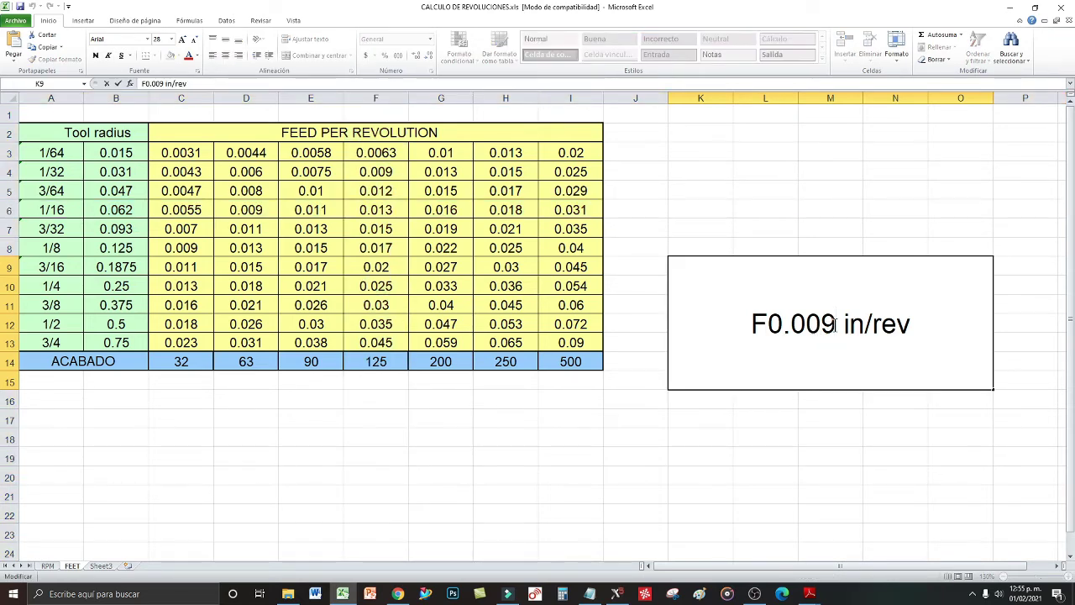
pyautogui.press('BackSpace')
pyautogui.press('BackSpace')
pyautogui.write('13')
pyautogui.click(387, 92)
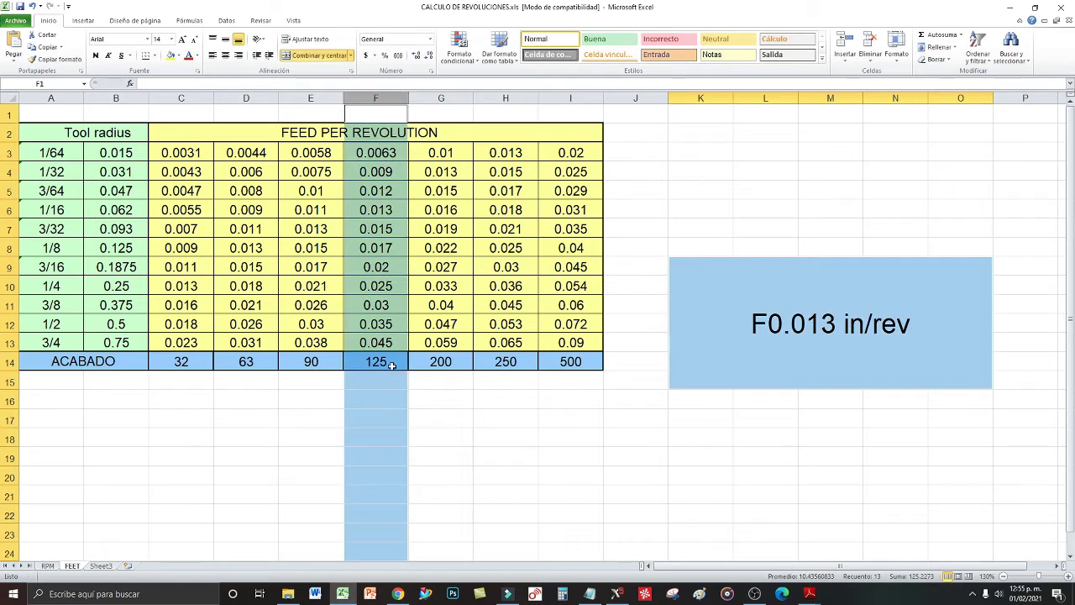
pyautogui.click(7, 210)
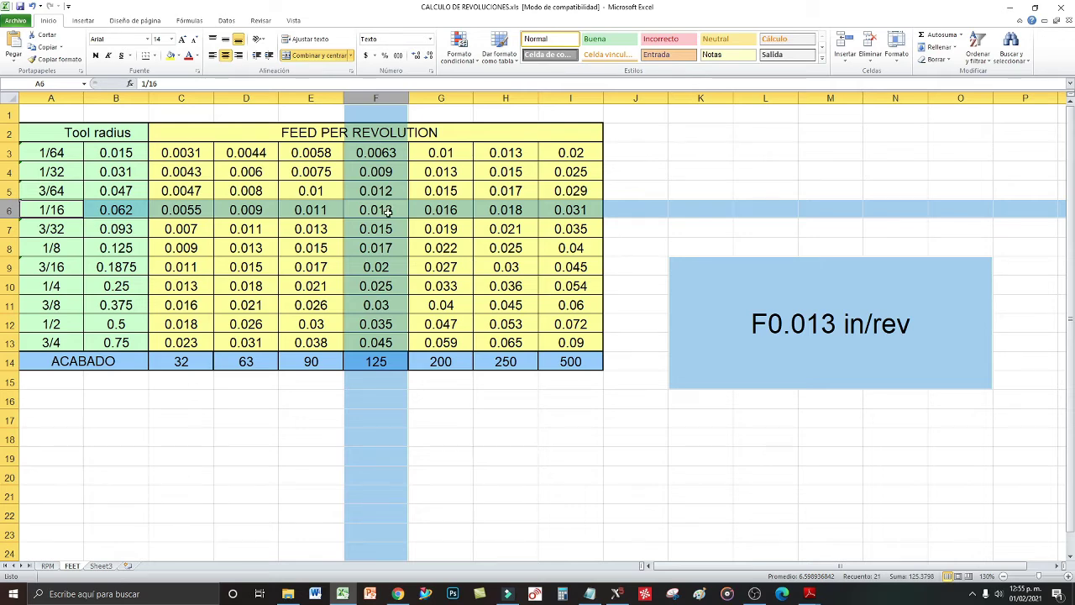
# - Switch back to Mastercam and set the rough toolpath's feed rate to 0.013 in/rev
pyautogui.click(618, 594)
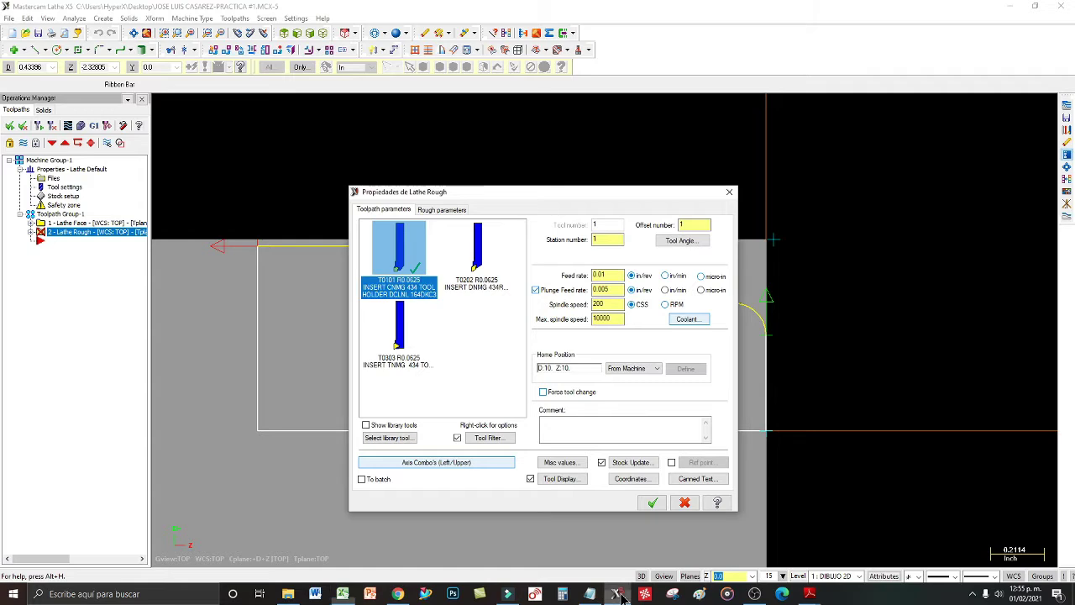
pyautogui.click(601, 275)
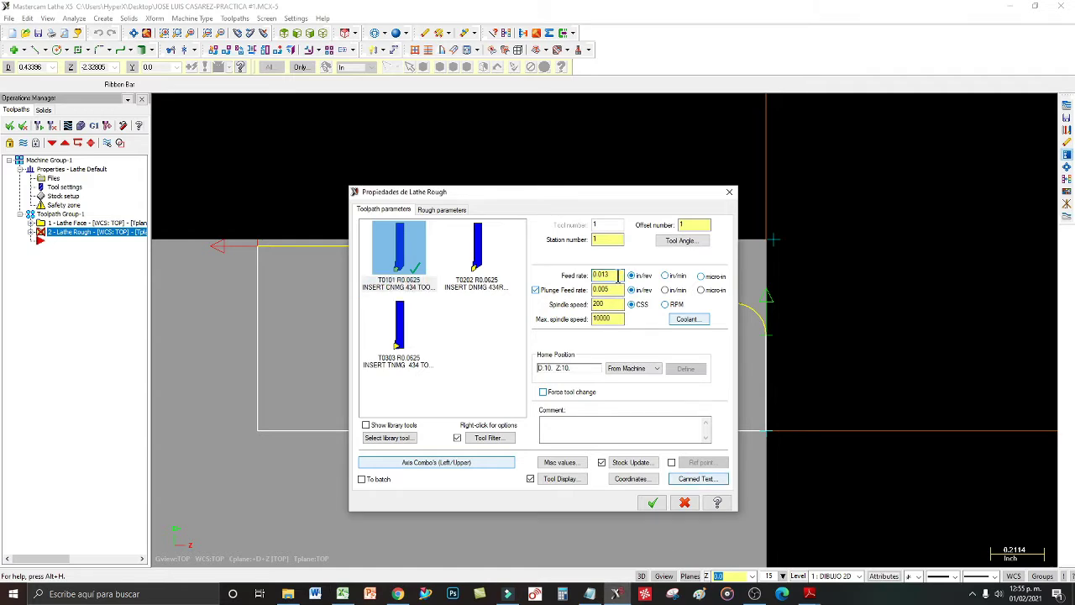
pyautogui.moveTo(616, 275); pyautogui.dragTo(591, 278)
pyautogui.click(611, 289)
pyautogui.moveTo(611, 289); pyautogui.dragTo(590, 291)
pyautogui.moveTo(617, 275)
pyautogui.mouseDown()
pyautogui.moveTo(580, 278)
pyautogui.moveTo(620, 289)
pyautogui.mouseUp()
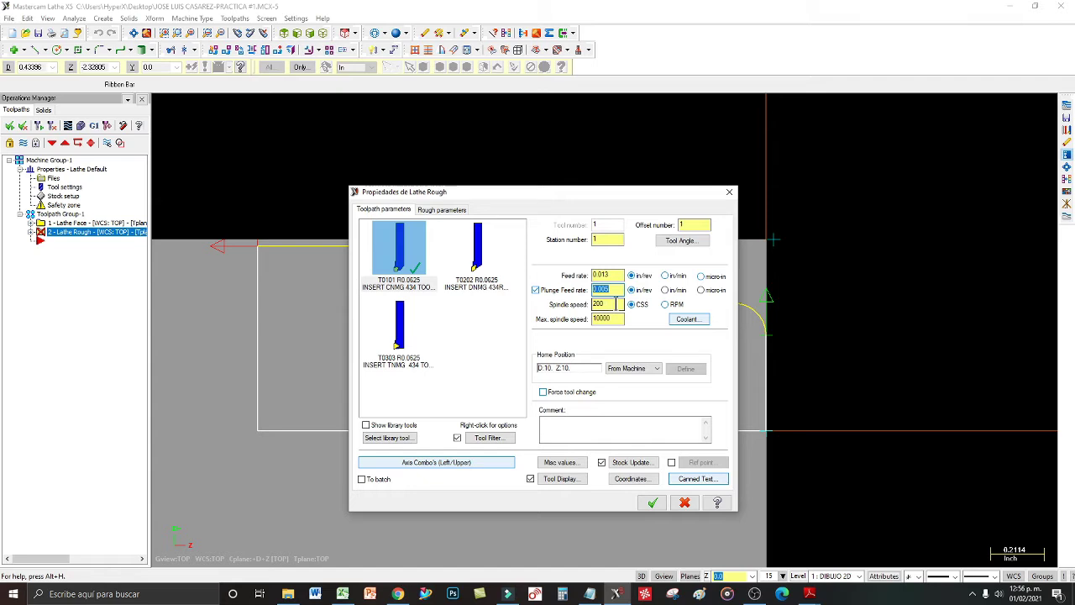
# - Set the spindle speed to 800 CSS and the maximum spindle speed to 3056
pyautogui.press('Tab')
pyautogui.write('8')
pyautogui.doubleClick(598, 304)
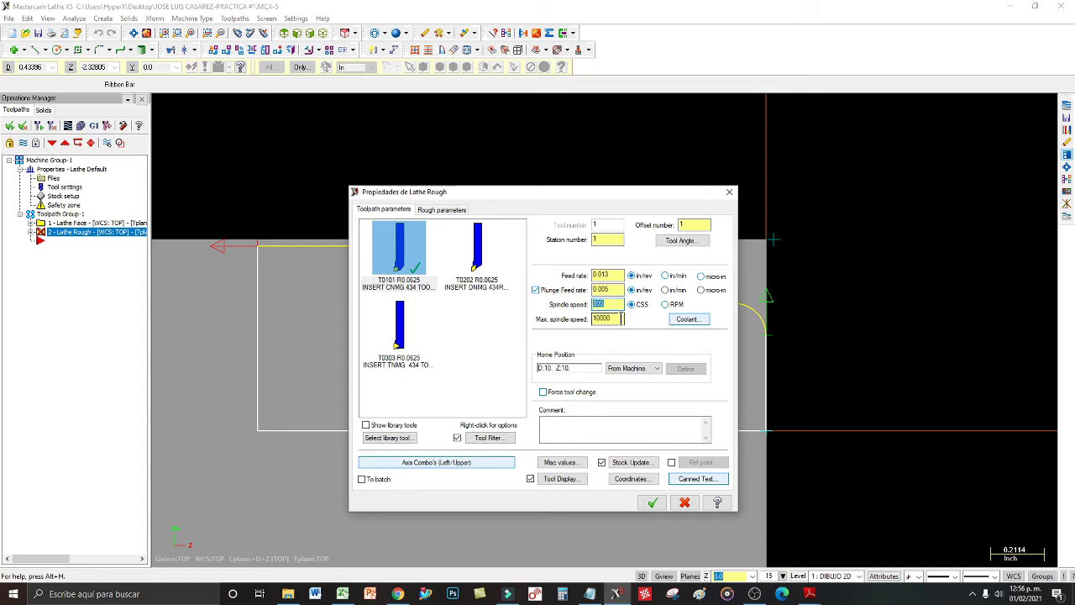
pyautogui.doubleClick(621, 318)
pyautogui.write('3056')
# - Check the SFM and the minor-diameter RPM on the RPM sheet in Excel, and return to Mastercam
pyautogui.click(343, 593)
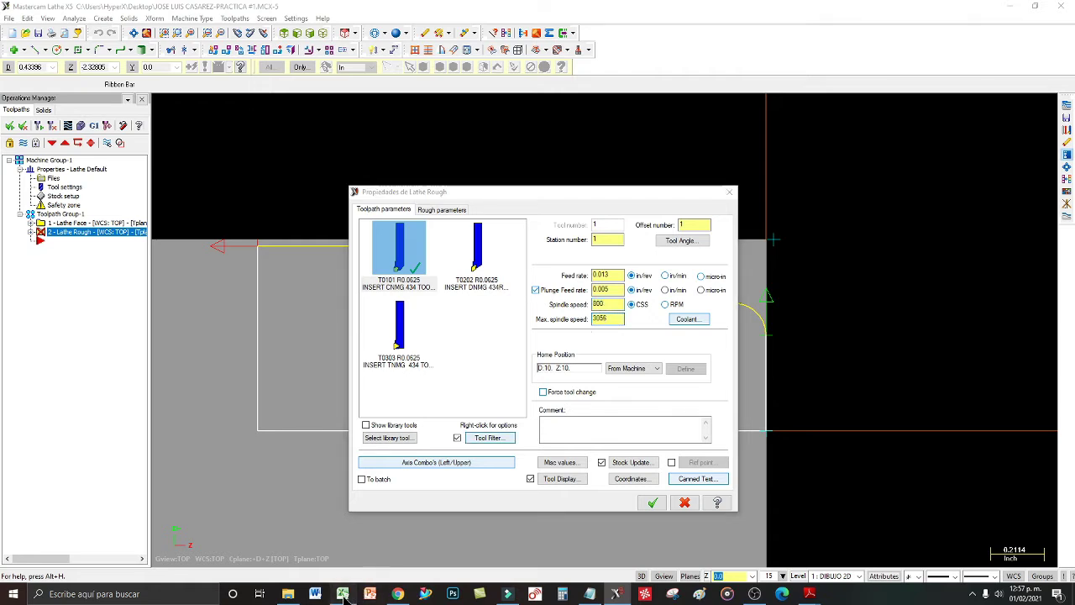
pyautogui.click(48, 566)
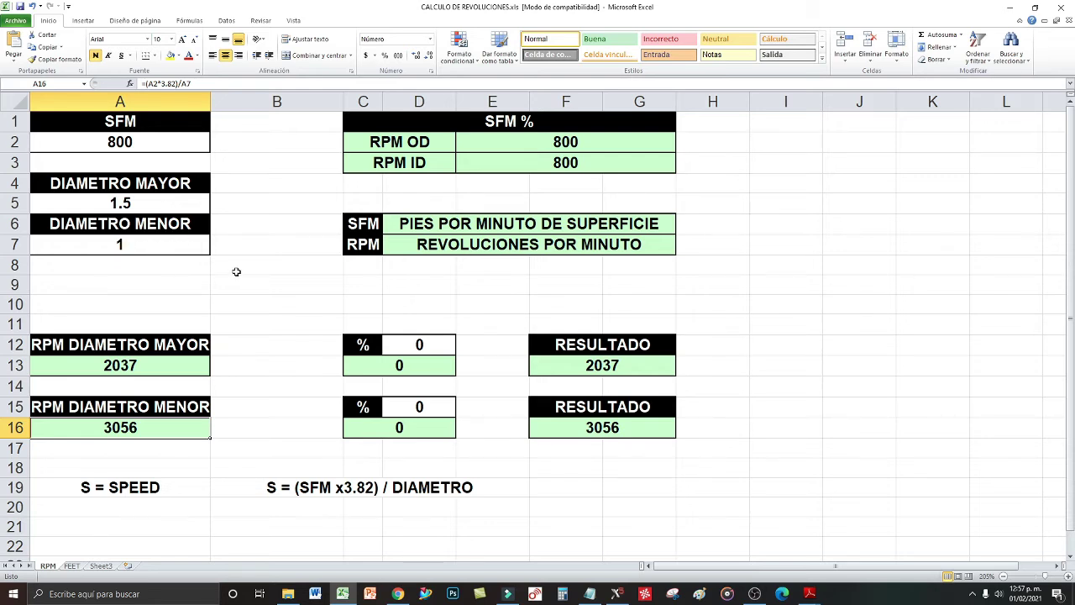
pyautogui.click(144, 146)
pyautogui.click(132, 435)
pyautogui.click(1010, 8)
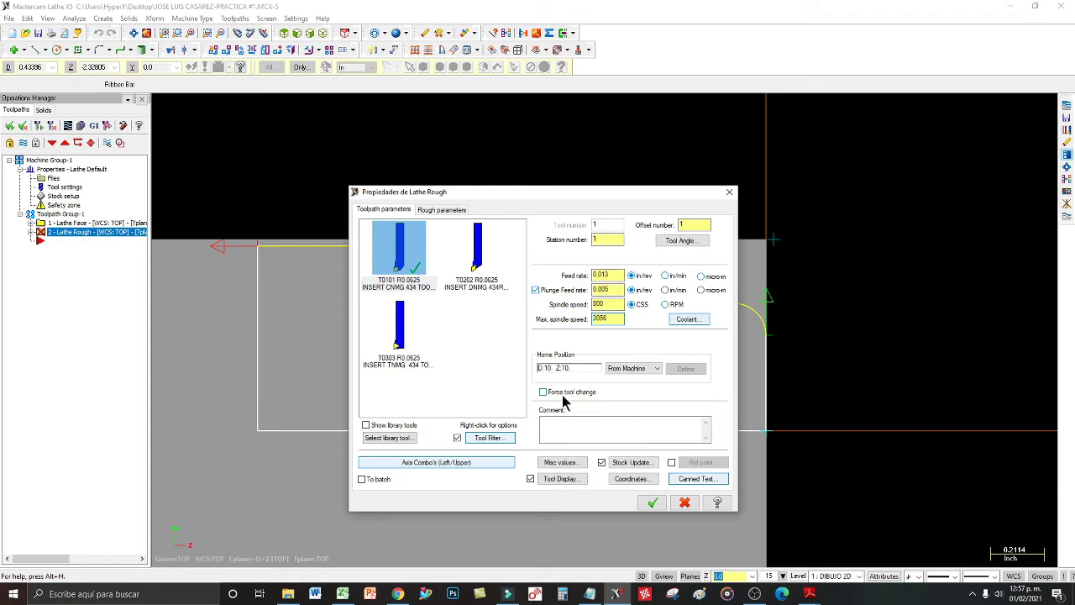
# - Enter the operation comment DESBASTE DEL PERFIL EXTERIOR DE LA PARTE
pyautogui.click(607, 422)
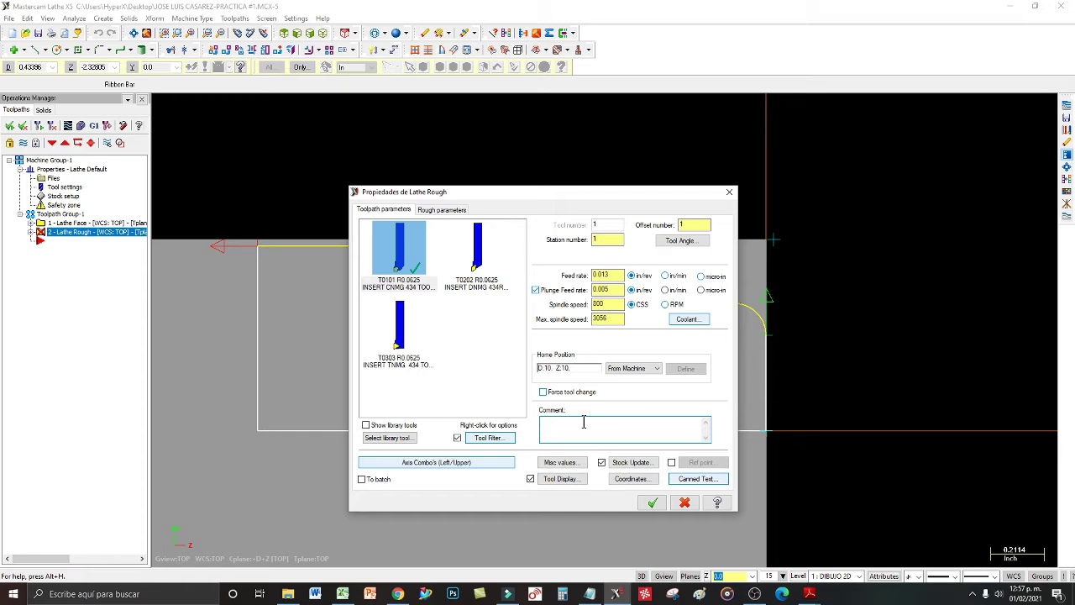
pyautogui.write('DESBASTE DEL PERFIL EXTERIOR DE LA PARTE')
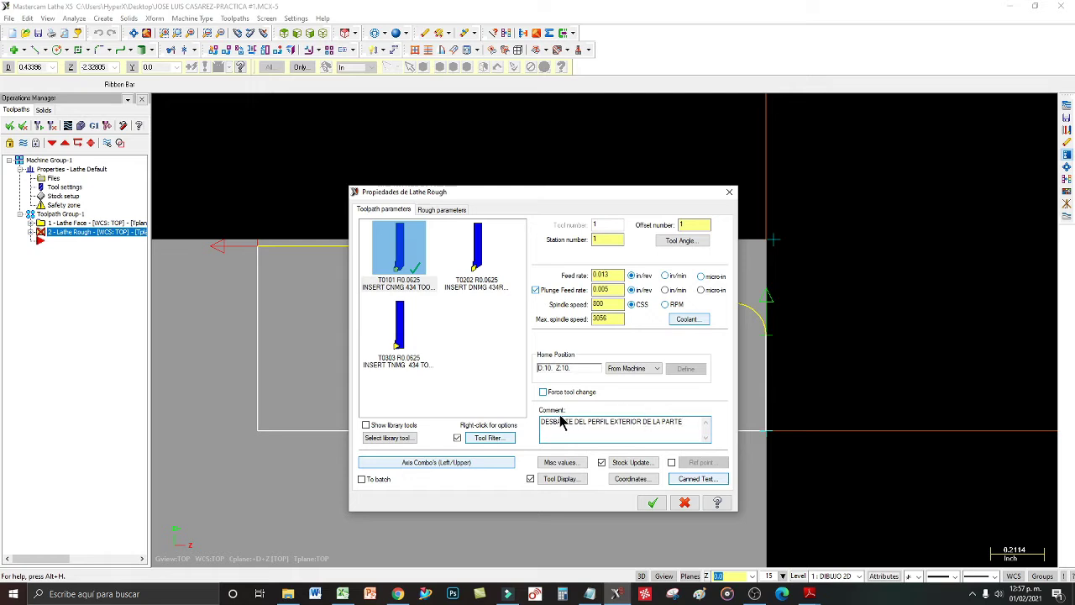
pyautogui.moveTo(542, 420); pyautogui.dragTo(687, 408)
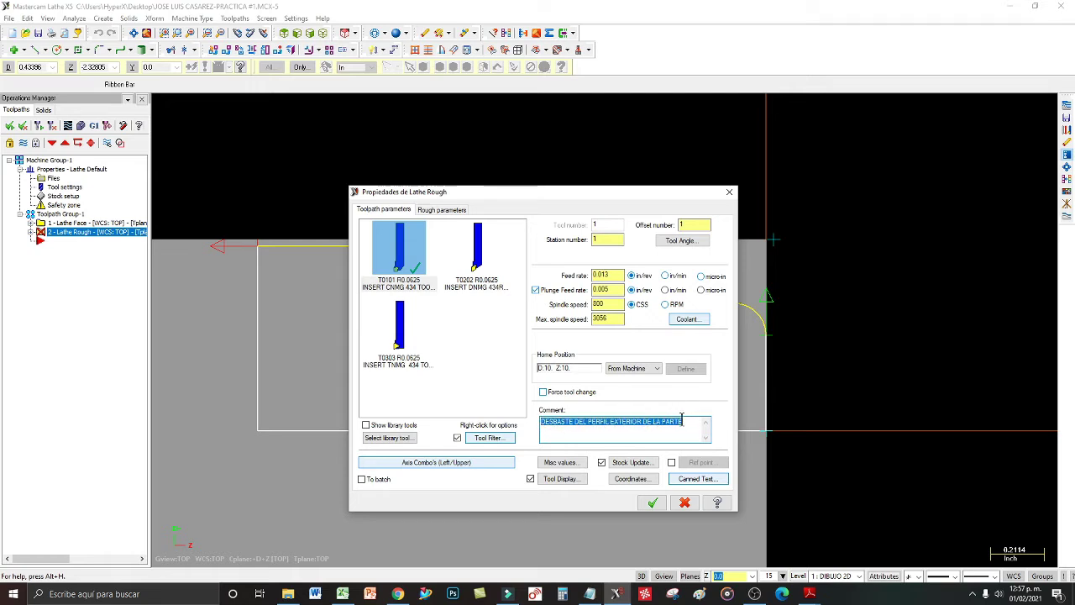
pyautogui.click(681, 426)
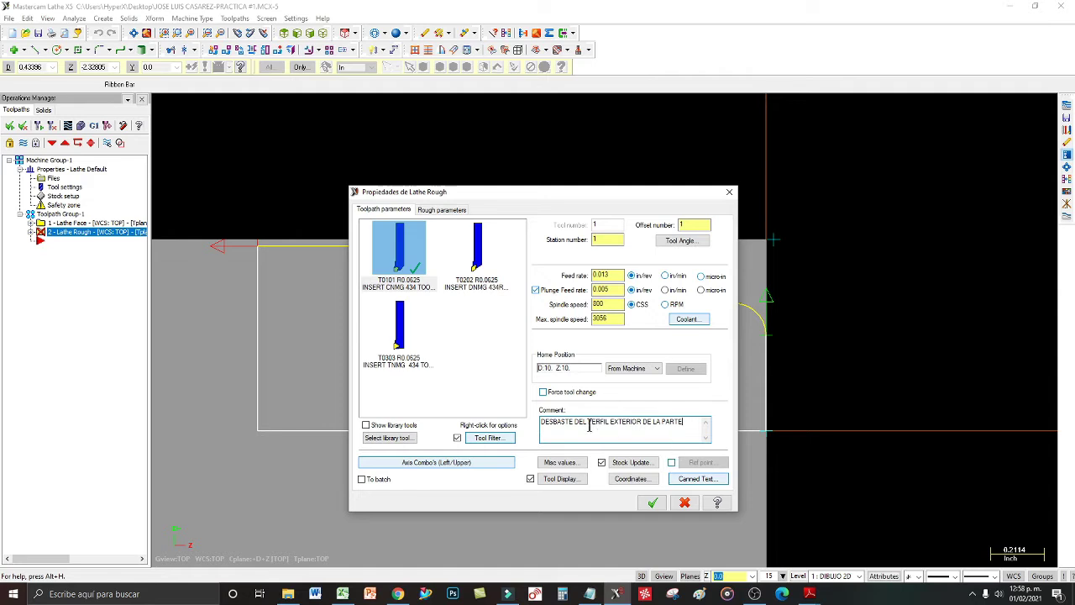
# - Enable a reference point with an absolute retract in Z only at 1.000, leaving out the D coordinate, and accept it
pyautogui.click(672, 463)
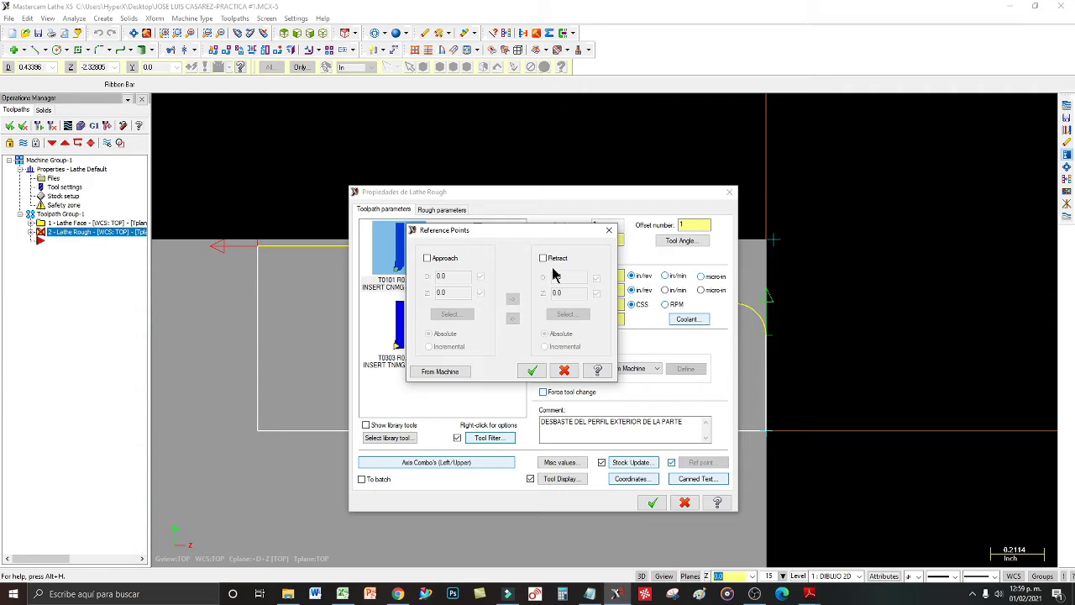
pyautogui.click(543, 258)
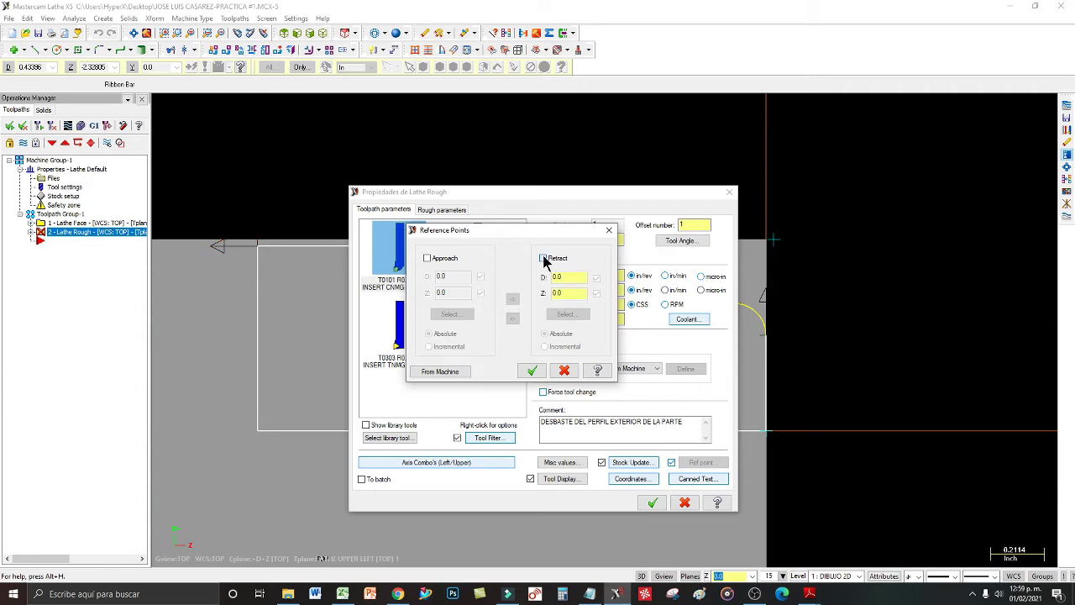
pyautogui.doubleClick(556, 278)
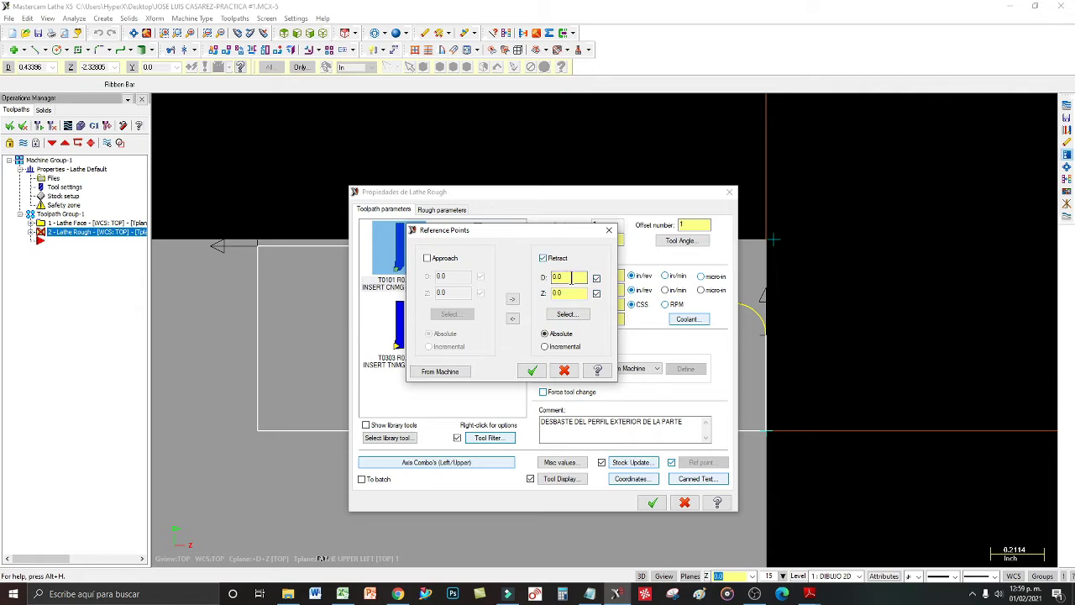
pyautogui.click(585, 277)
pyautogui.click(596, 278)
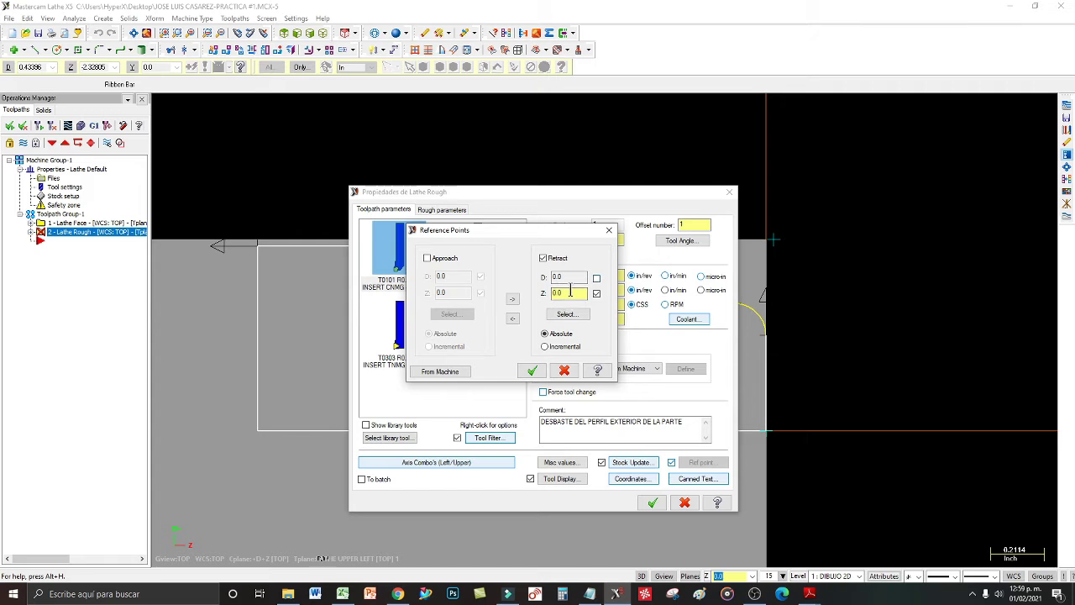
pyautogui.moveTo(574, 291); pyautogui.dragTo(538, 300)
pyautogui.write('1.000')
pyautogui.moveTo(543, 298); pyautogui.dragTo(591, 296)
pyautogui.click(573, 292)
pyautogui.click(531, 371)
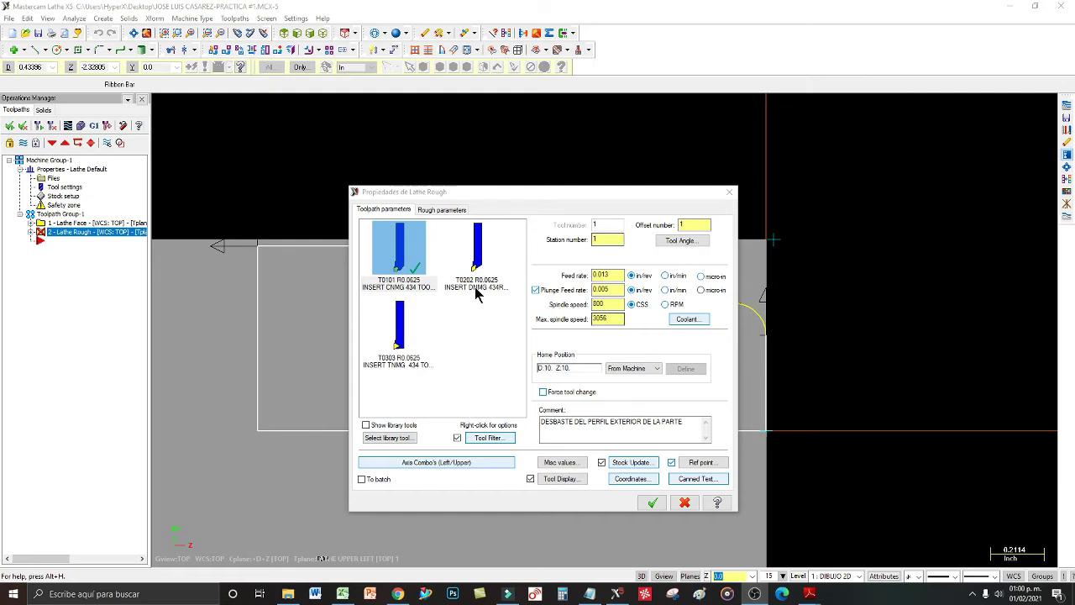
# - Open the rough parameters and consult the 1/16 tool radius row on the FEET sheet in Excel for the depth of cut
pyautogui.click(441, 212)
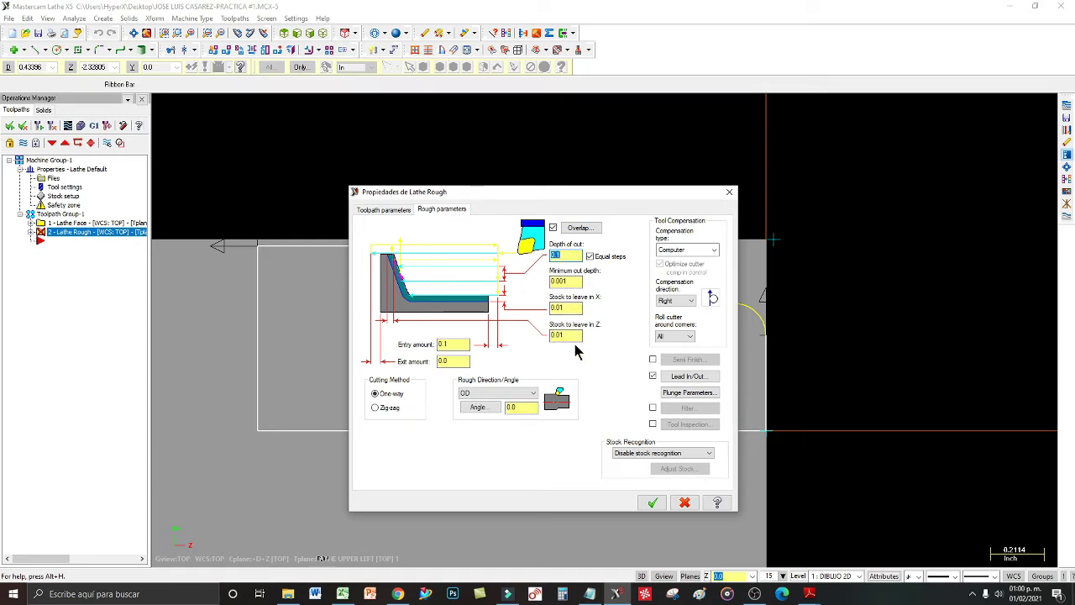
pyautogui.click(562, 254)
pyautogui.doubleClick(564, 256)
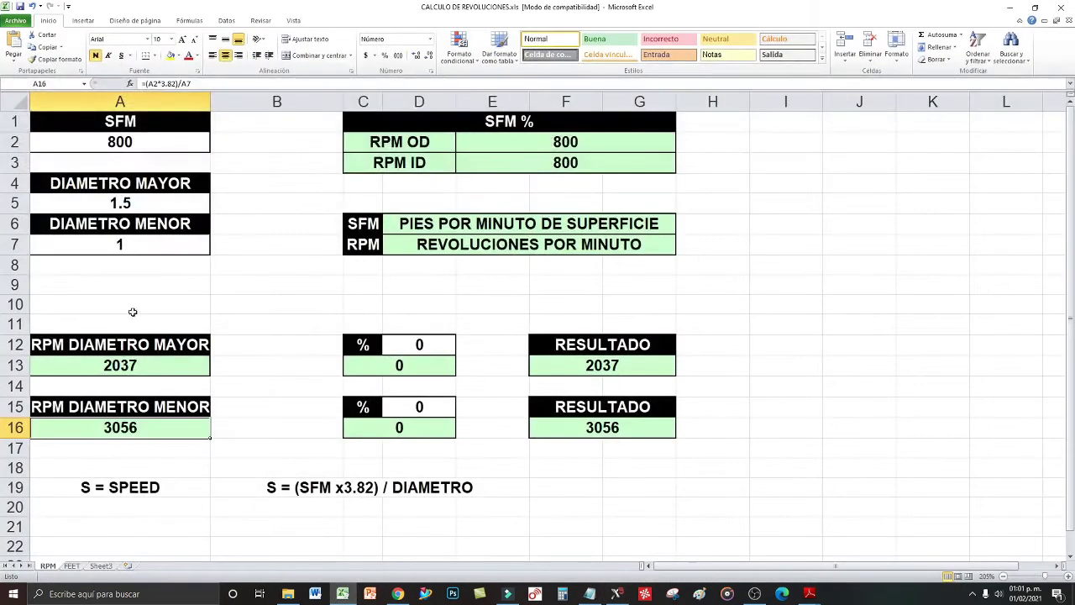
pyautogui.click(71, 565)
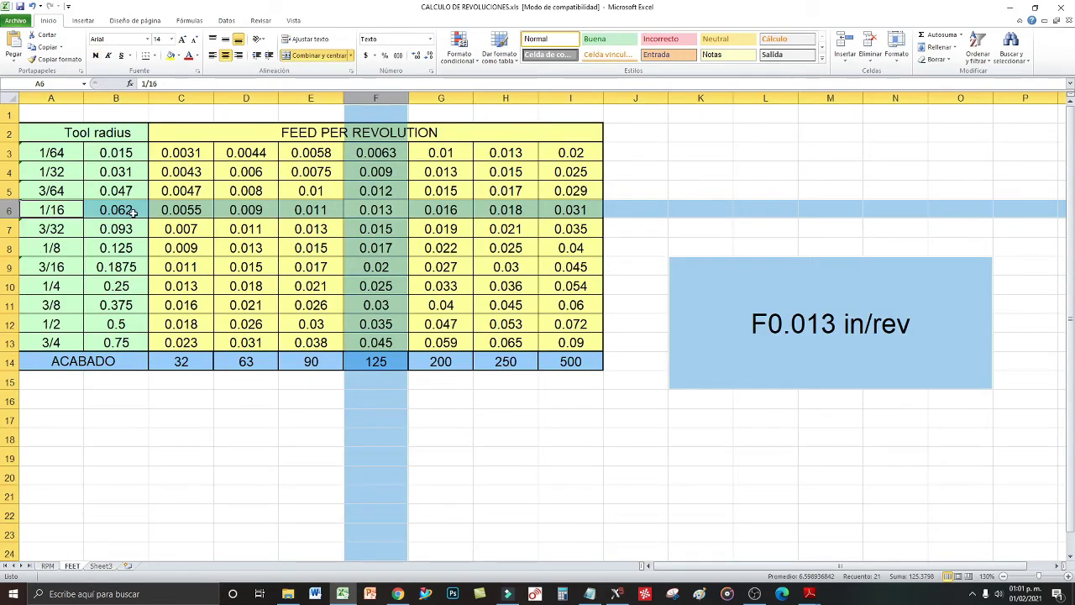
pyautogui.click(1009, 6)
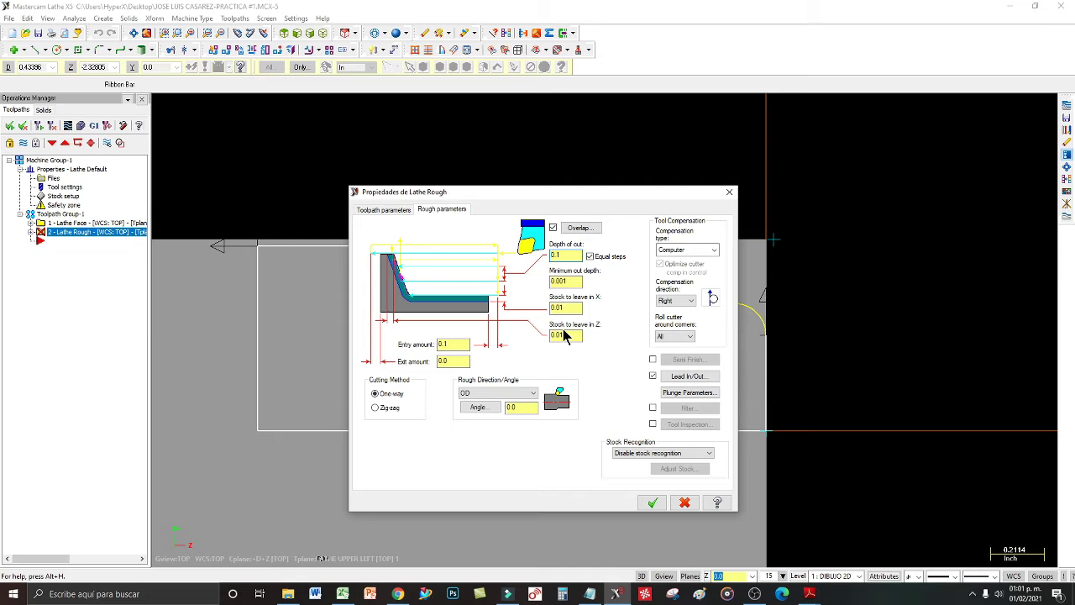
# - Set the depth of cut for the rough toolpath to 0.0625
pyautogui.doubleClick(556, 254)
pyautogui.write('.0625')
pyautogui.doubleClick(558, 254)
pyautogui.click(574, 281)
pyautogui.doubleClick(571, 253)
# - Set the stock to leave in X to 0.020
pyautogui.doubleClick(554, 307)
pyautogui.doubleClick(570, 335)
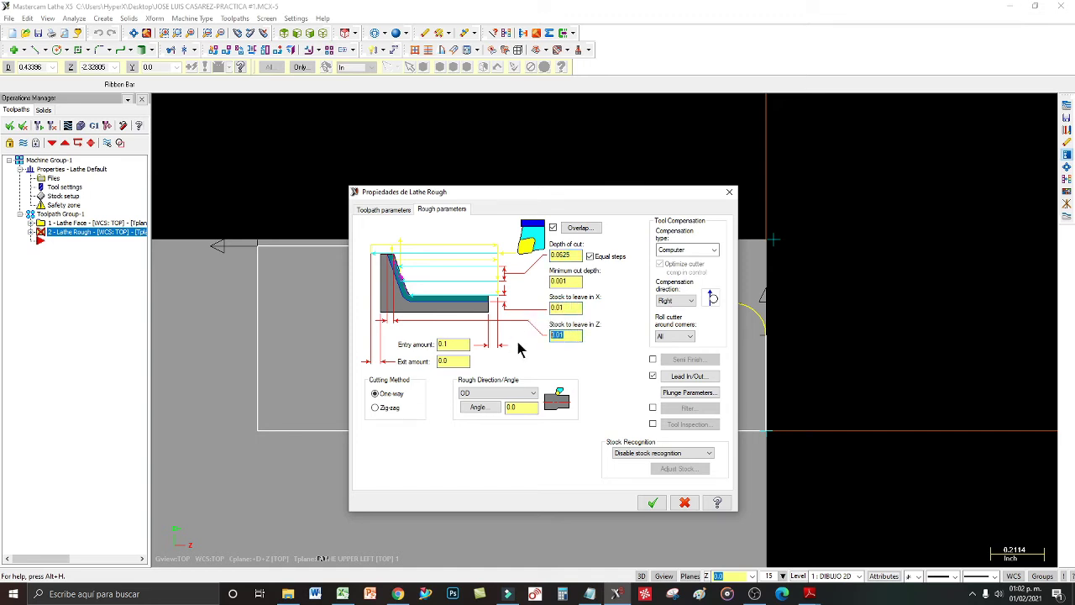
pyautogui.doubleClick(577, 308)
pyautogui.doubleClick(572, 335)
pyautogui.hotkey('shift', 'Tab')
pyautogui.write('020')
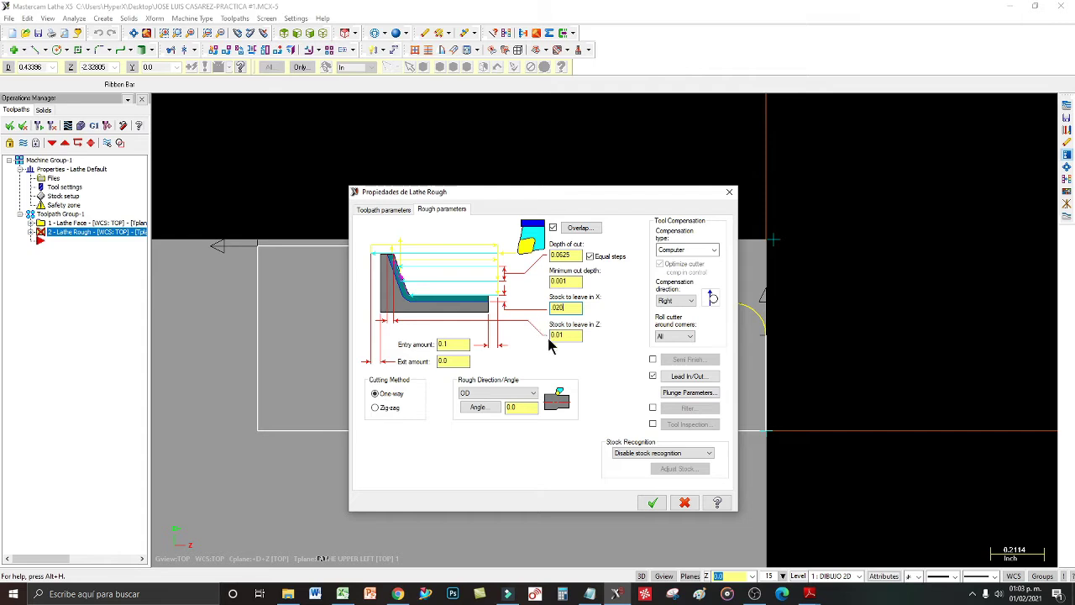
# - Set the stock to leave in Z to 0.02
pyautogui.press('Tab')
pyautogui.press('BackSpace')
pyautogui.write('020')
pyautogui.press('BackSpace')
pyautogui.press('BackSpace')
pyautogui.press('BackSpace')
pyautogui.write('0.02')
pyautogui.hotkey('shift', 'Tab')
pyautogui.press('Tab')
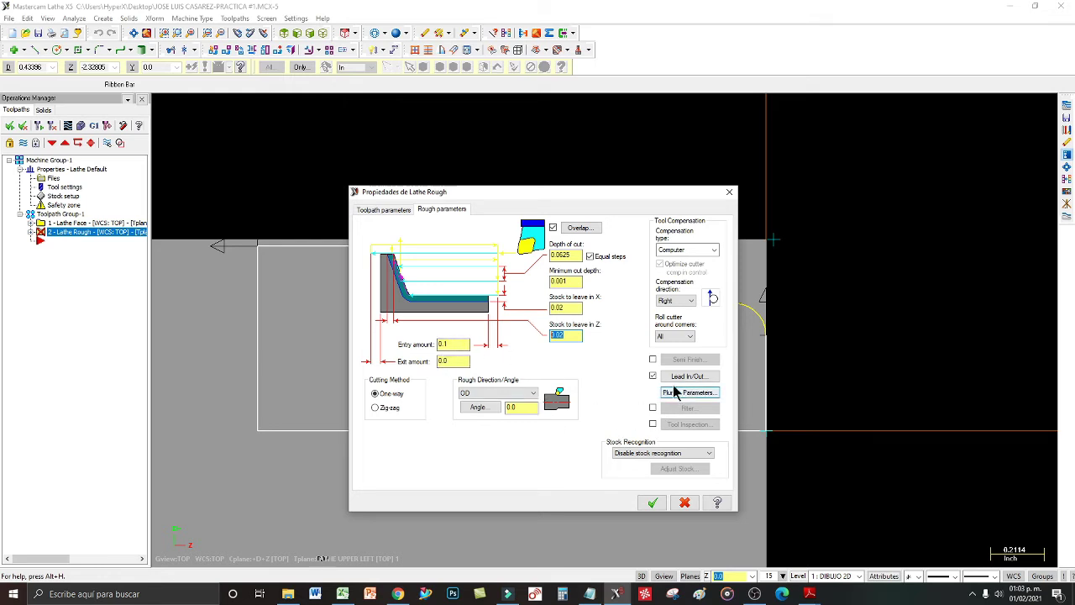
# - Accept the rough parameters to generate the toolpath and inspect the passes around the part's front corner arc
pyautogui.click(653, 503)
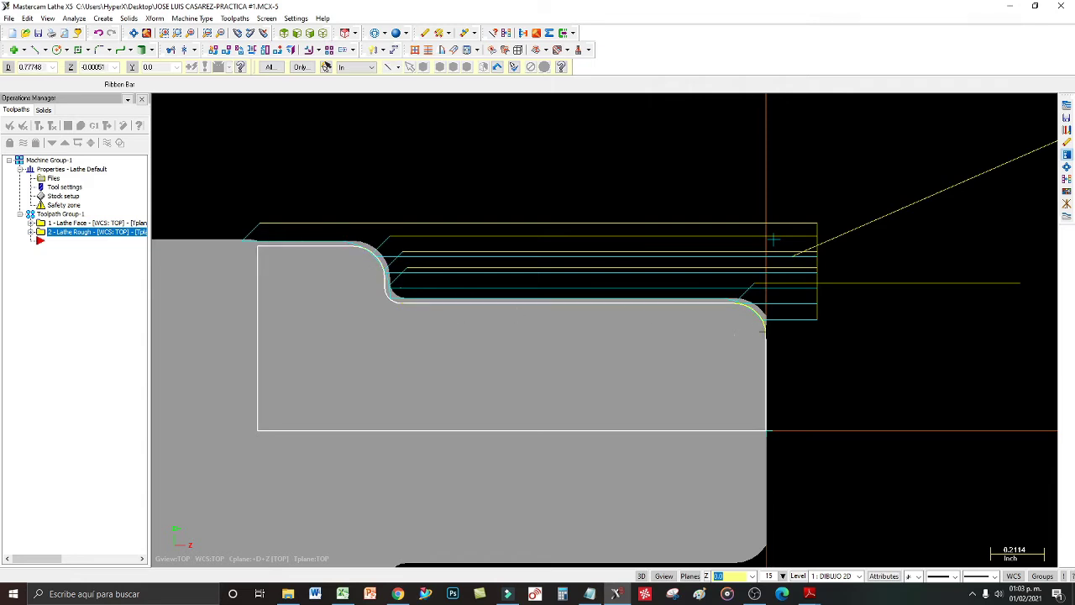
pyautogui.scroll(2, 734, 304)
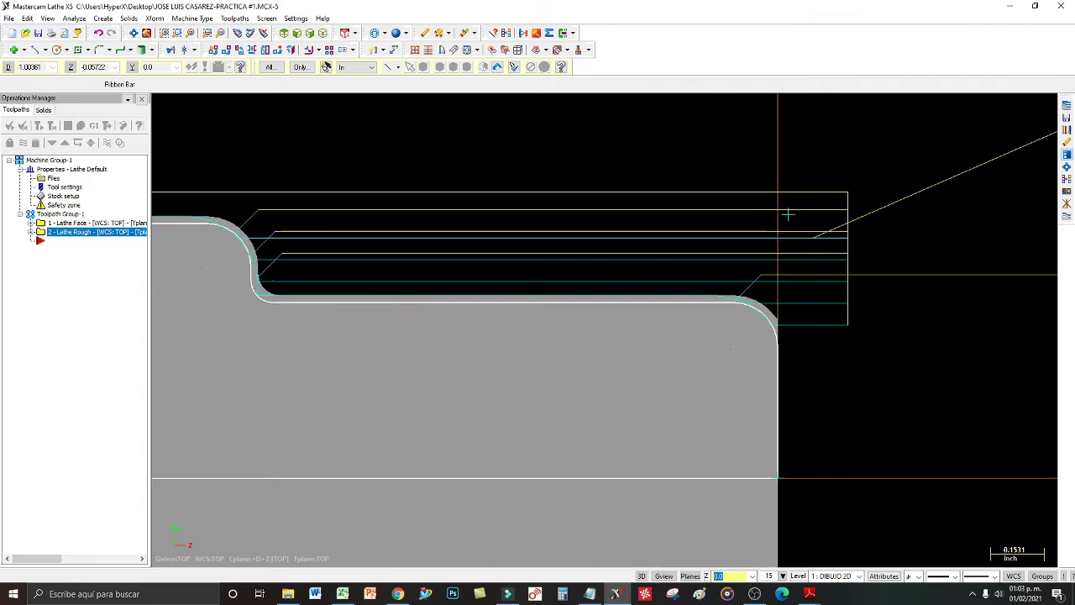
pyautogui.scroll(5, 788, 215)
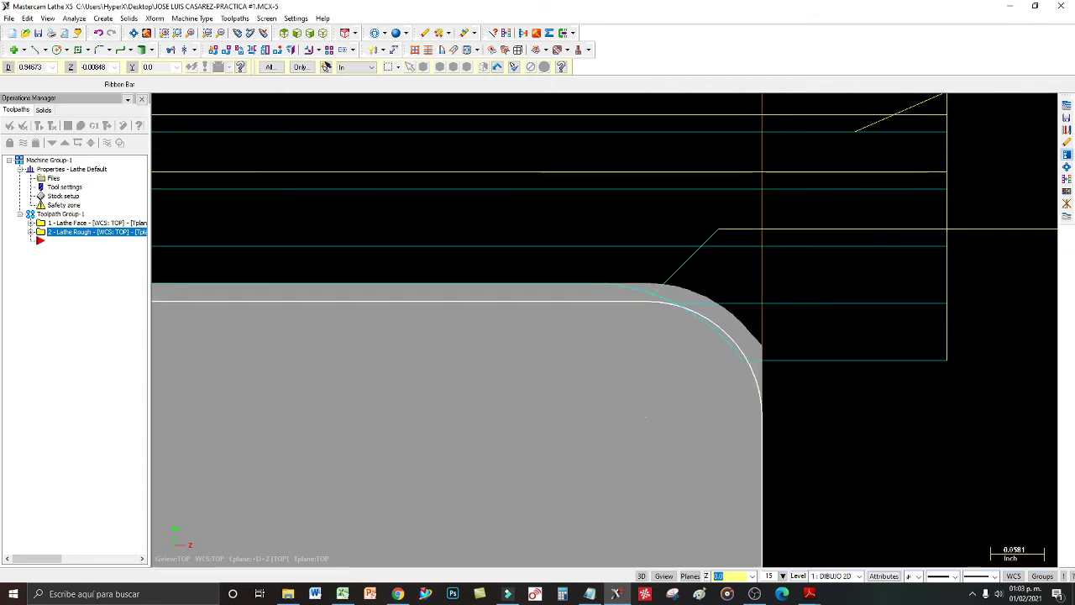
pyautogui.scroll(1, 754, 341)
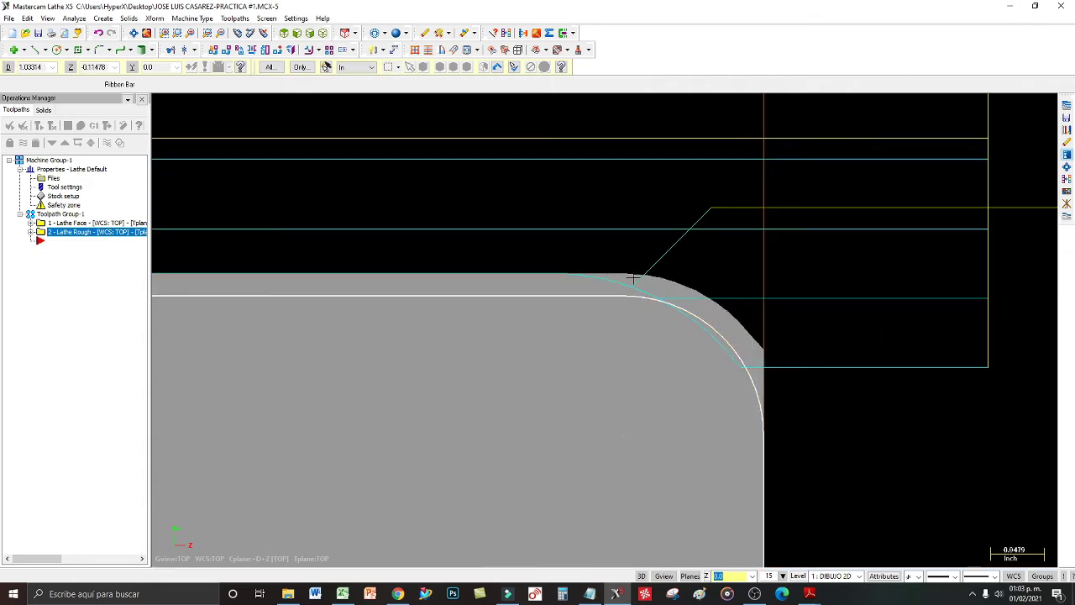
# - Examine the roughing passes along the outer profile, from the front corner arc through the shoulder fillets to the rear end
pyautogui.scroll(-3, 795, 341)
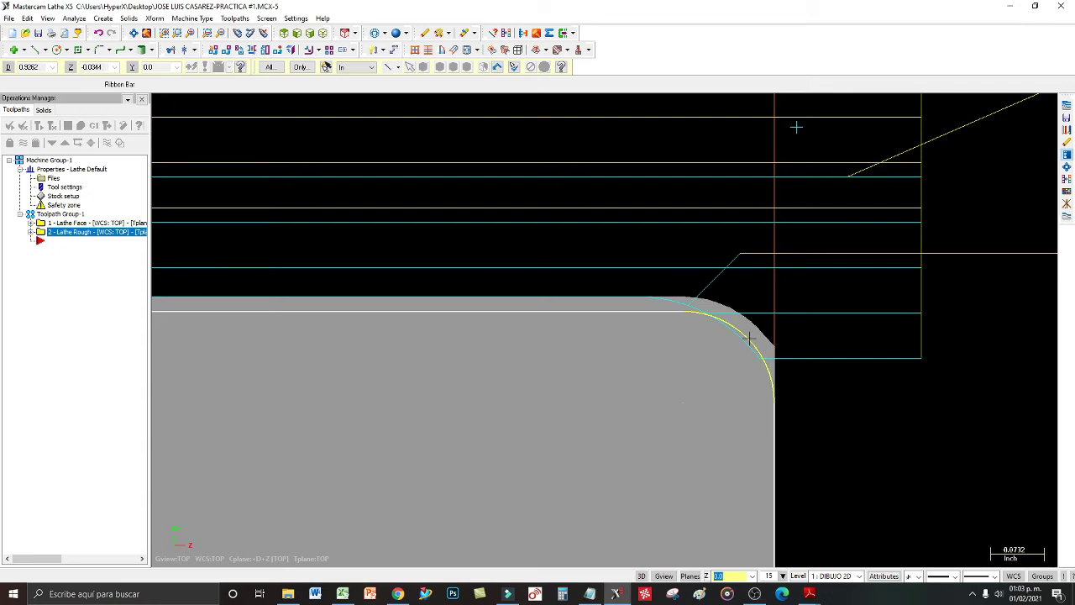
pyautogui.scroll(-3, 746, 317)
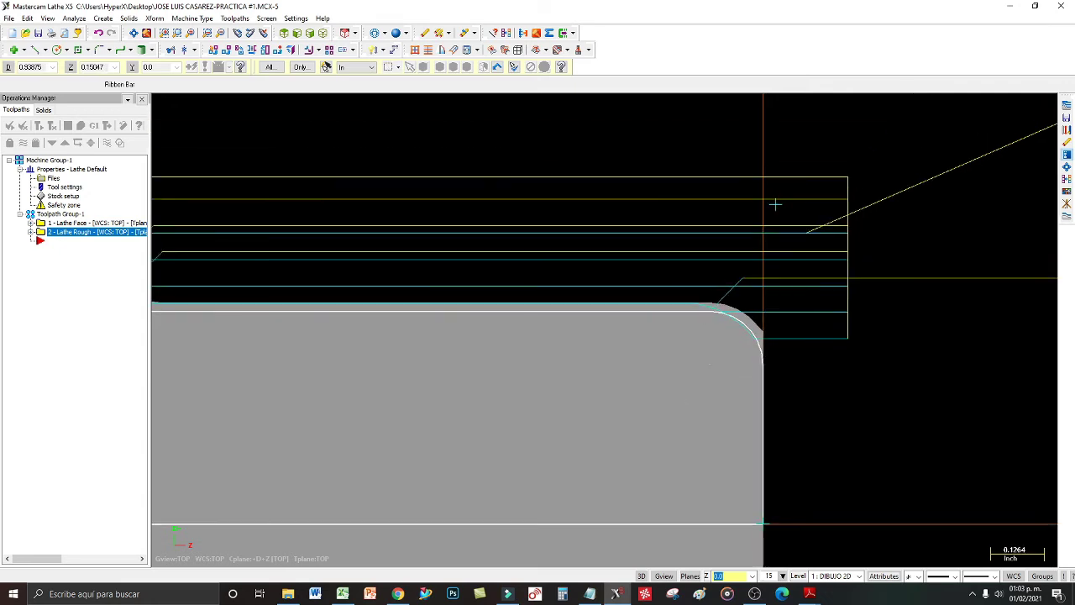
pyautogui.scroll(-2, 681, 322)
pyautogui.scroll(-1, 367, 307)
pyautogui.scroll(3, 336, 309)
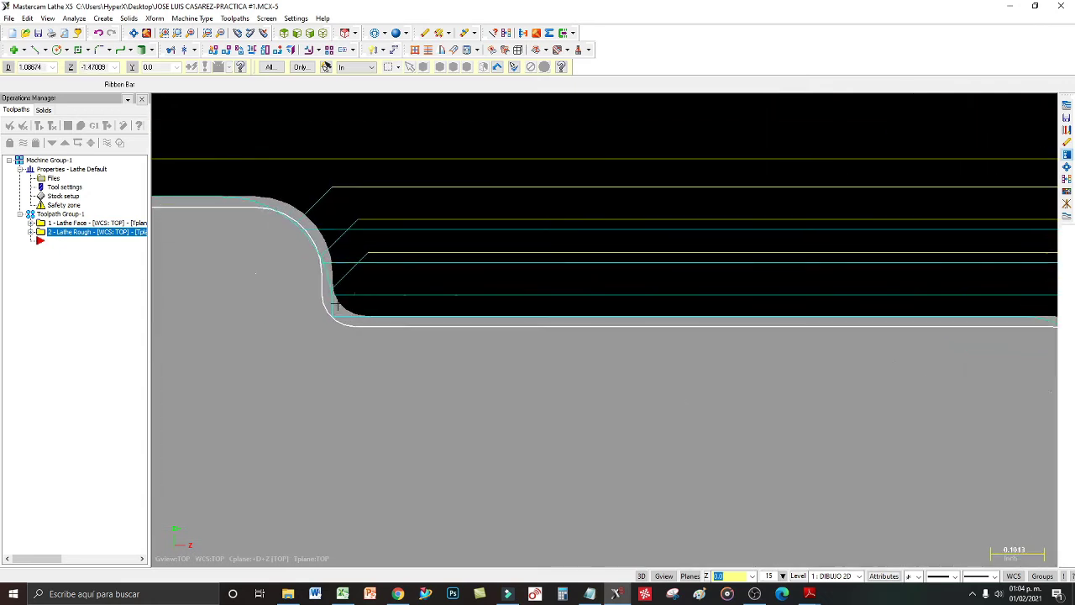
pyautogui.scroll(3, 333, 305)
pyautogui.scroll(-3, 703, 345)
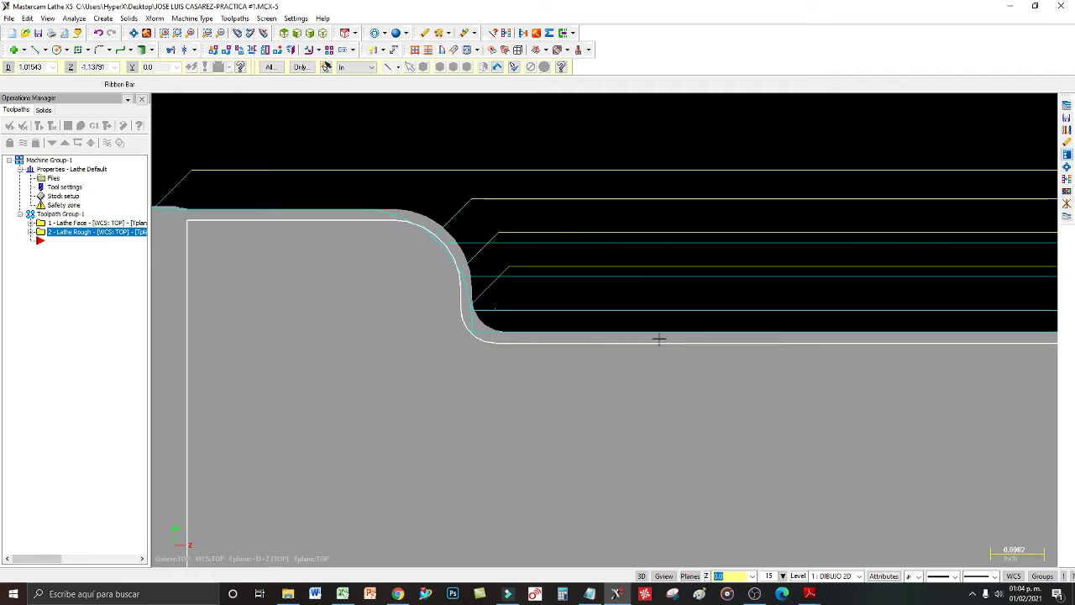
pyautogui.scroll(-1, 659, 338)
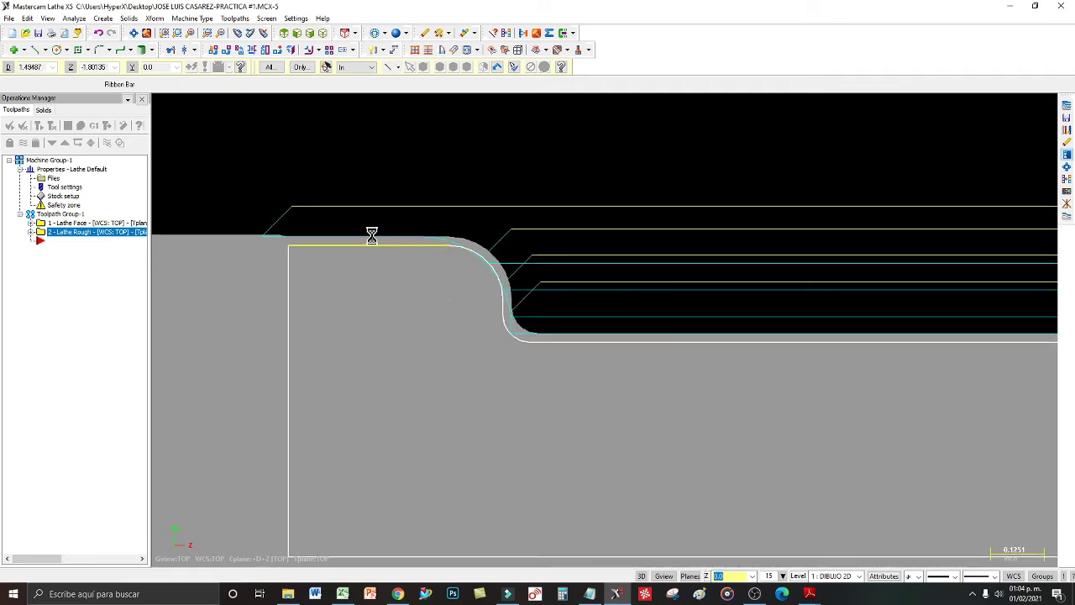
pyautogui.scroll(-1, 372, 235)
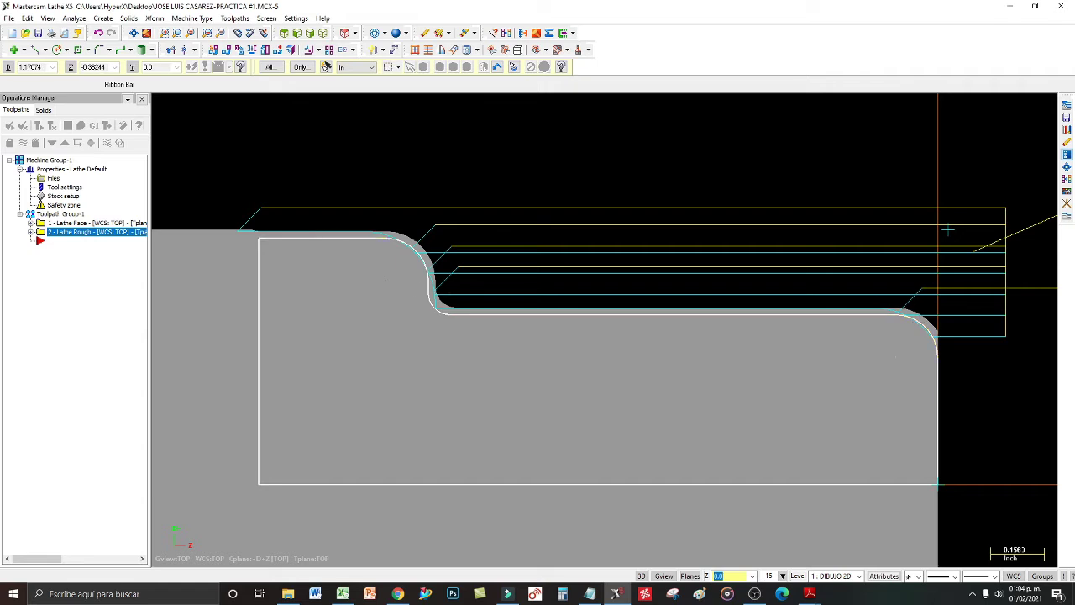
pyautogui.scroll(-3, 924, 235)
pyautogui.scroll(1, 853, 246)
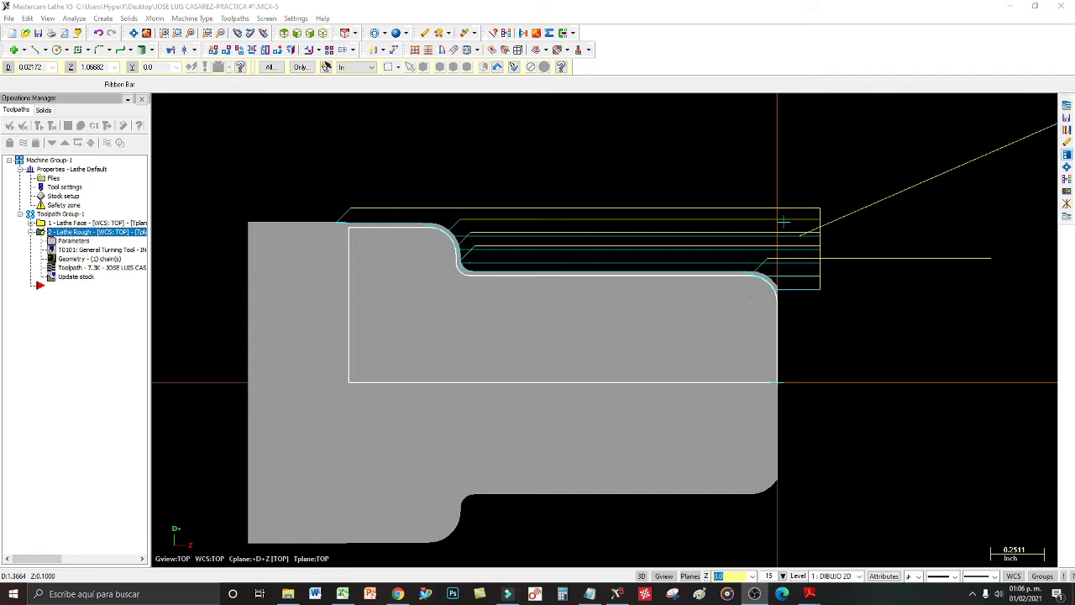
# - Backplot the Lathe Rough operation to check the tool's approach to the stock, and close the backplot
pyautogui.click(75, 116)
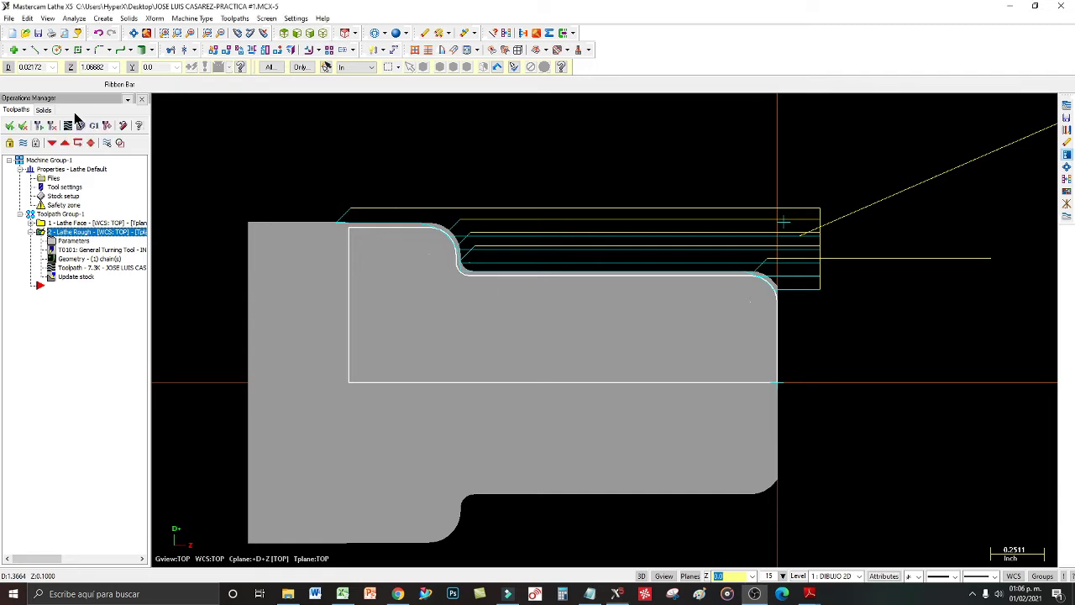
pyautogui.click(40, 235)
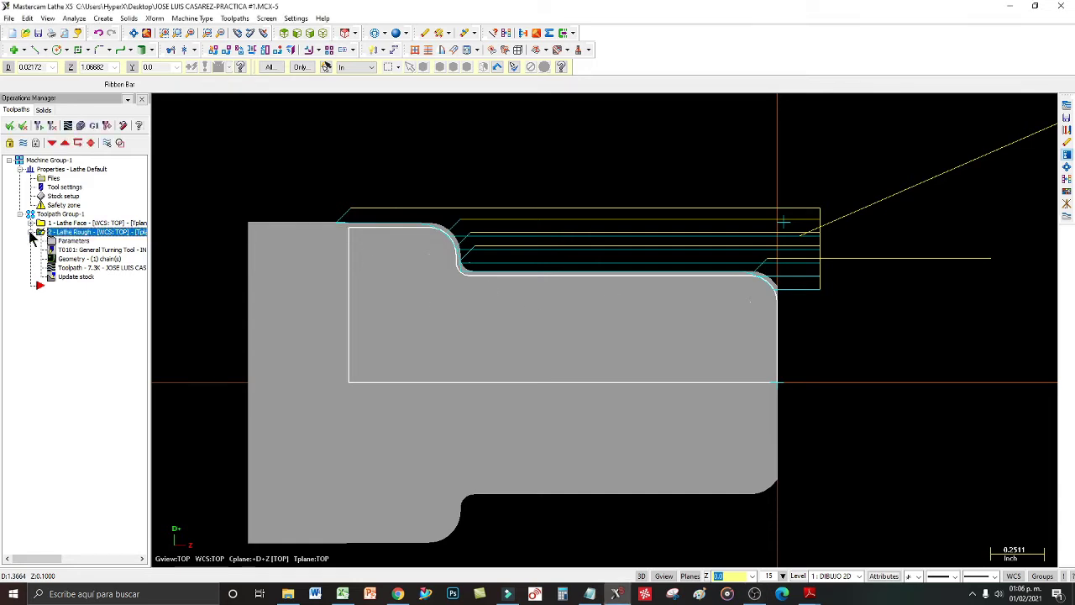
pyautogui.click(86, 231)
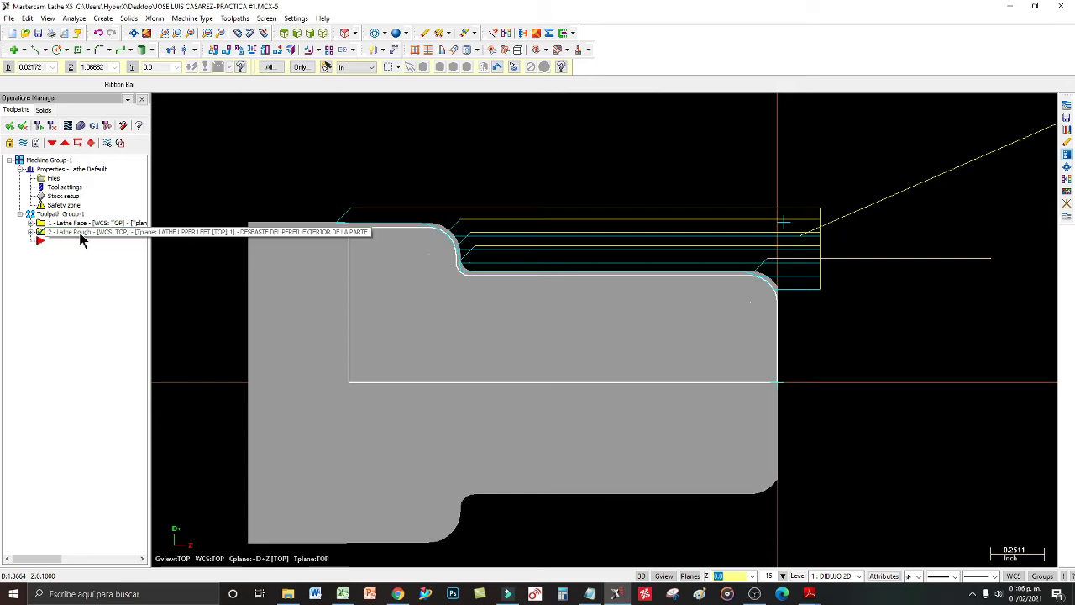
pyautogui.click(37, 234)
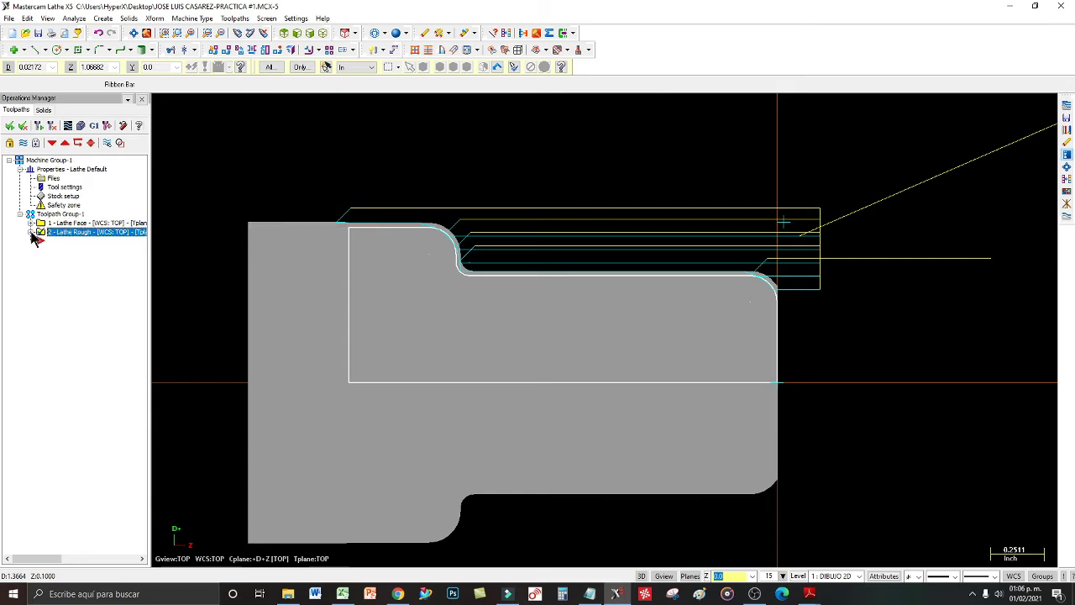
pyautogui.click(69, 126)
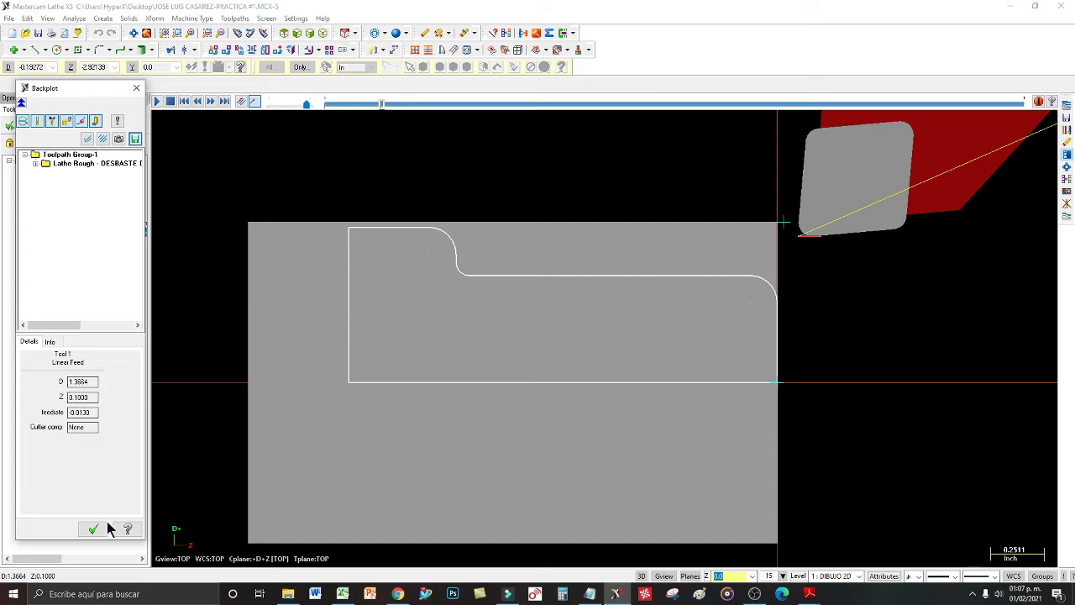
pyautogui.click(93, 529)
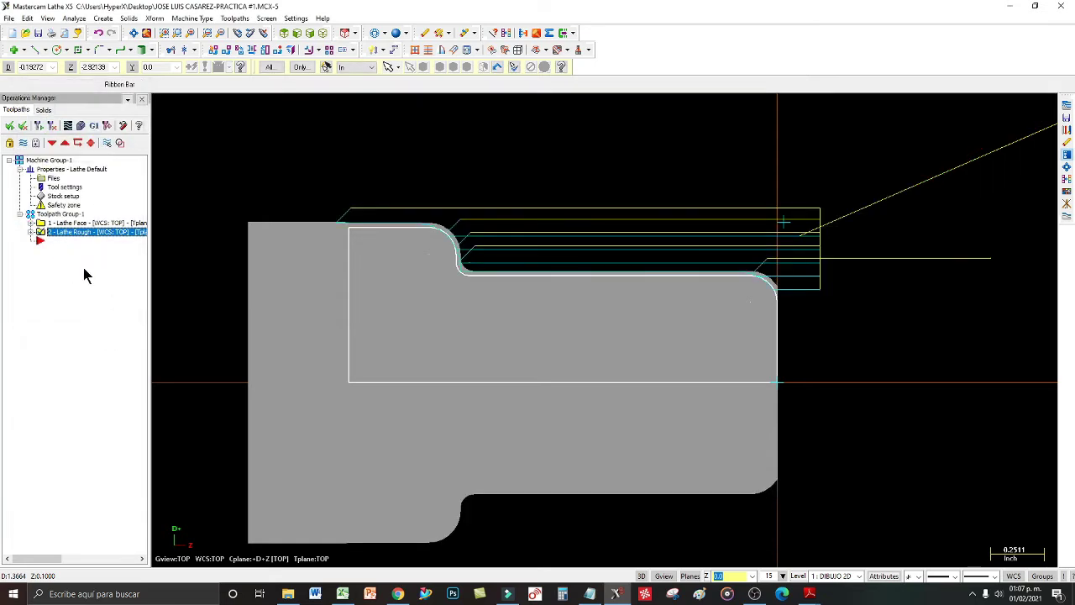
# - Set the entry amount in the Lathe Rough operation's rough parameters to 0 and accept the change
pyautogui.click(30, 232)
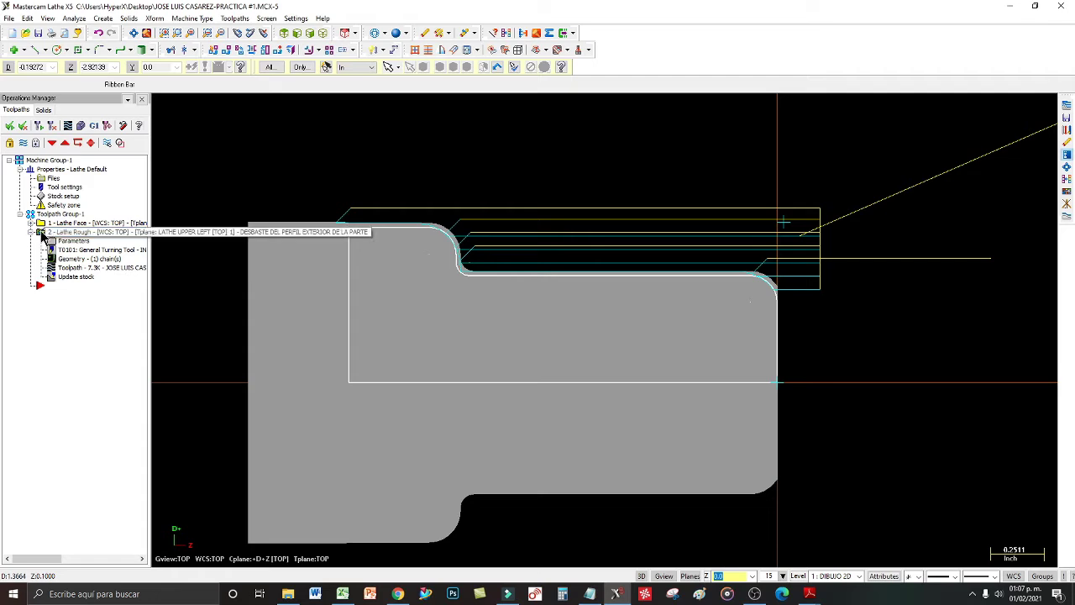
pyautogui.click(70, 242)
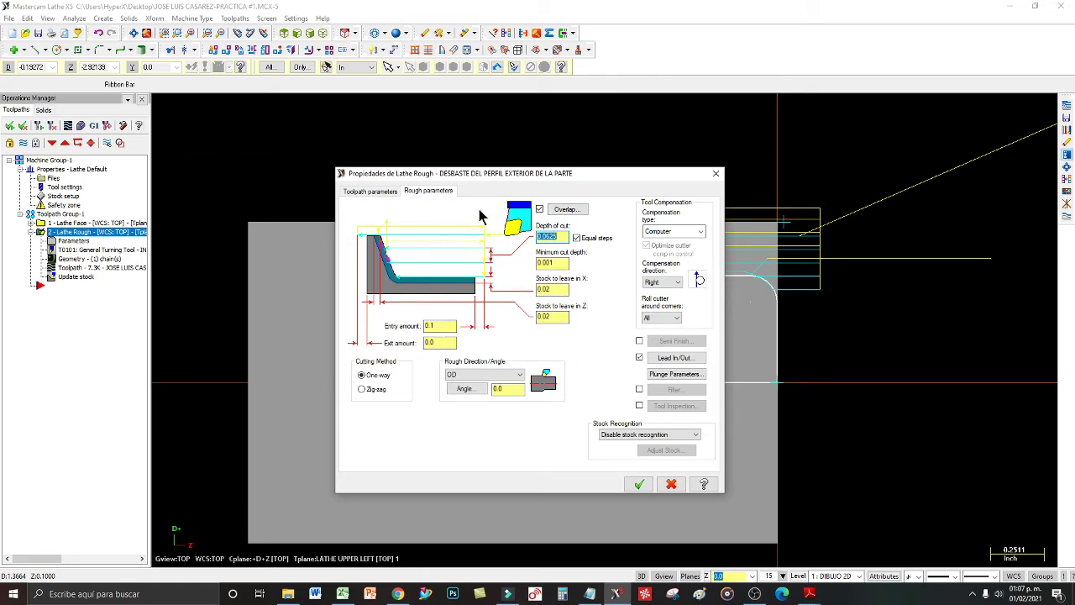
pyautogui.doubleClick(446, 325)
pyautogui.doubleClick(430, 343)
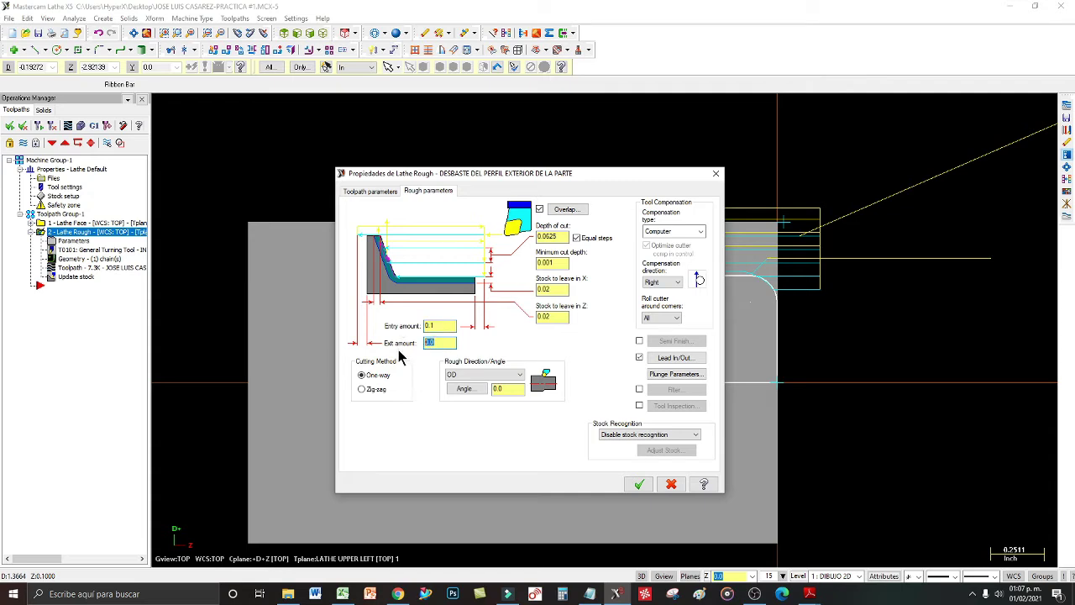
pyautogui.click(437, 343)
pyautogui.click(435, 326)
pyautogui.moveTo(434, 326); pyautogui.dragTo(411, 332)
pyautogui.write('0')
pyautogui.press('Tab')
pyautogui.click(430, 340)
pyautogui.click(638, 484)
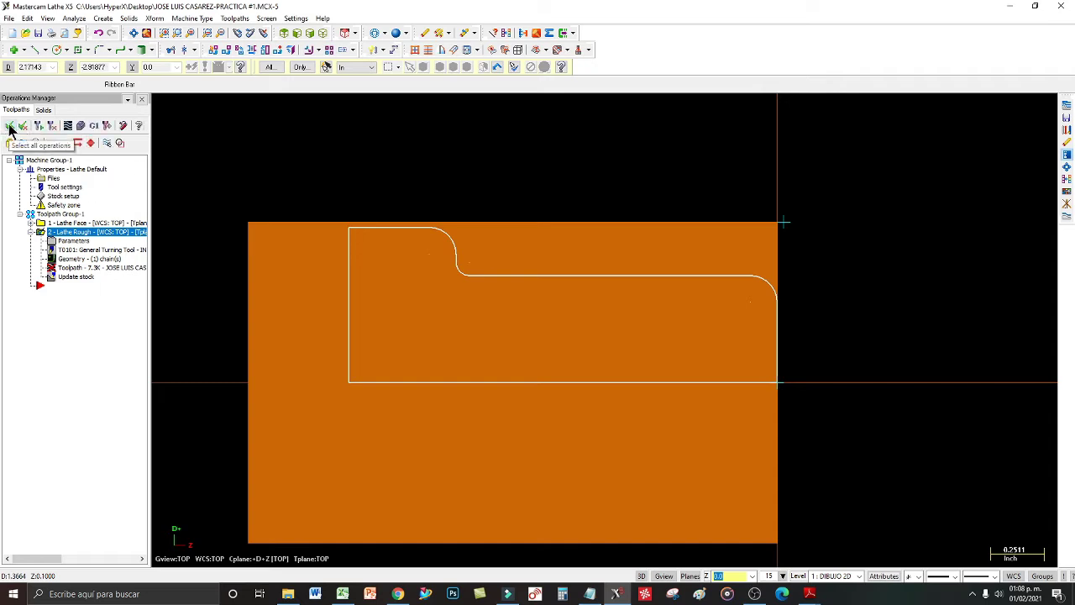
# - Regenerate only the Lathe Rough operation, leaving the Lathe Face operation out of the selection
pyautogui.click(44, 233)
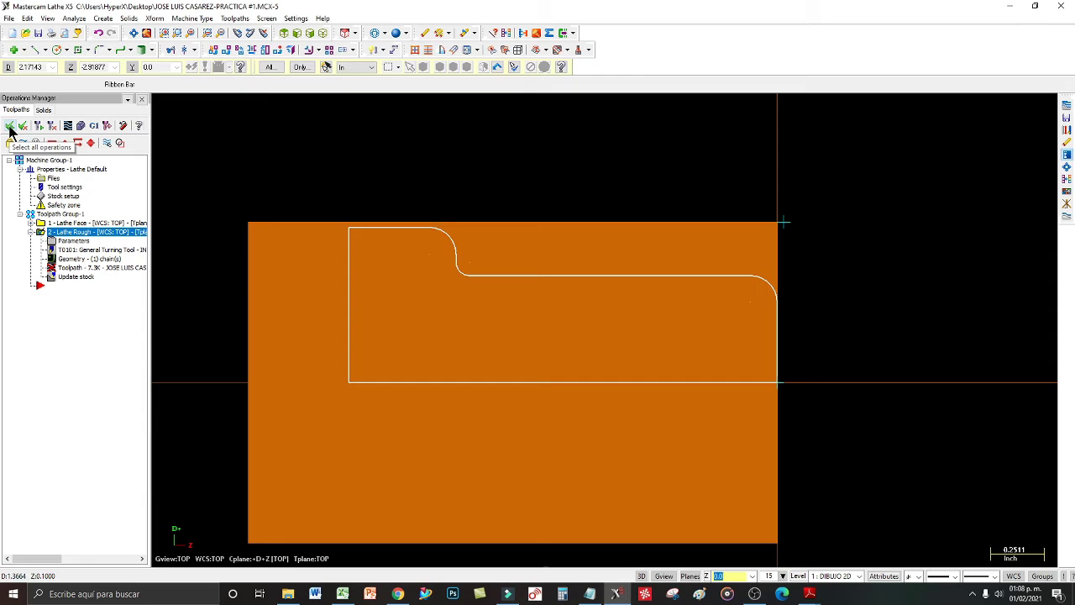
pyautogui.keyDown('ctrl'); pyautogui.click(42, 224); pyautogui.keyUp('ctrl')
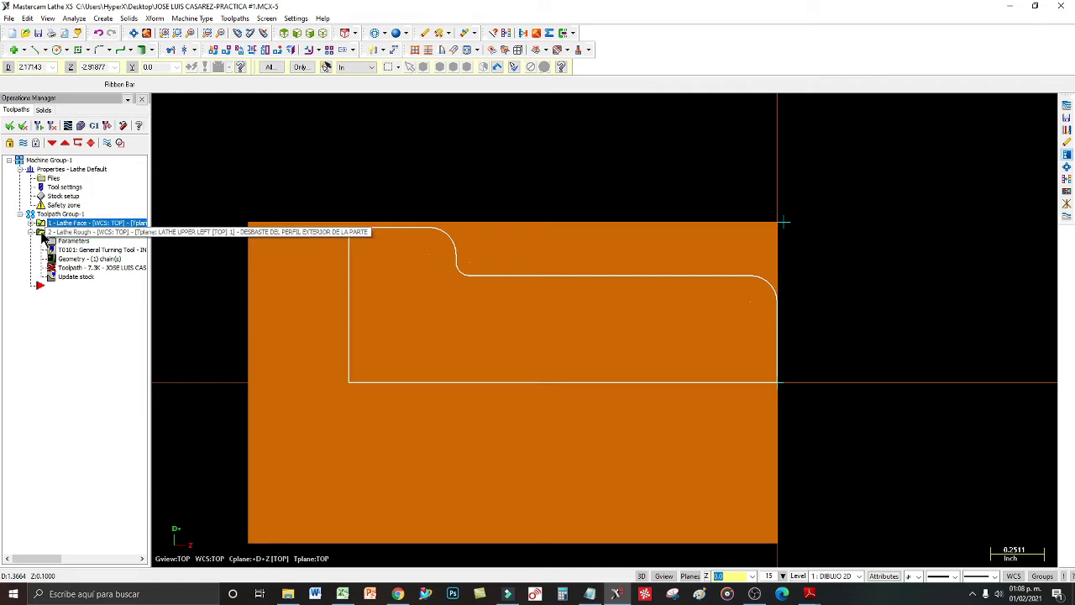
pyautogui.click(44, 235)
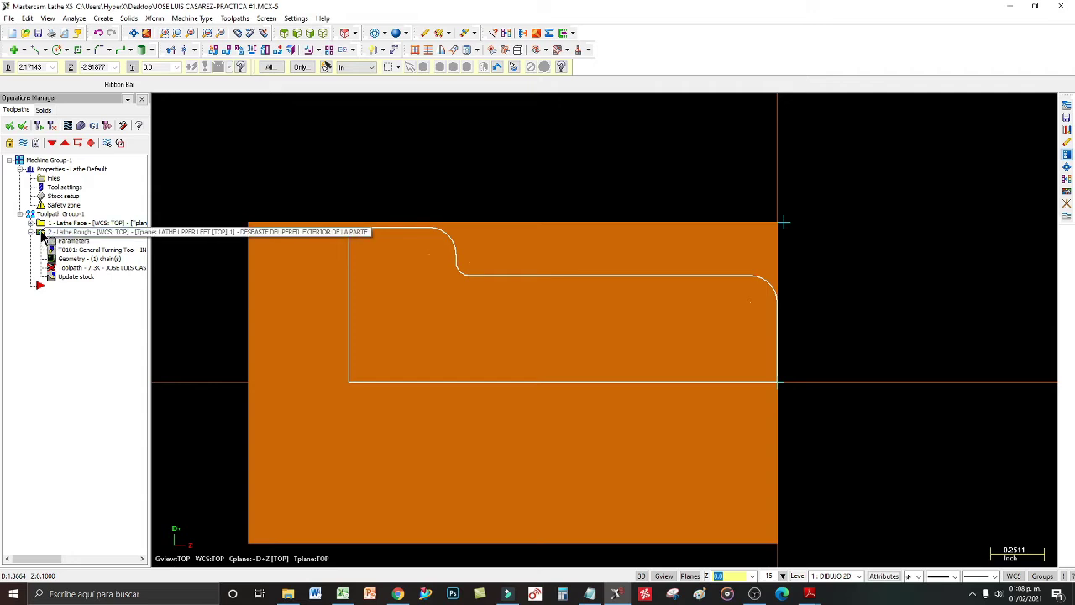
pyautogui.click(39, 127)
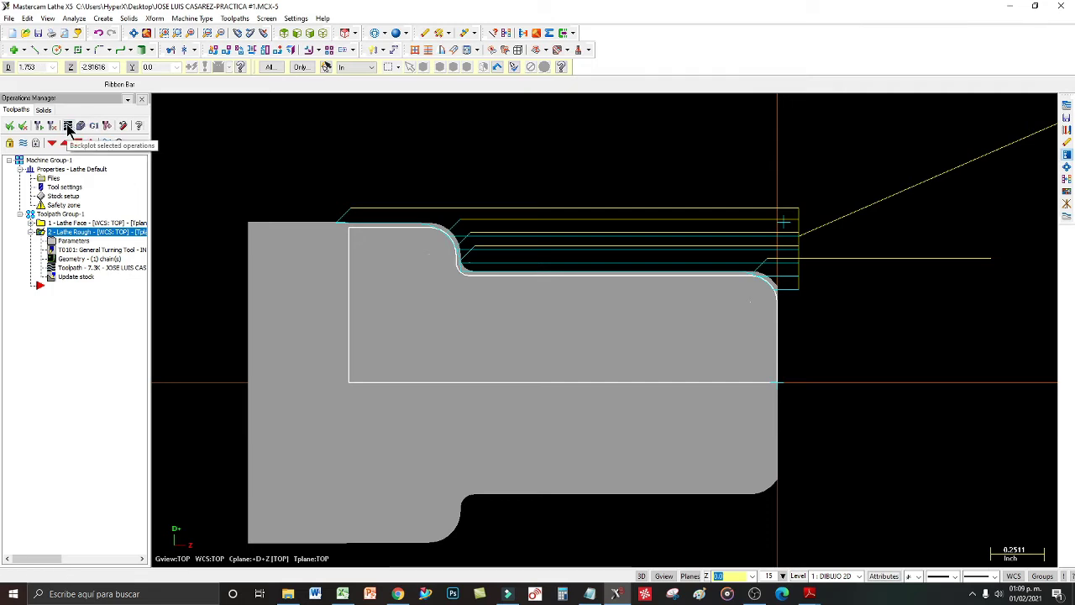
# - Backplot the regenerated Lathe Rough toolpath through its full sequence of passes, and close the backplot
pyautogui.click(68, 128)
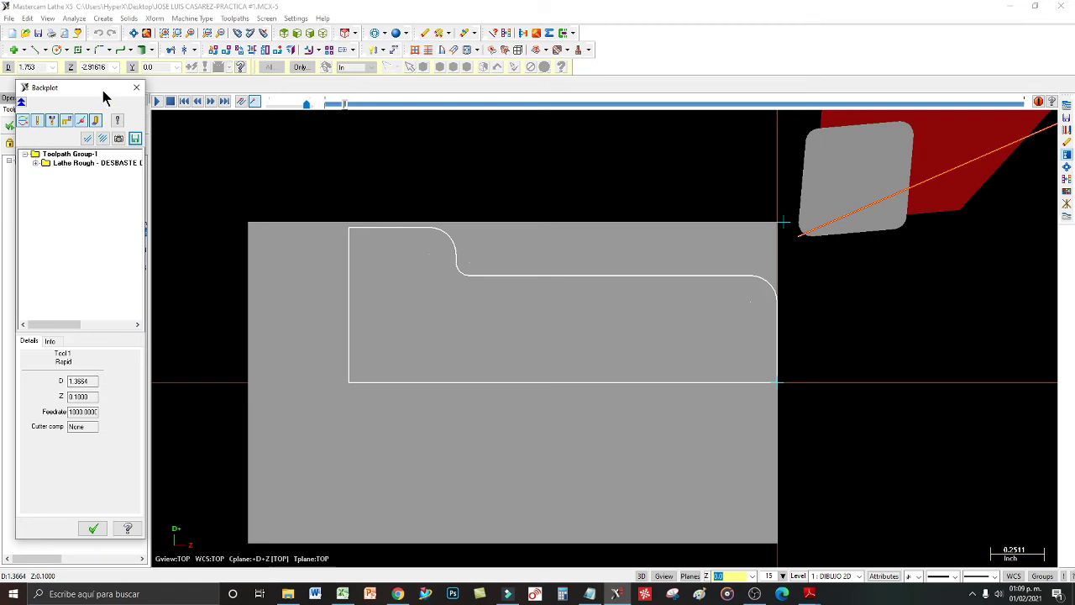
pyautogui.press('s')
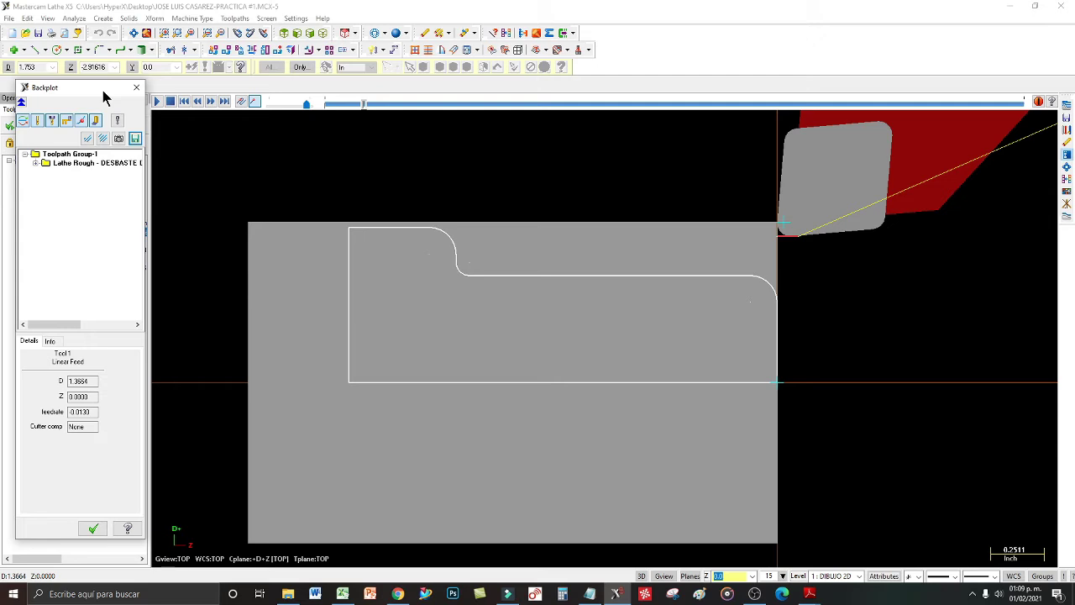
pyautogui.press('b')
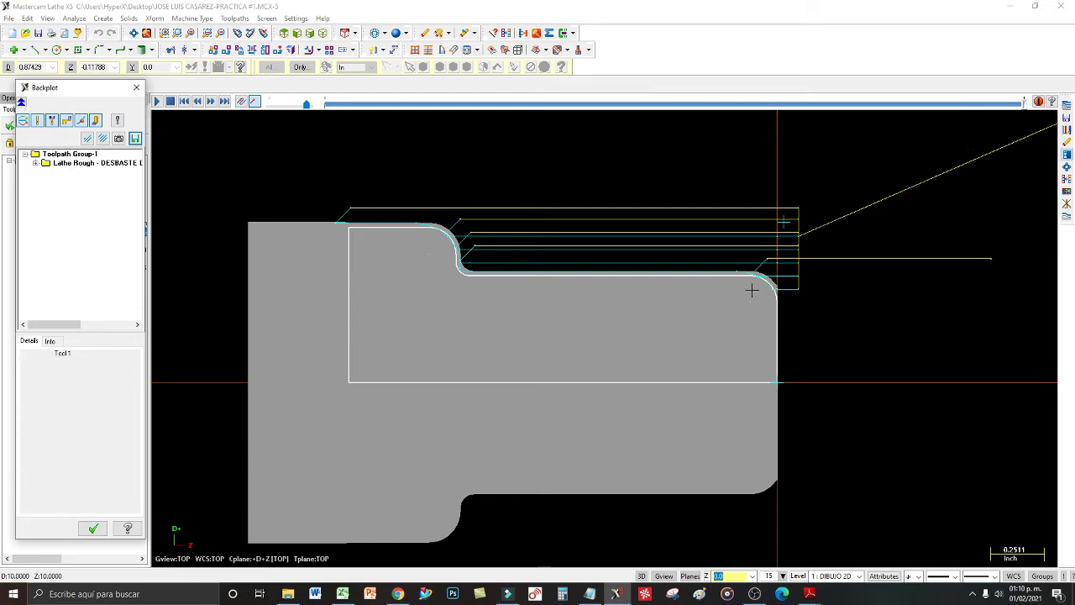
pyautogui.click(93, 529)
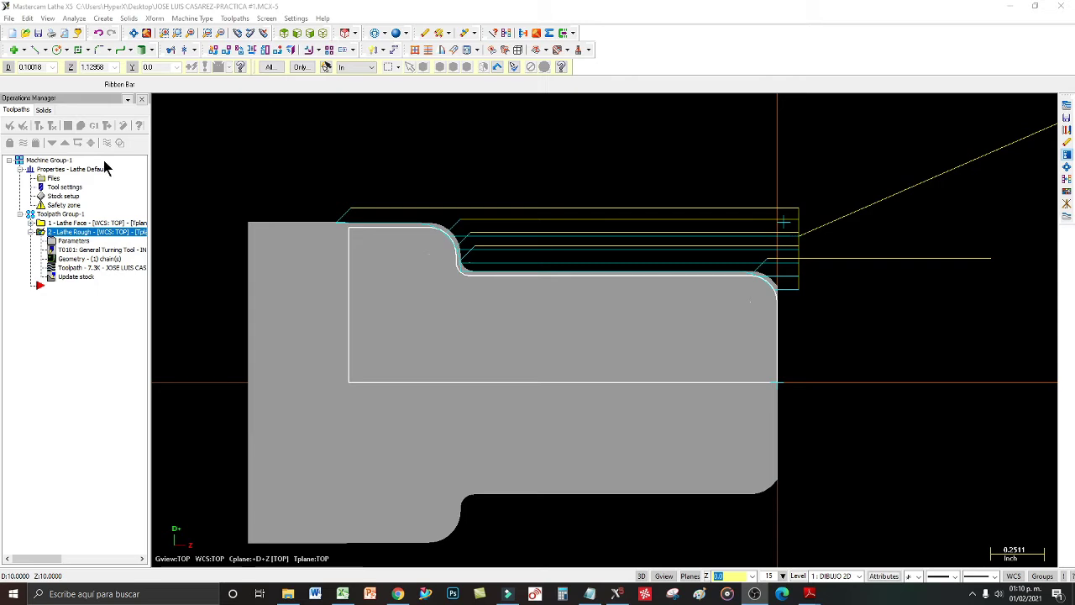
# - Step the roughing backplot forward and back through the first two cuts to examine the entry, retract and return moves
pyautogui.click(68, 125)
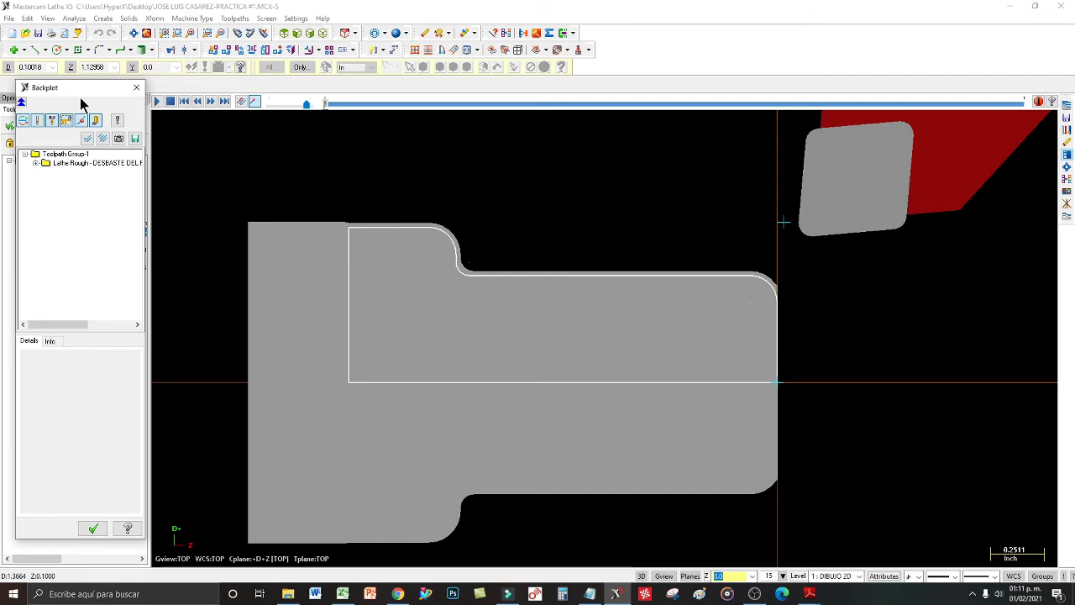
pyautogui.press('s')
pyautogui.press('s')
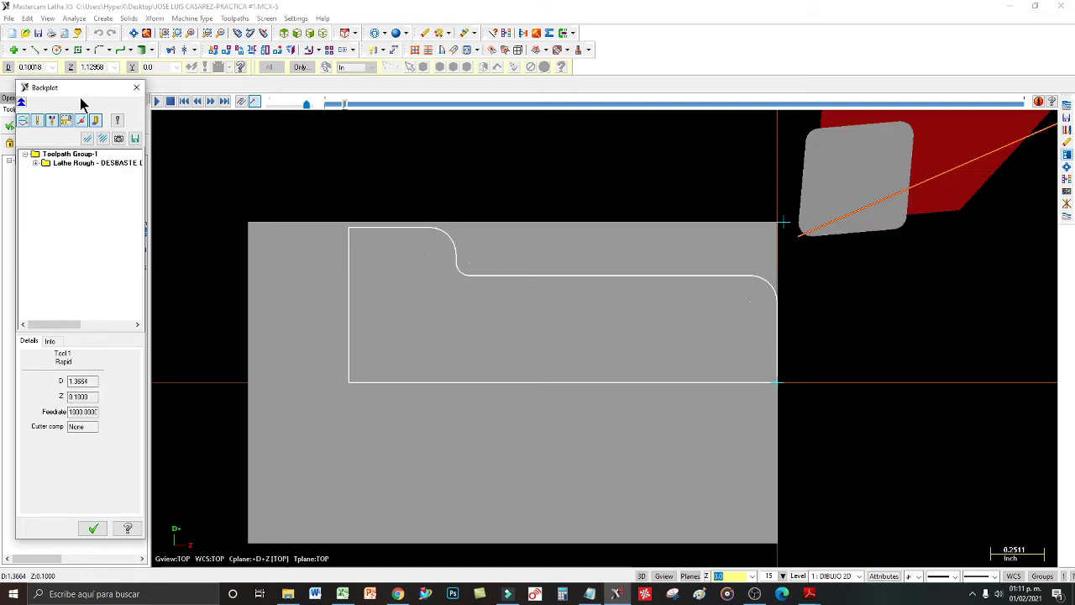
pyautogui.press('s')
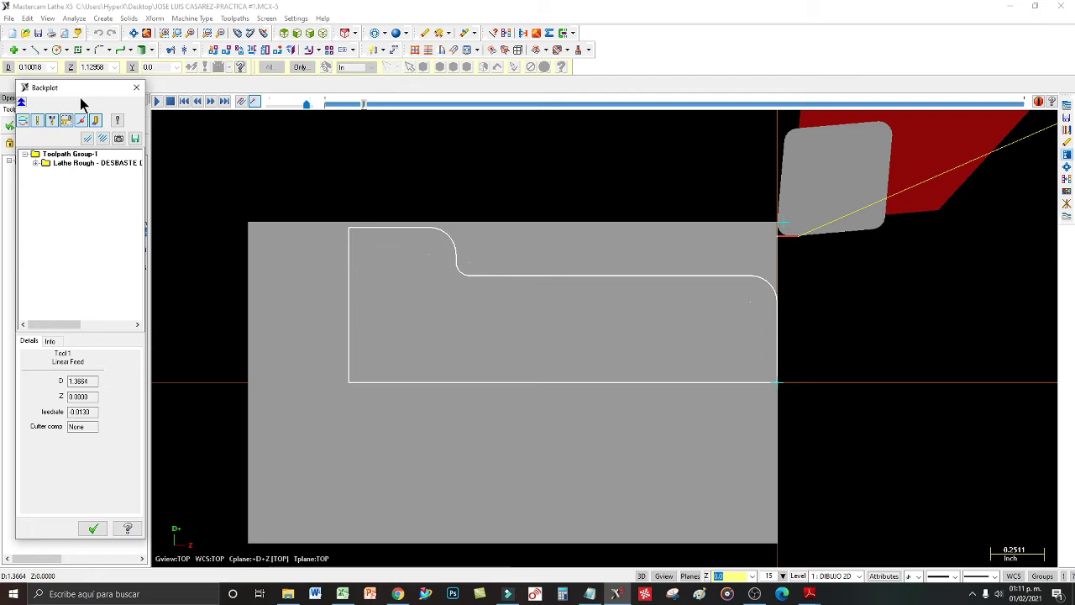
pyautogui.press('s')
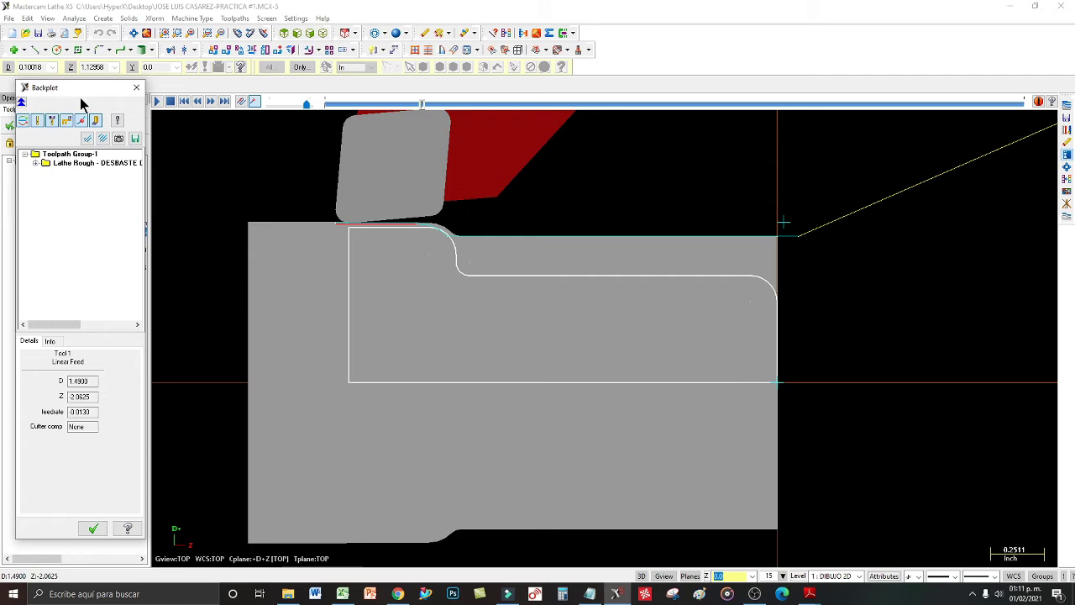
pyautogui.press('s')
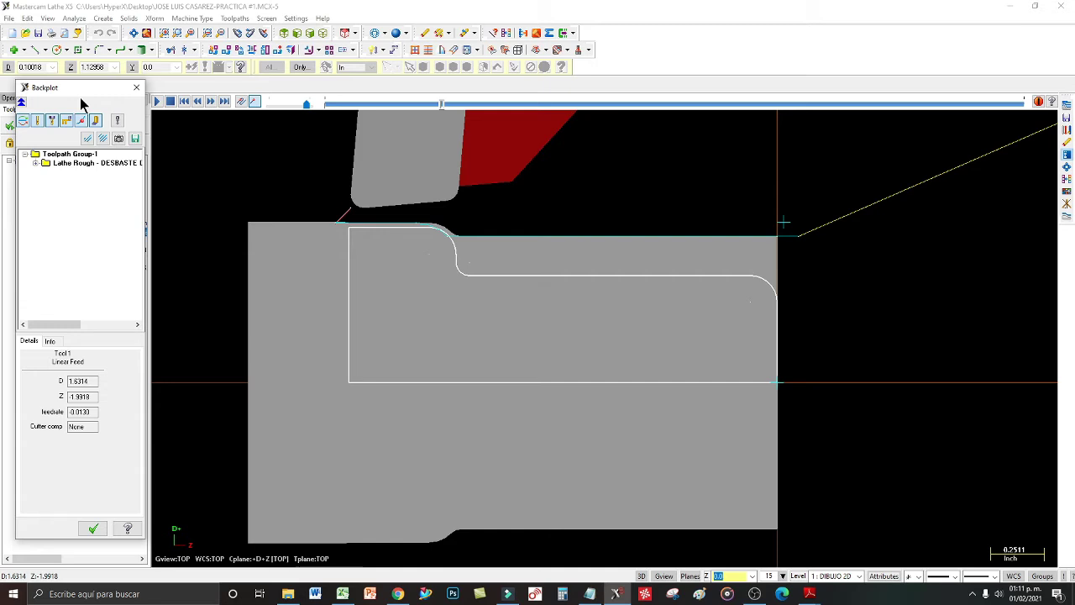
pyautogui.press('s')
pyautogui.press('s')
pyautogui.press('s')
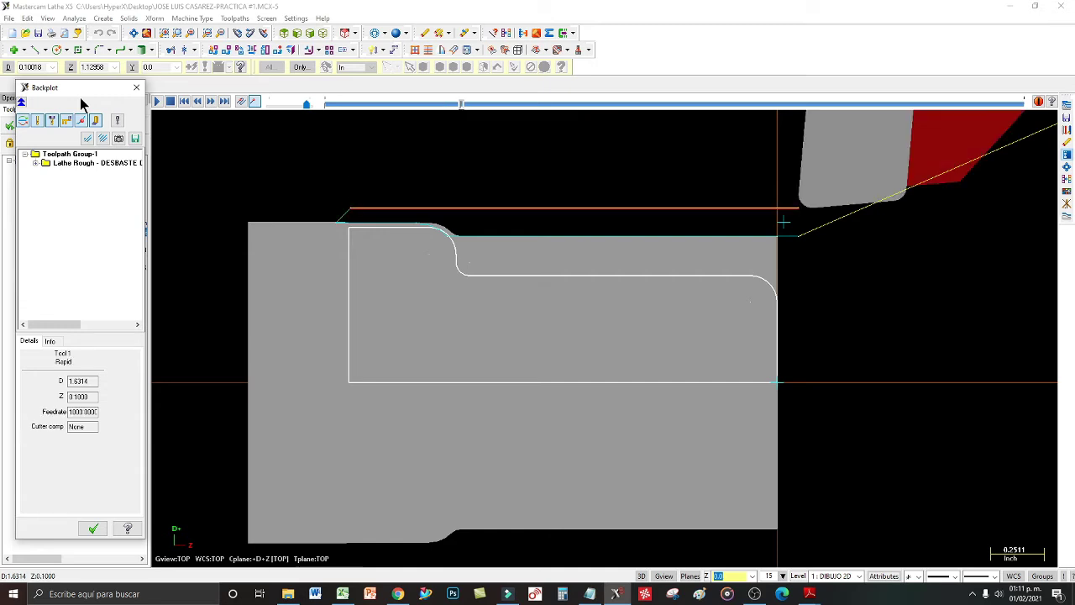
pyautogui.press('s')
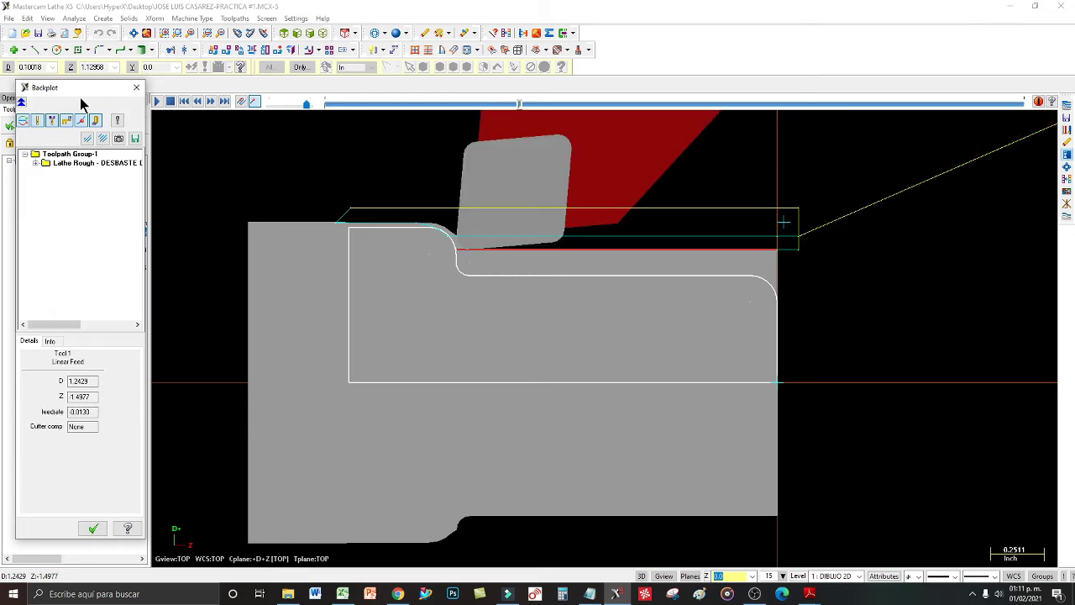
pyautogui.press('s')
pyautogui.press('s')
pyautogui.press('s')
pyautogui.press('b')
pyautogui.press('b')
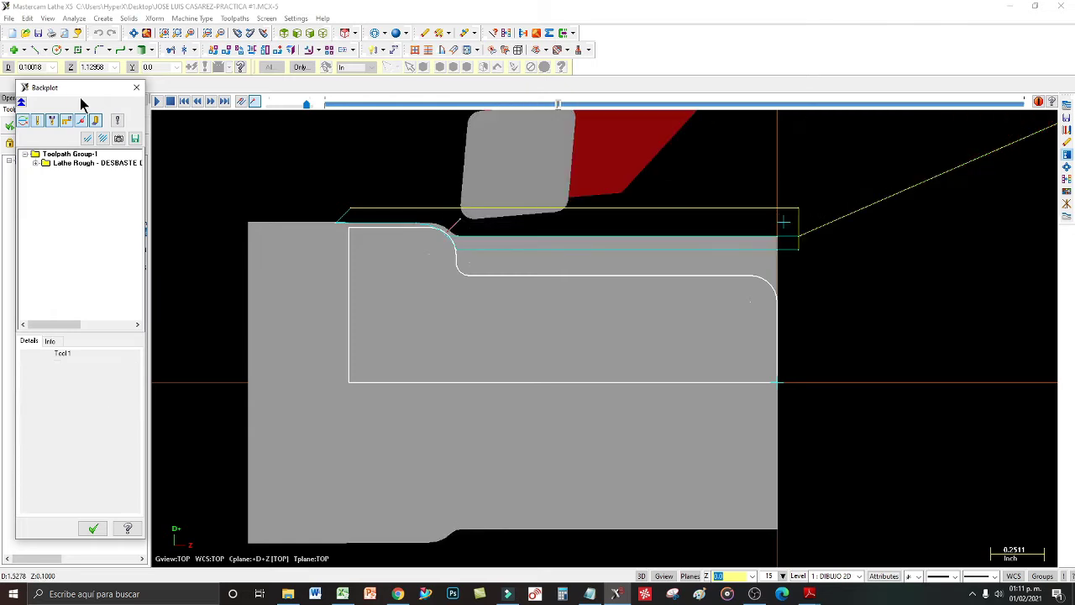
pyautogui.press('s')
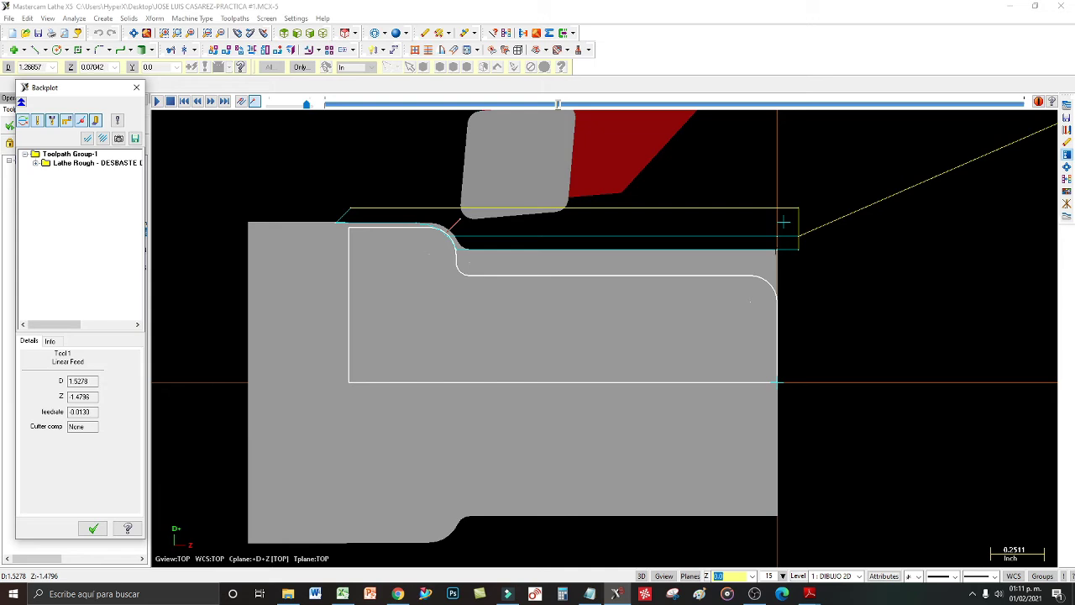
pyautogui.click(95, 526)
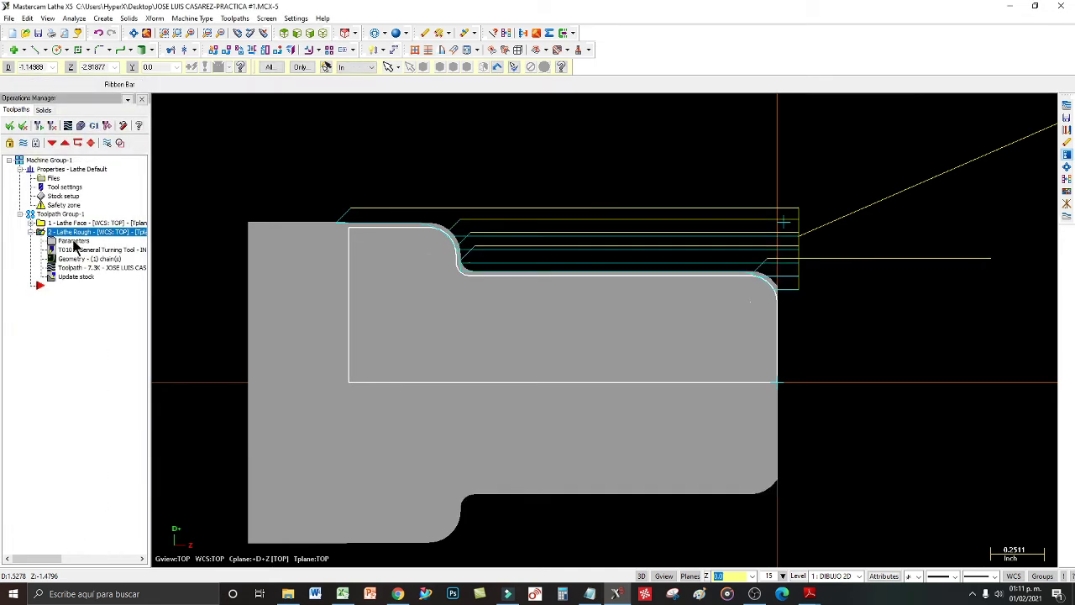
# - Review the entry and exit vector angles and lengths in the Lathe Rough operation's Lead In/Out settings, and accept the parameters
pyautogui.click(73, 241)
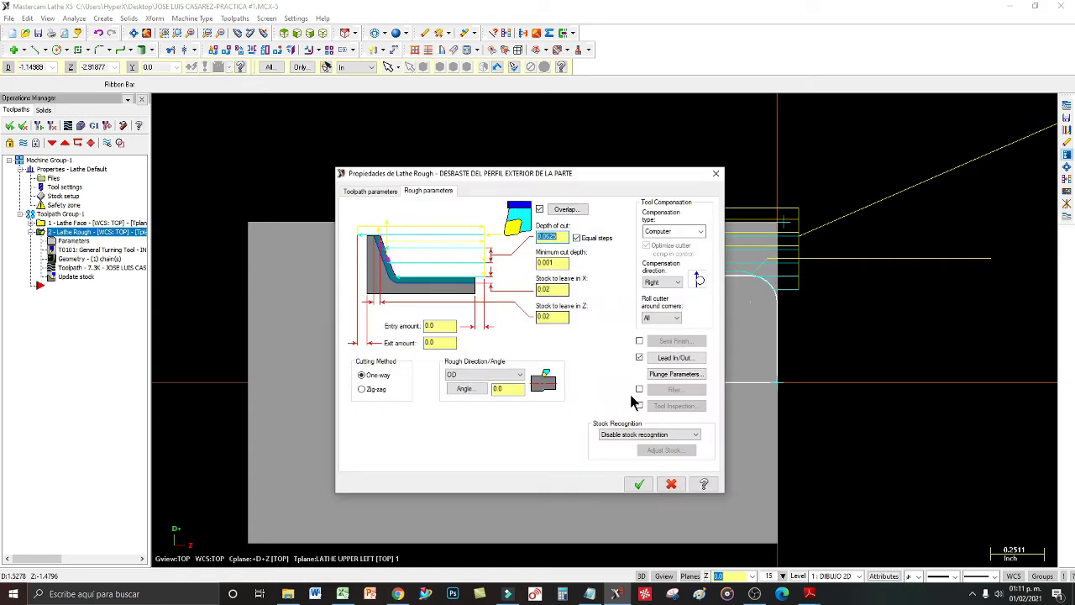
pyautogui.click(677, 358)
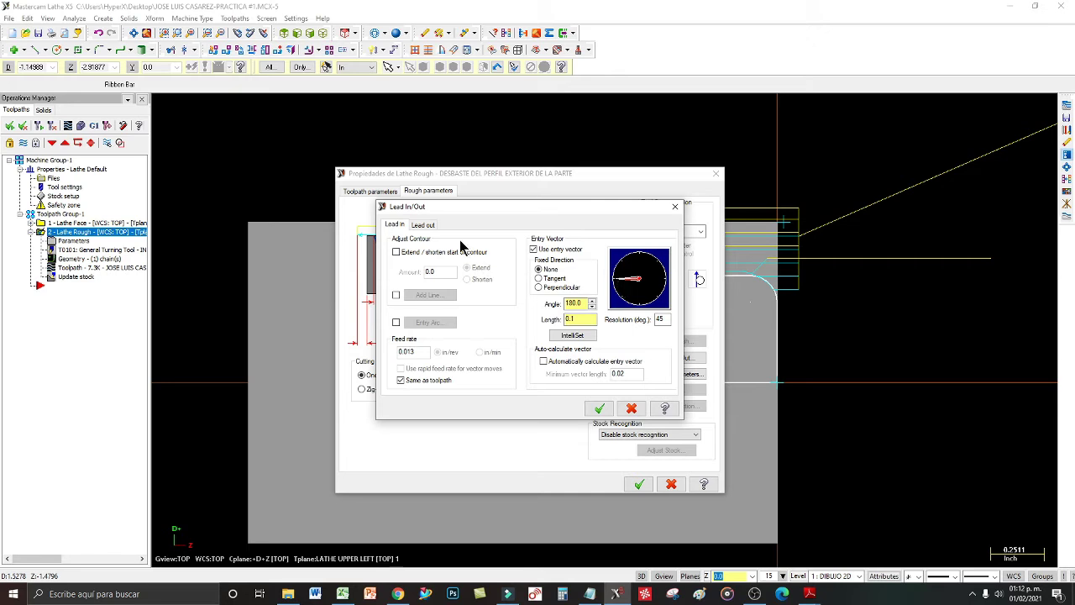
pyautogui.click(425, 226)
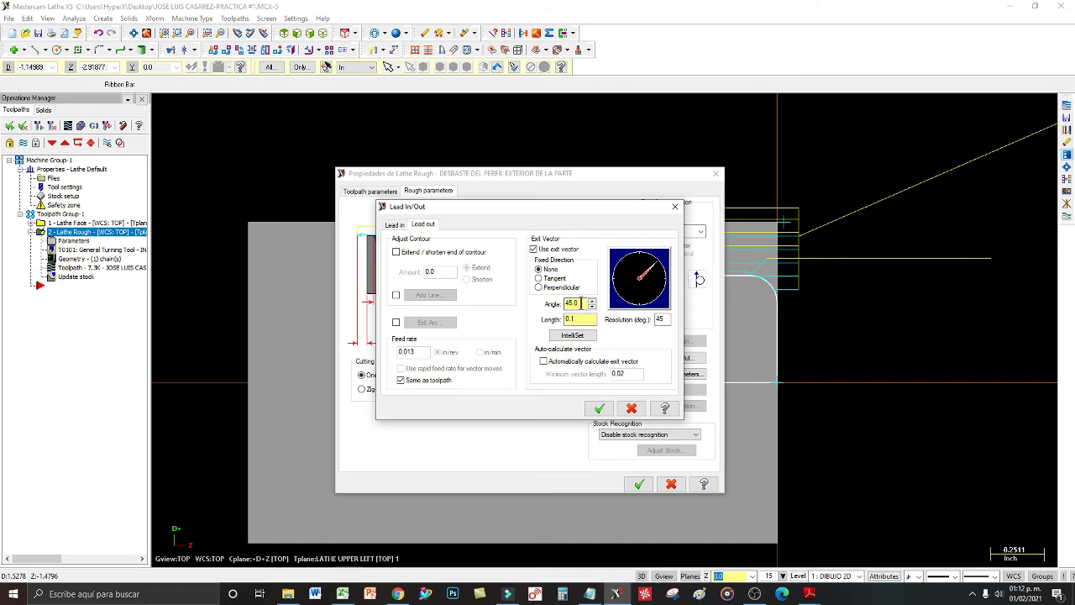
pyautogui.moveTo(580, 303); pyautogui.dragTo(561, 307)
pyautogui.moveTo(591, 319); pyautogui.dragTo(569, 321)
pyautogui.click(393, 227)
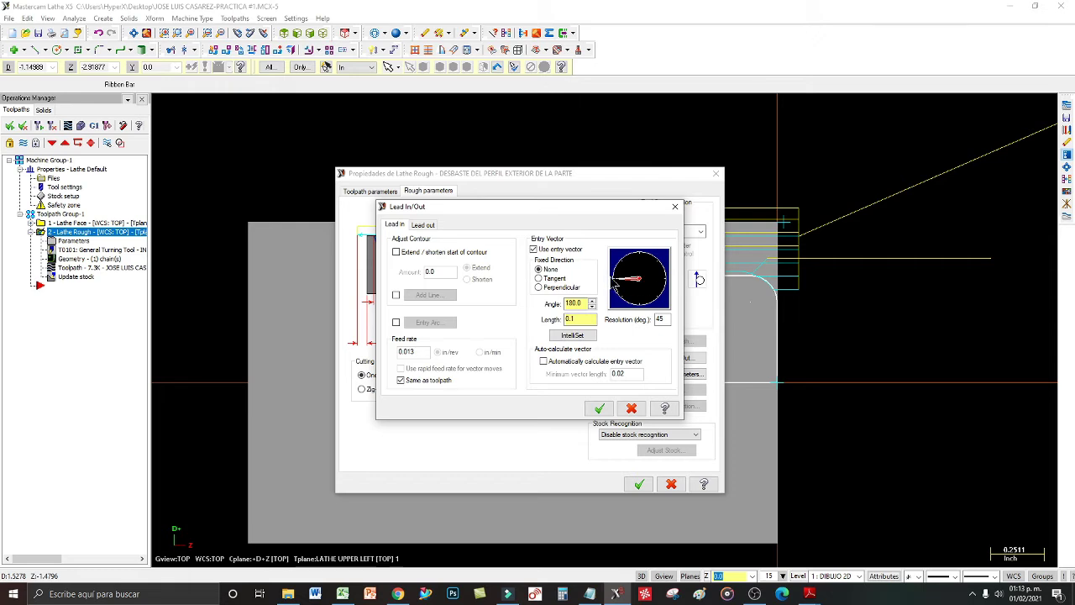
pyautogui.click(576, 319)
pyautogui.click(598, 409)
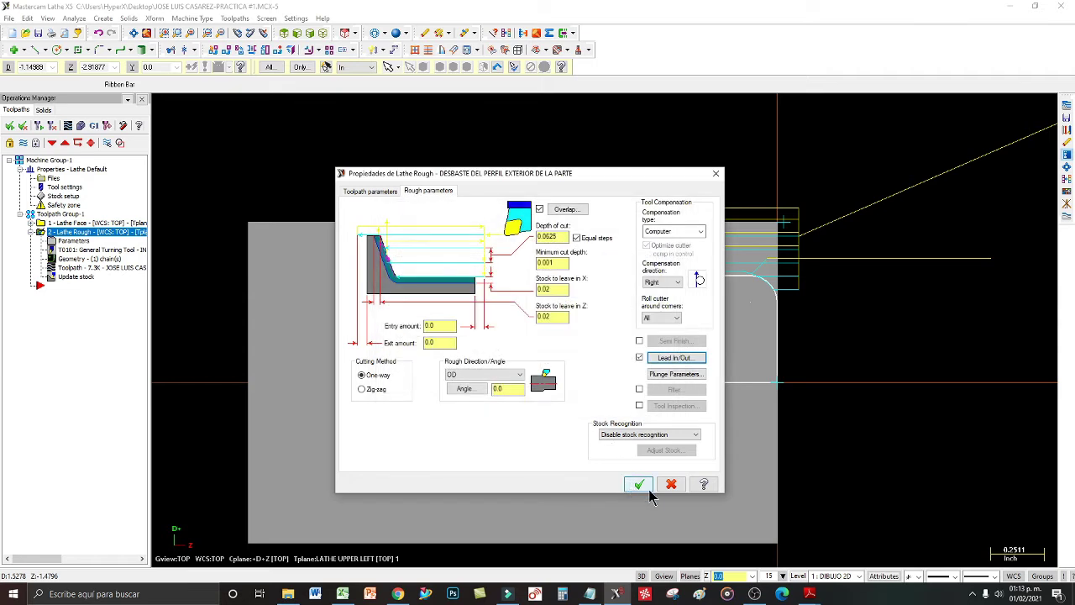
pyautogui.click(643, 487)
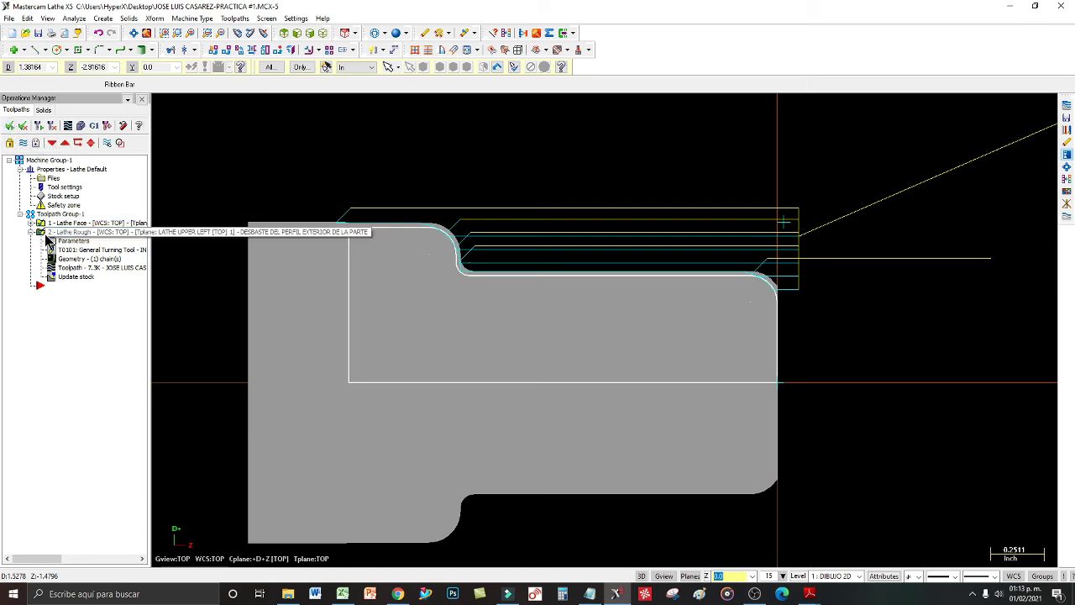
# - Backplot the Lathe Face and Lathe Rough operations together, stepping through the facing approach, cut and retract
pyautogui.click(46, 235)
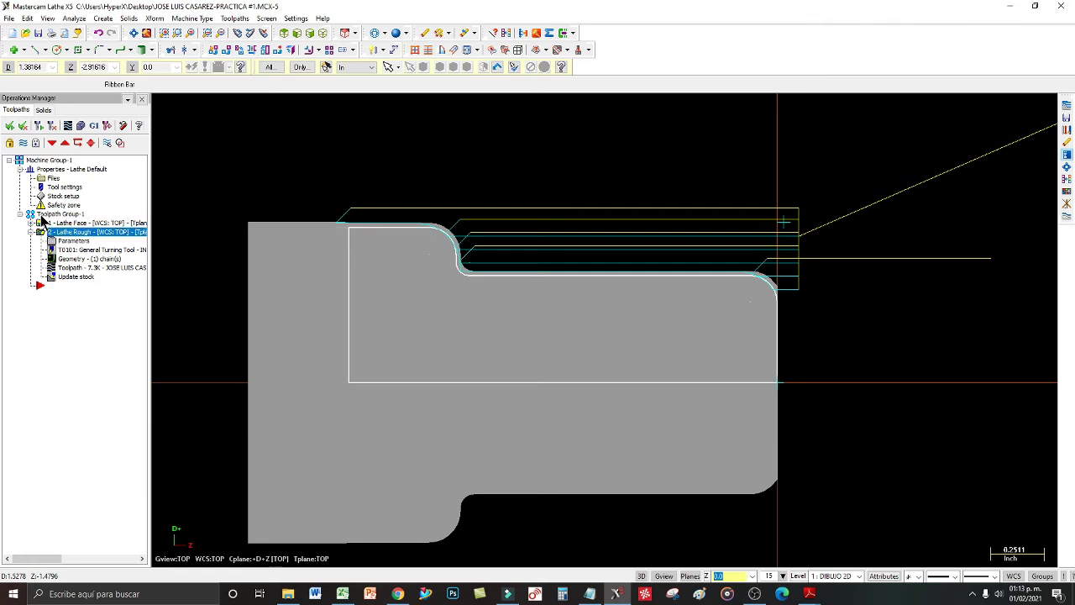
pyautogui.click(68, 126)
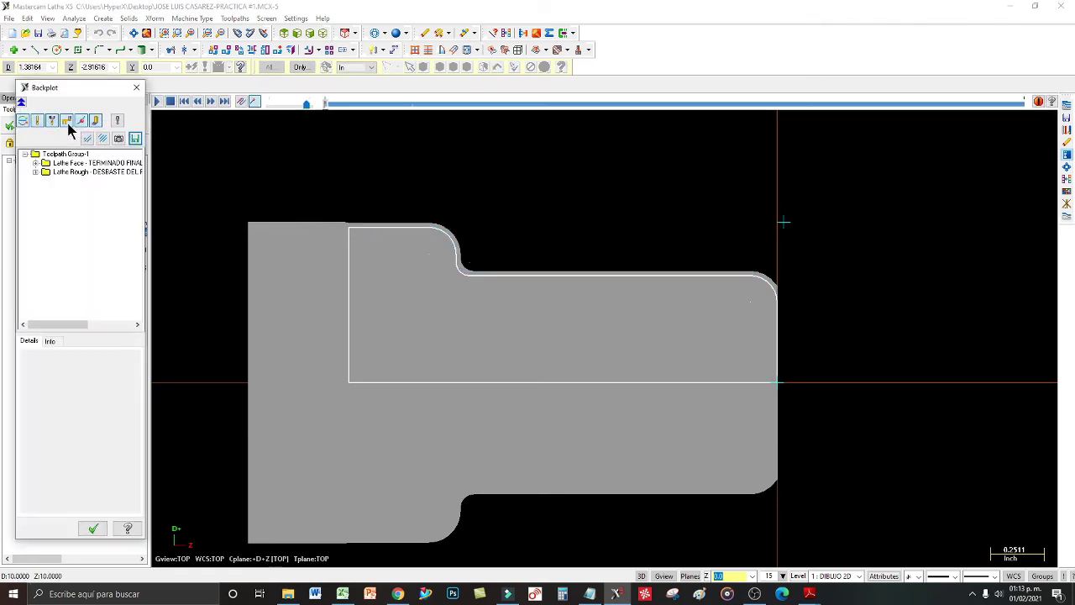
pyautogui.press('s')
pyautogui.press('s')
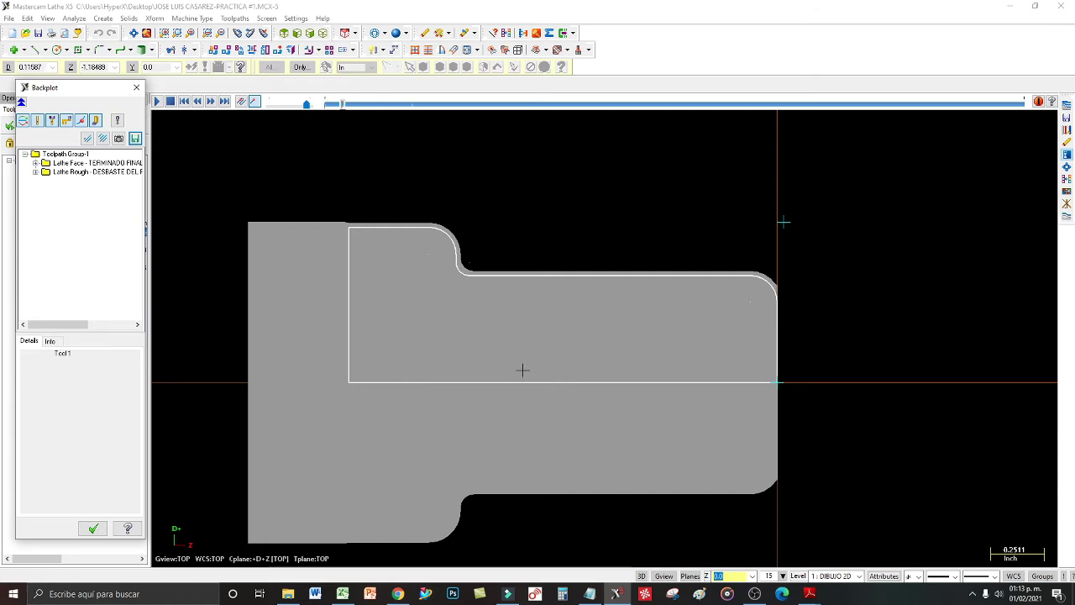
pyautogui.scroll(-1, 435, 352)
pyautogui.scroll(-1, 383, 335)
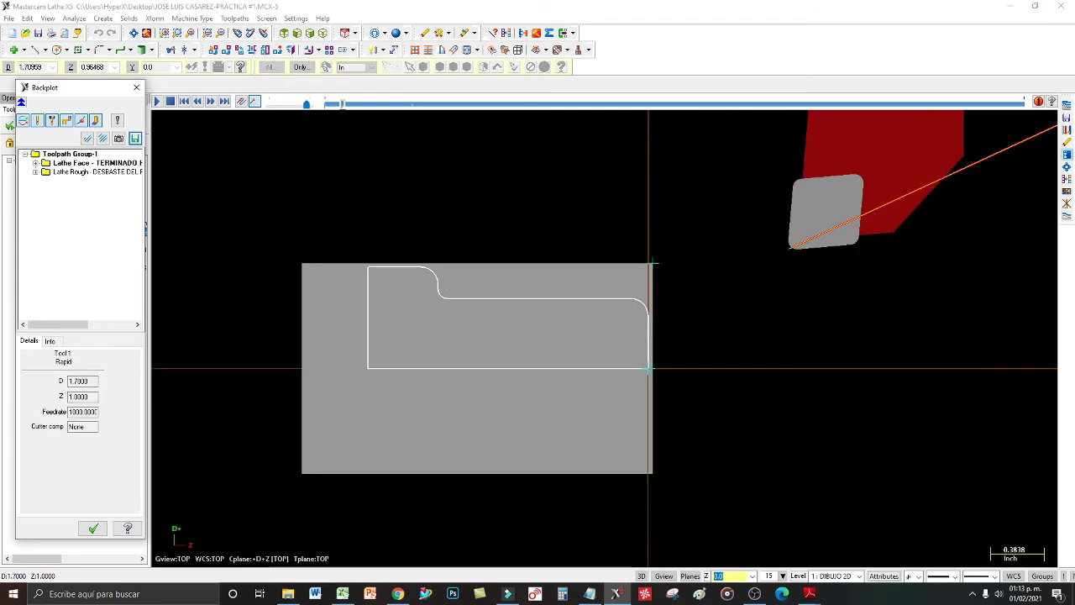
pyautogui.press('s')
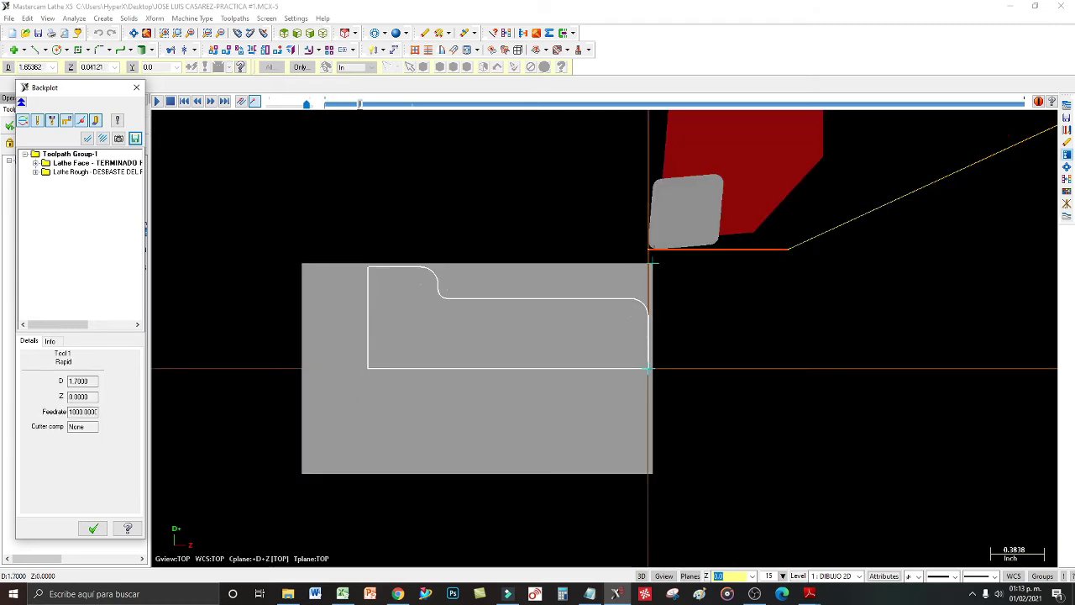
pyautogui.press('s')
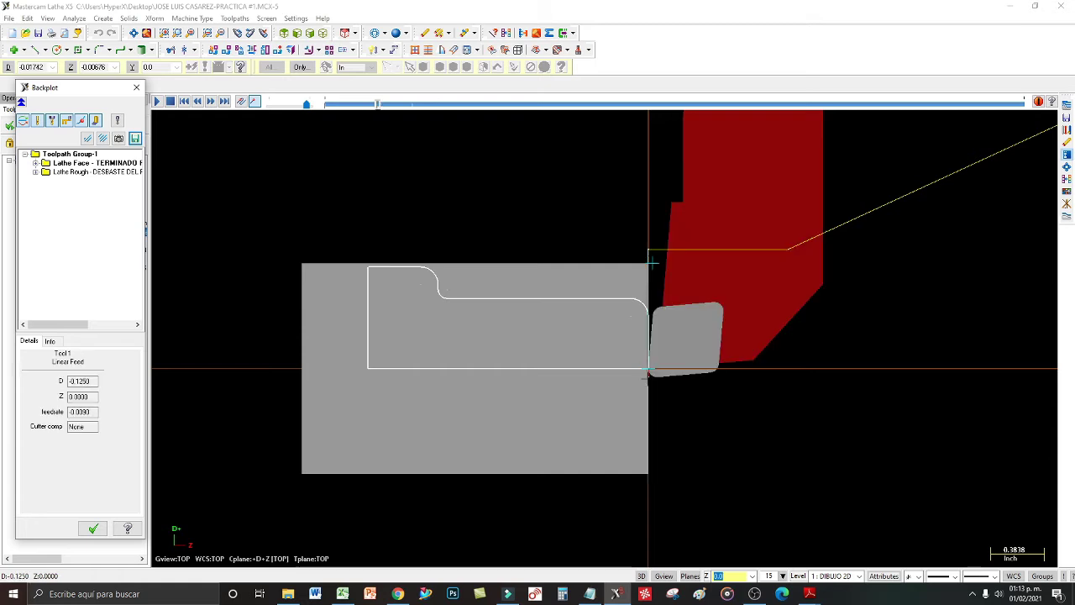
pyautogui.press('s')
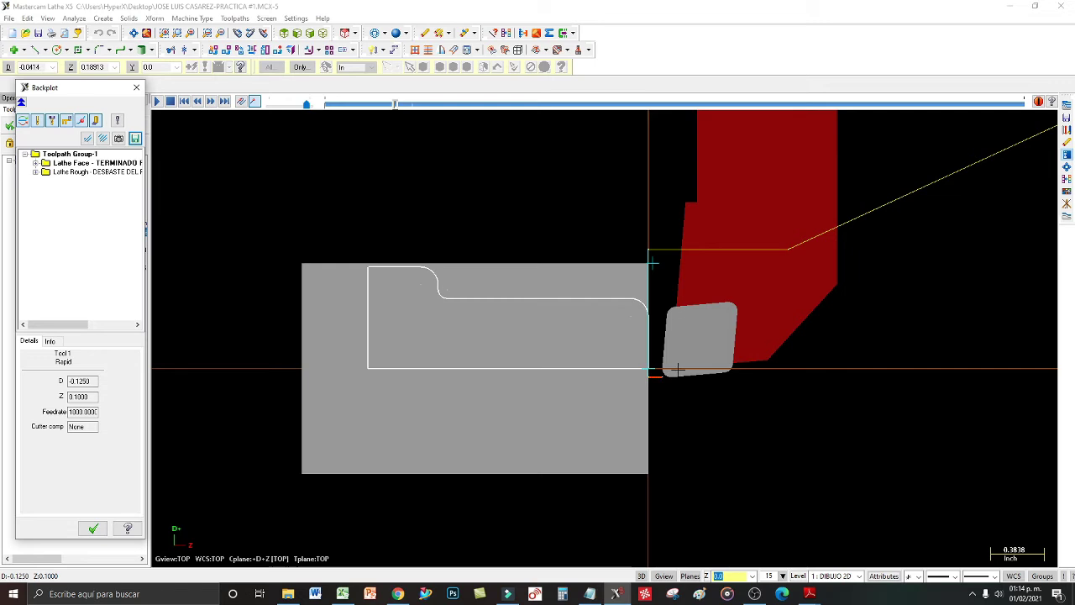
# - Step back and forth over the rapid move from facing to roughing, continue through the roughing passes, and close the backplot
pyautogui.moveTo(95, 90); pyautogui.dragTo(243, 196)
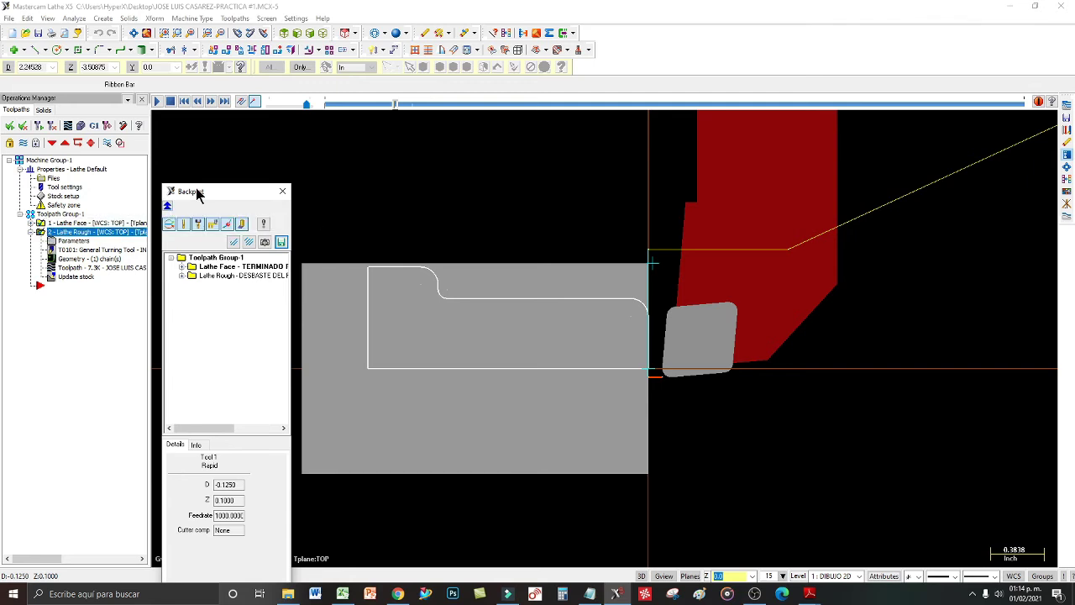
pyautogui.moveTo(216, 191); pyautogui.dragTo(71, 75)
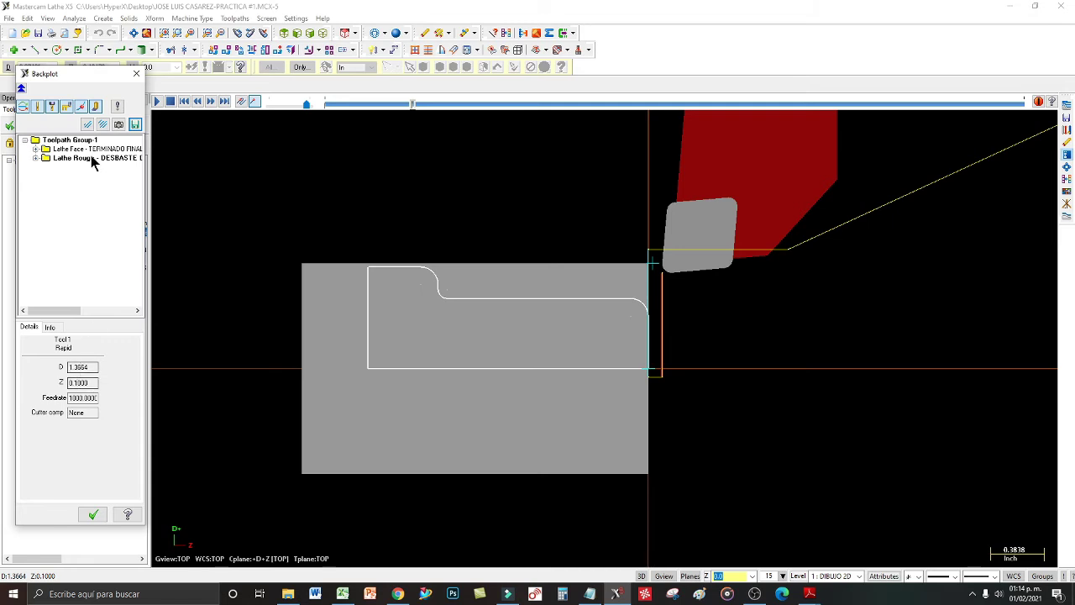
pyautogui.press('b')
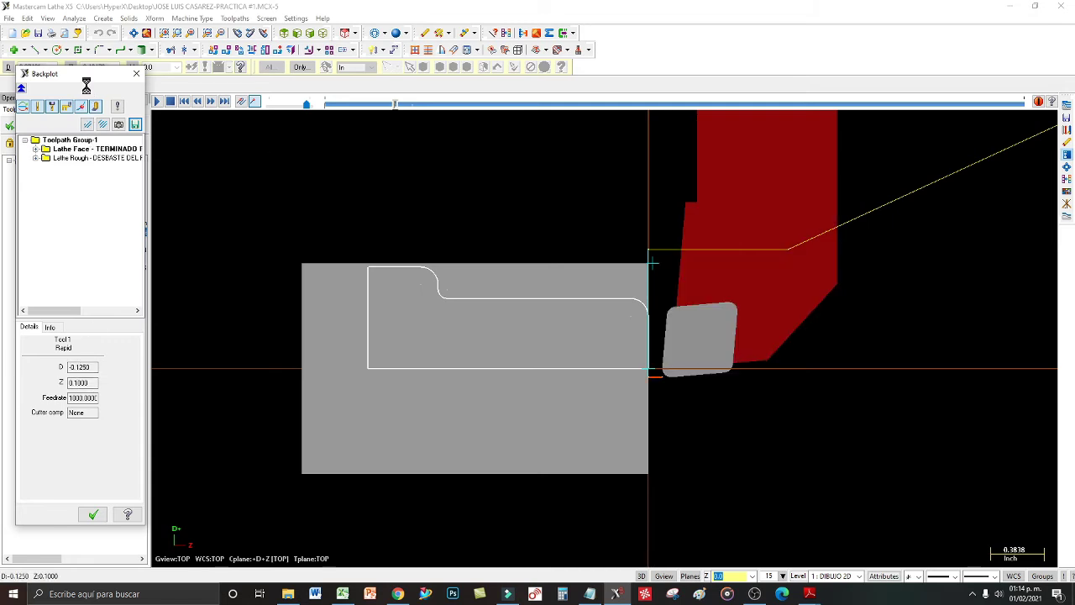
pyautogui.press('s')
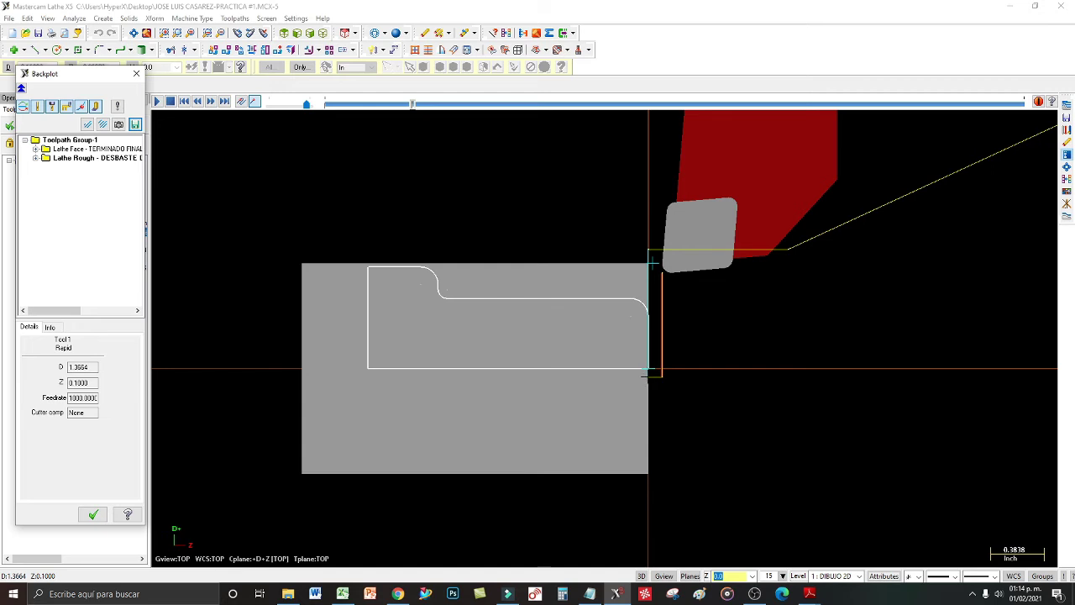
pyautogui.press('b')
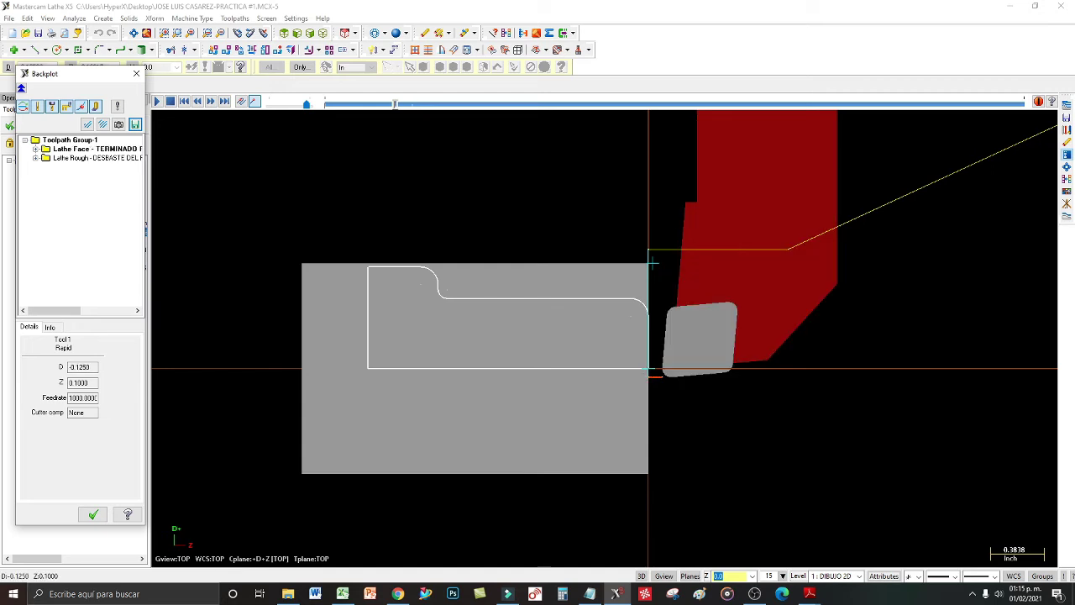
pyautogui.press('s')
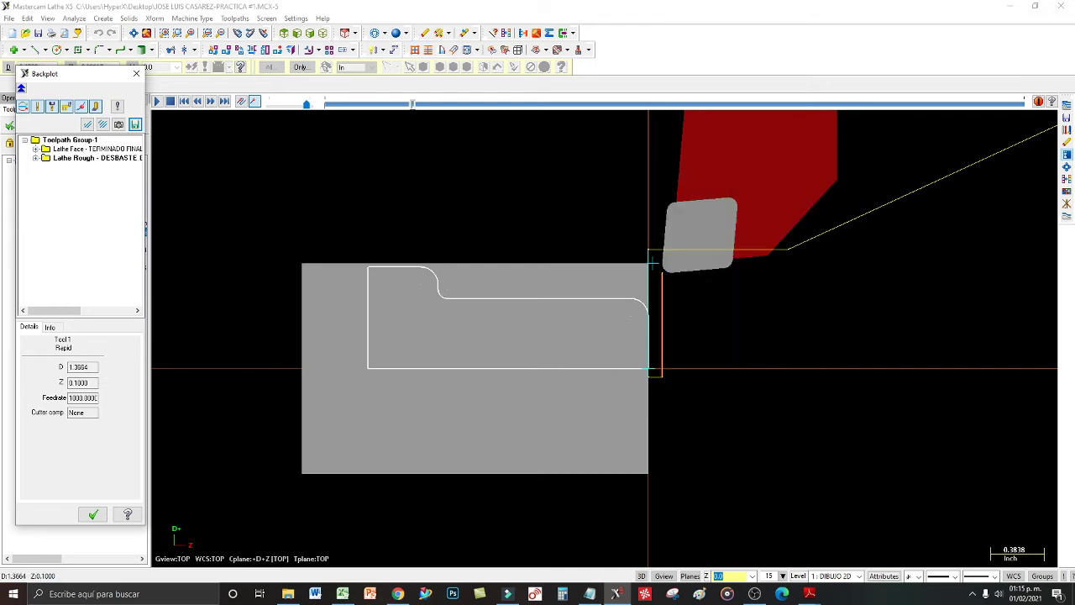
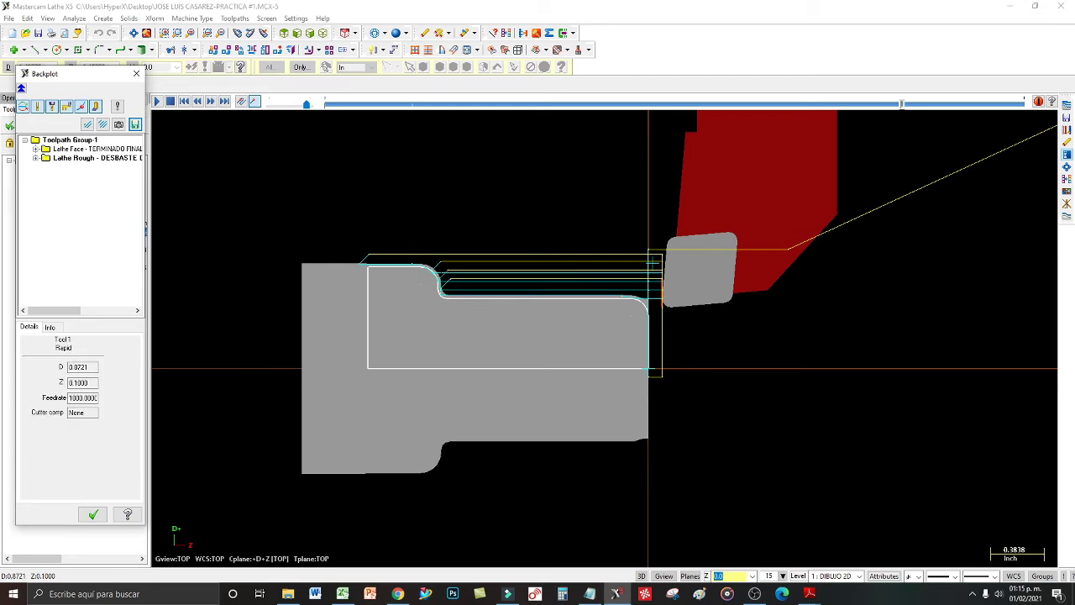
pyautogui.click(92, 515)
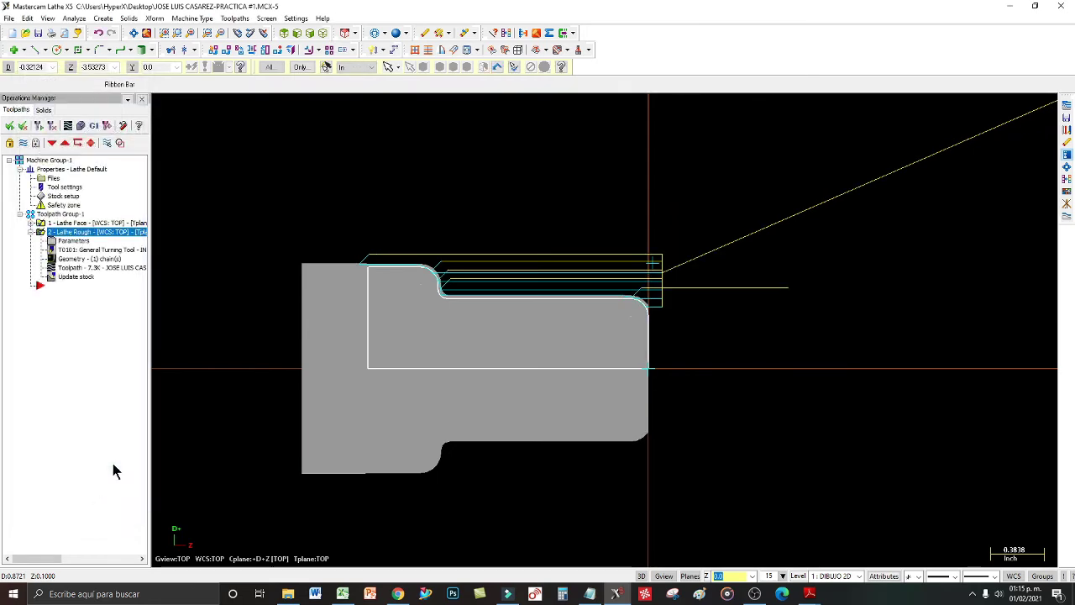
# - Set the lead-out exit vector angle of the Lathe Rough operation to 90 degrees and accept the parameters
pyautogui.click(77, 240)
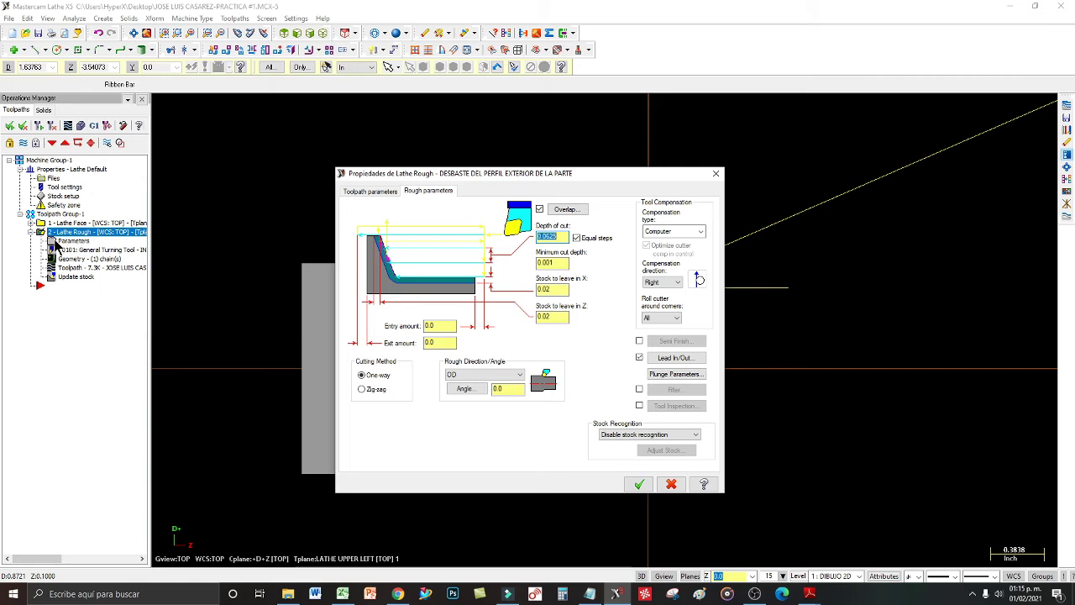
pyautogui.click(682, 359)
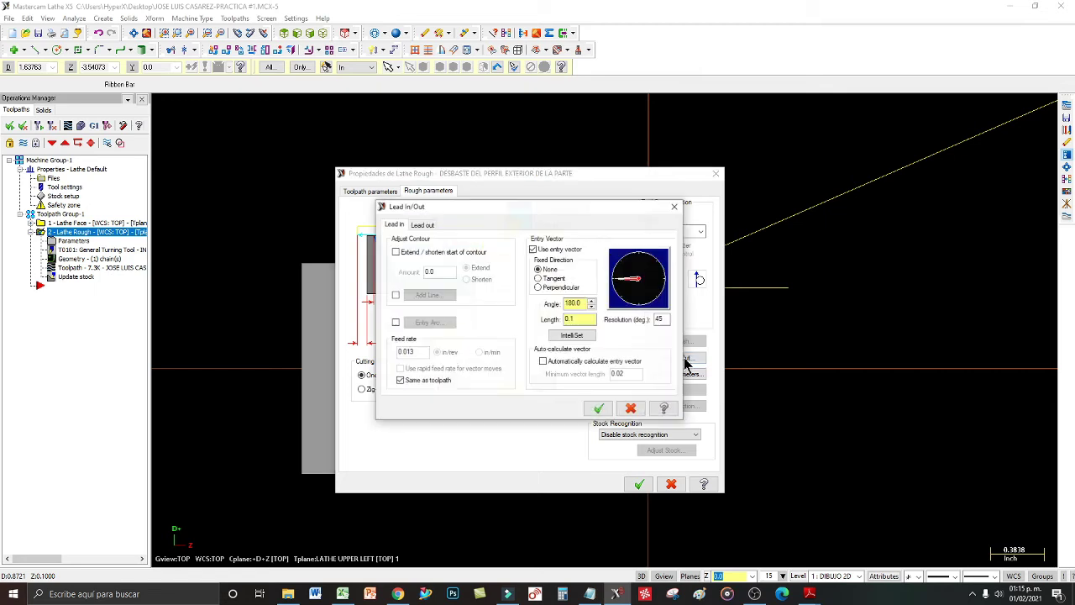
pyautogui.click(425, 227)
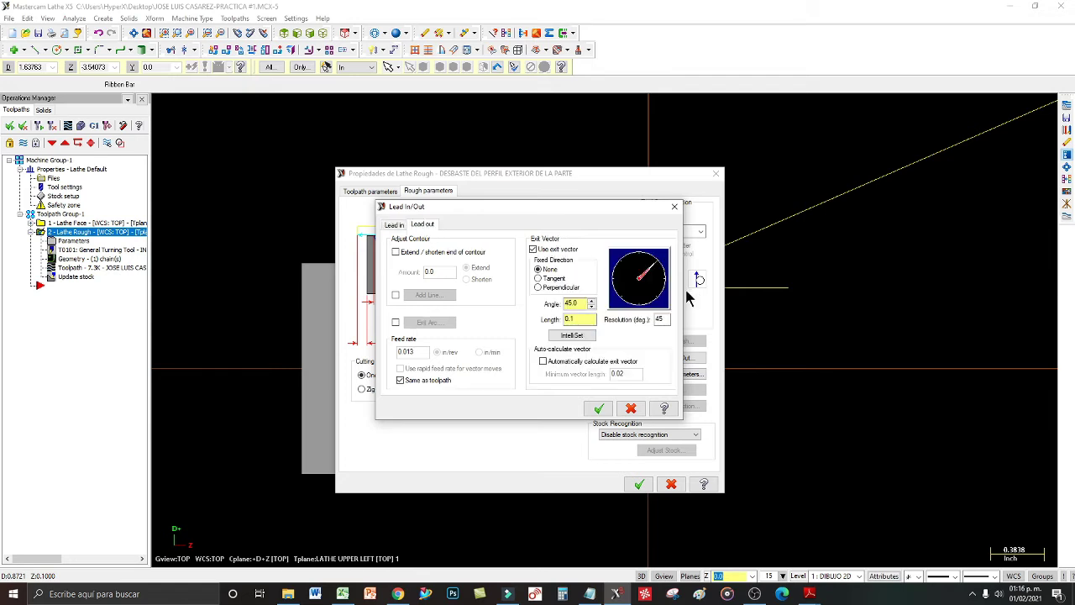
pyautogui.click(638, 263)
pyautogui.click(656, 260)
pyautogui.click(640, 261)
pyautogui.moveTo(579, 321); pyautogui.dragTo(550, 326)
pyautogui.moveTo(579, 303); pyautogui.dragTo(543, 306)
pyautogui.click(653, 263)
pyautogui.click(639, 265)
pyautogui.moveTo(581, 319); pyautogui.dragTo(552, 320)
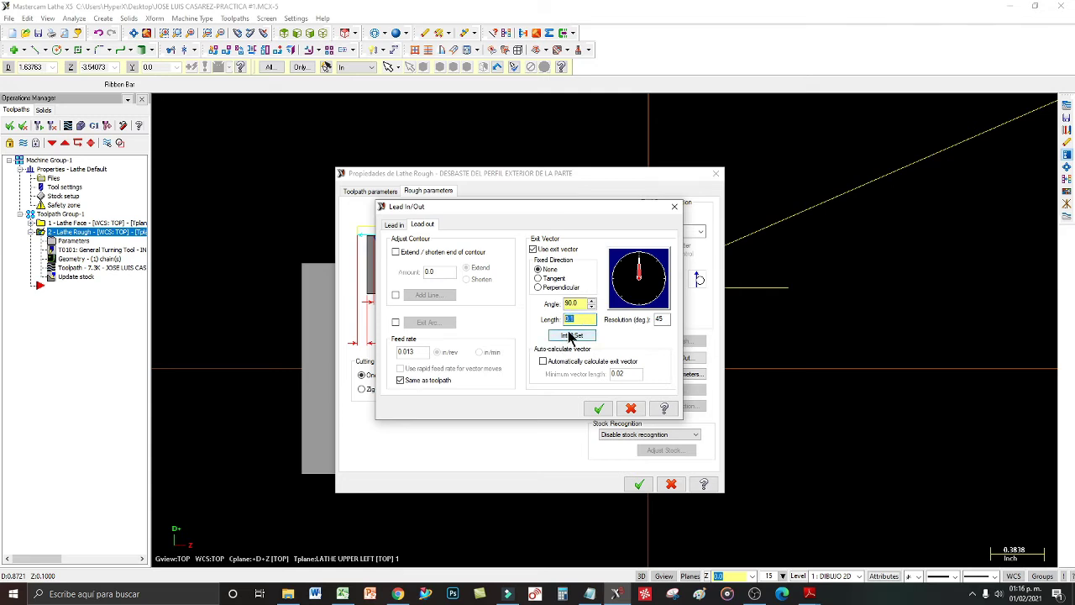
pyautogui.click(601, 410)
pyautogui.click(638, 486)
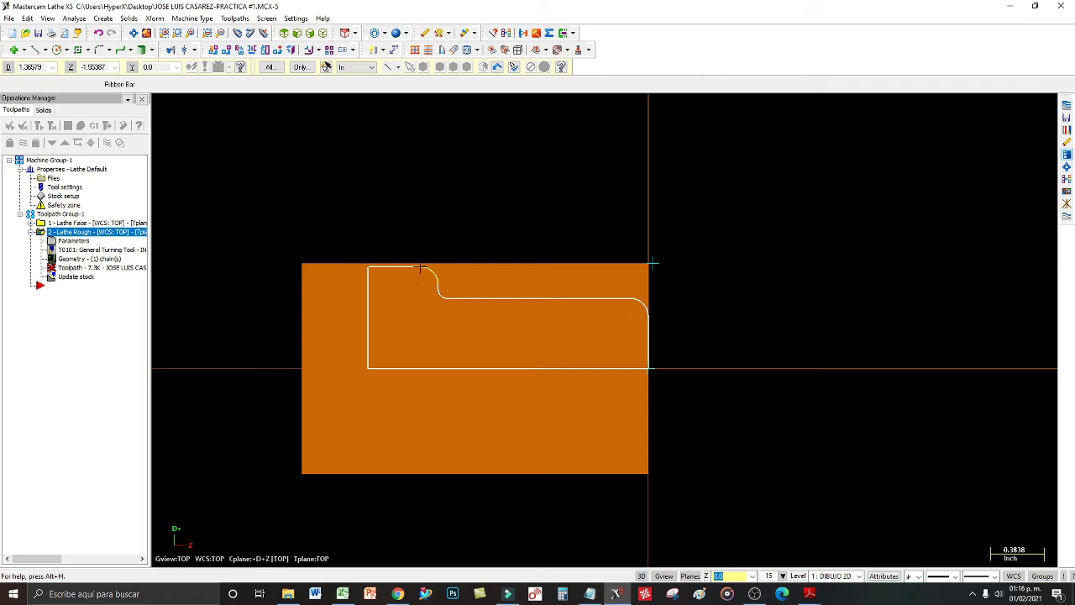
# - Regenerate the Lathe Rough operation with the new lead-out angle
pyautogui.click(44, 234)
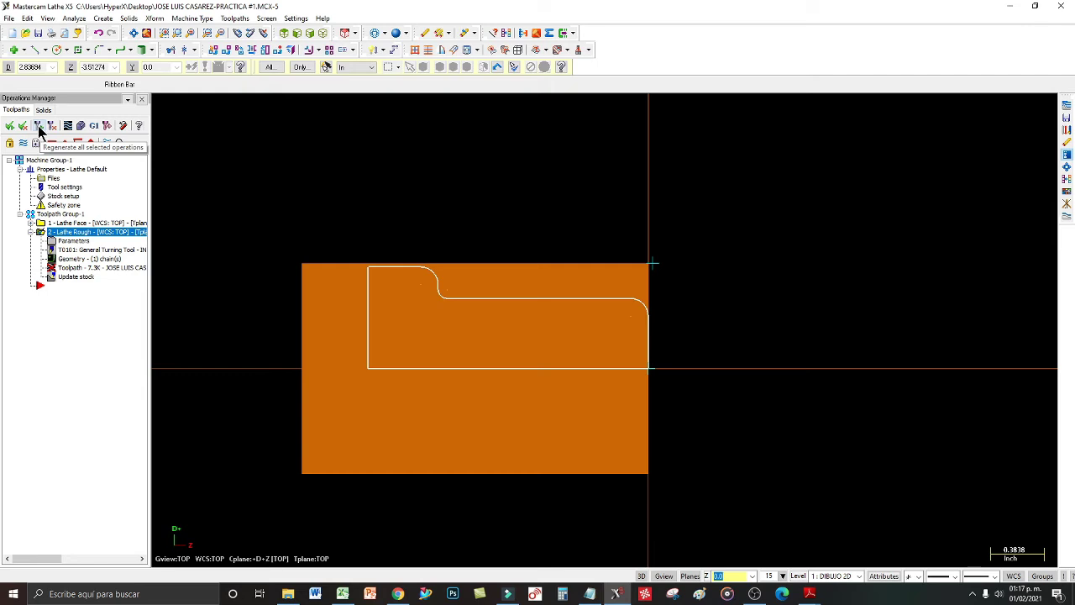
pyautogui.click(38, 127)
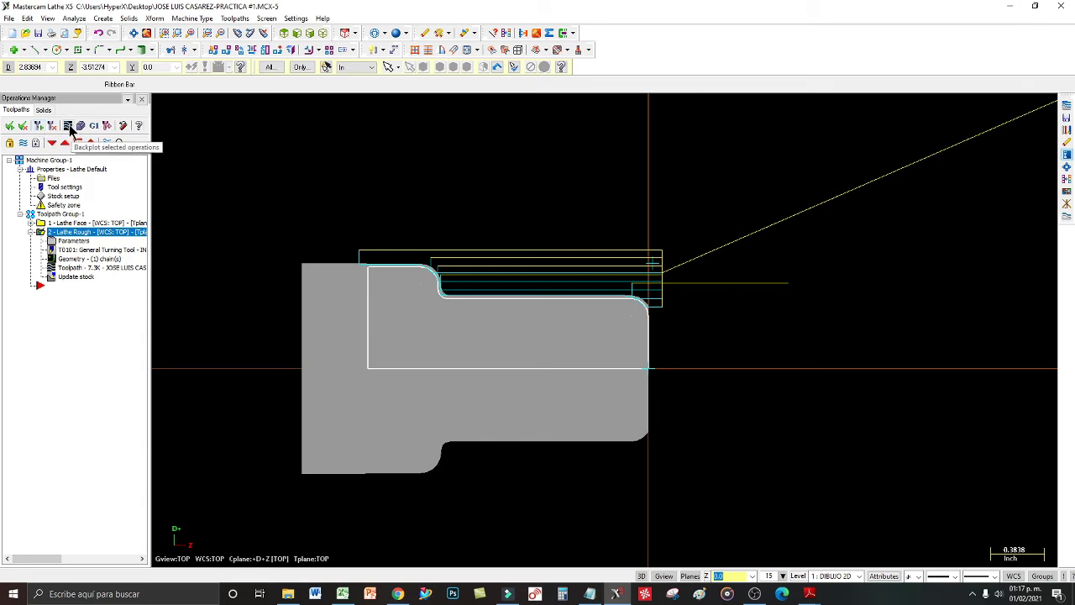
# - Backplot the Lathe Rough operation, stepping through the rapid approach, the first roughing pass and its perpendicular exit move
pyautogui.click(69, 125)
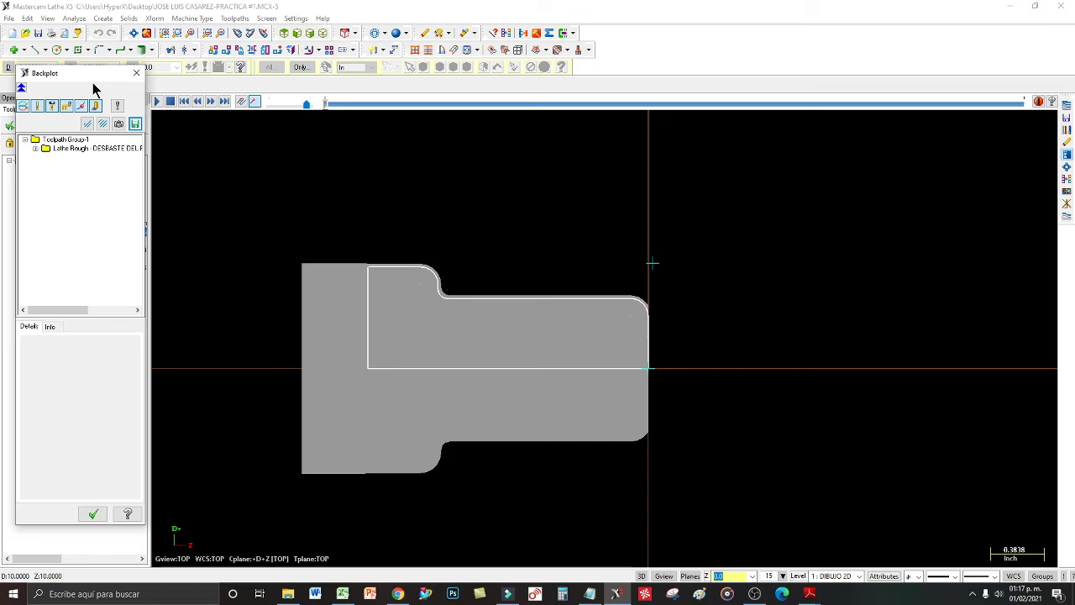
pyautogui.press('s')
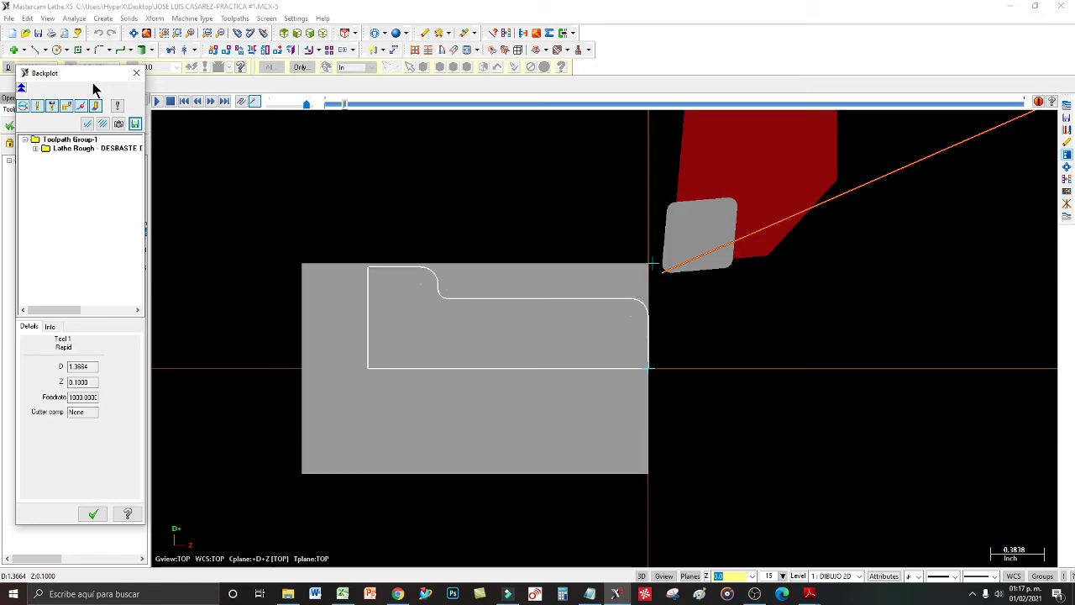
pyautogui.press('s')
pyautogui.press('s')
pyautogui.press('s')
pyautogui.press('s')
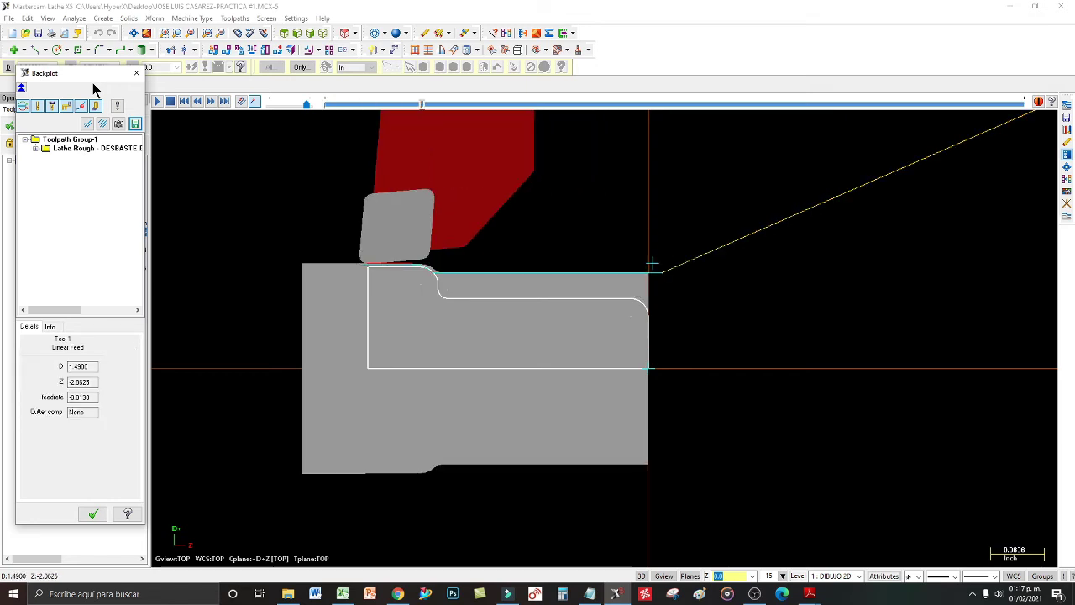
pyautogui.press('s')
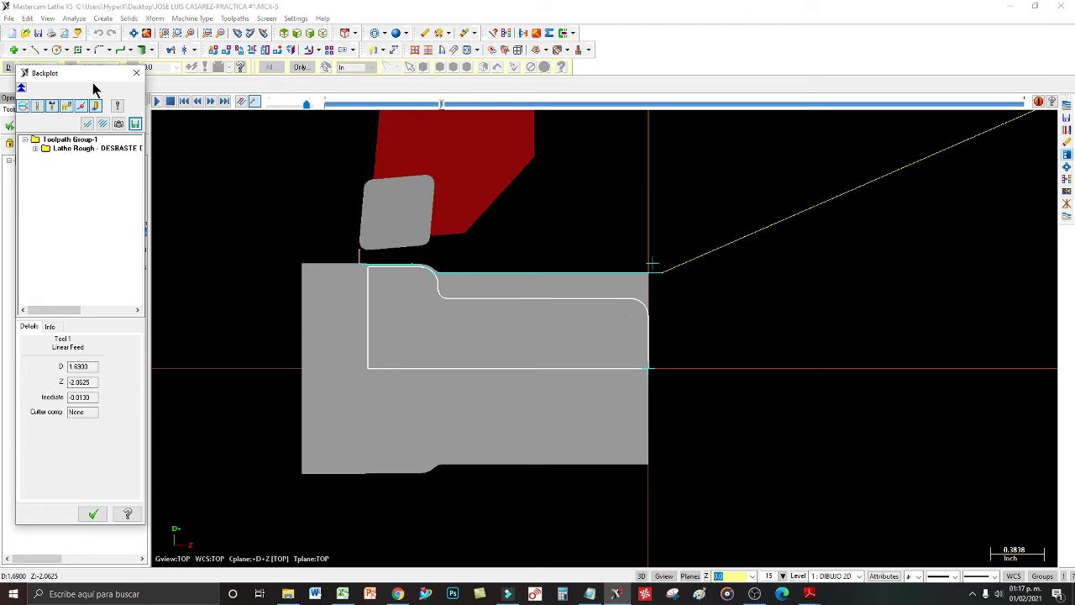
# - Continue stepping through the remaining roughing passes, checking each cut, exit move and rapid return
pyautogui.press('s')
pyautogui.press('s')
pyautogui.press('s')
pyautogui.press('s')
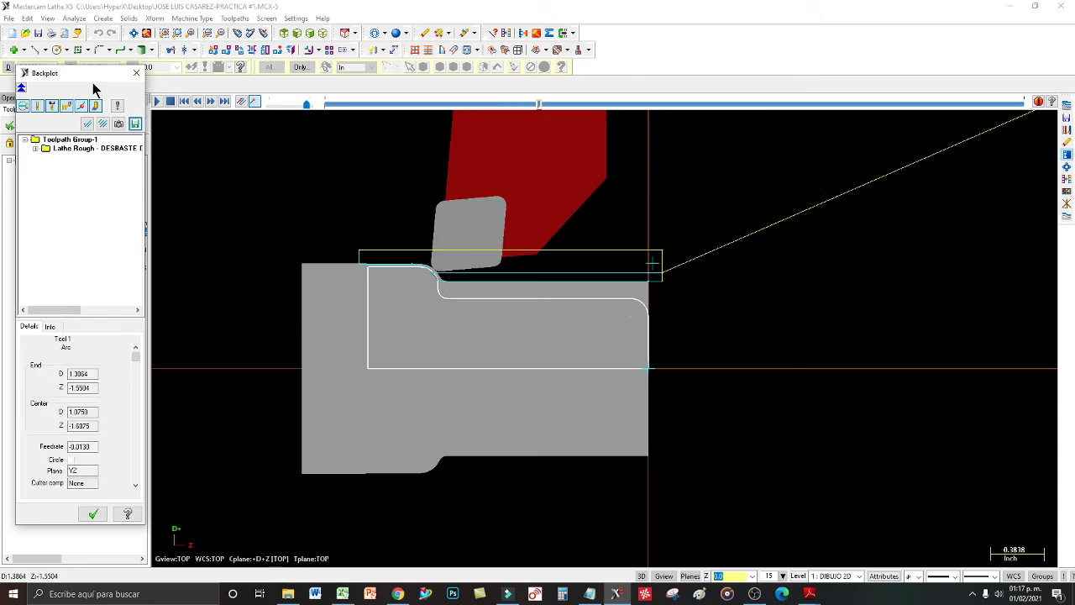
pyautogui.press('s')
pyautogui.press('s')
pyautogui.press('s')
pyautogui.press('s')
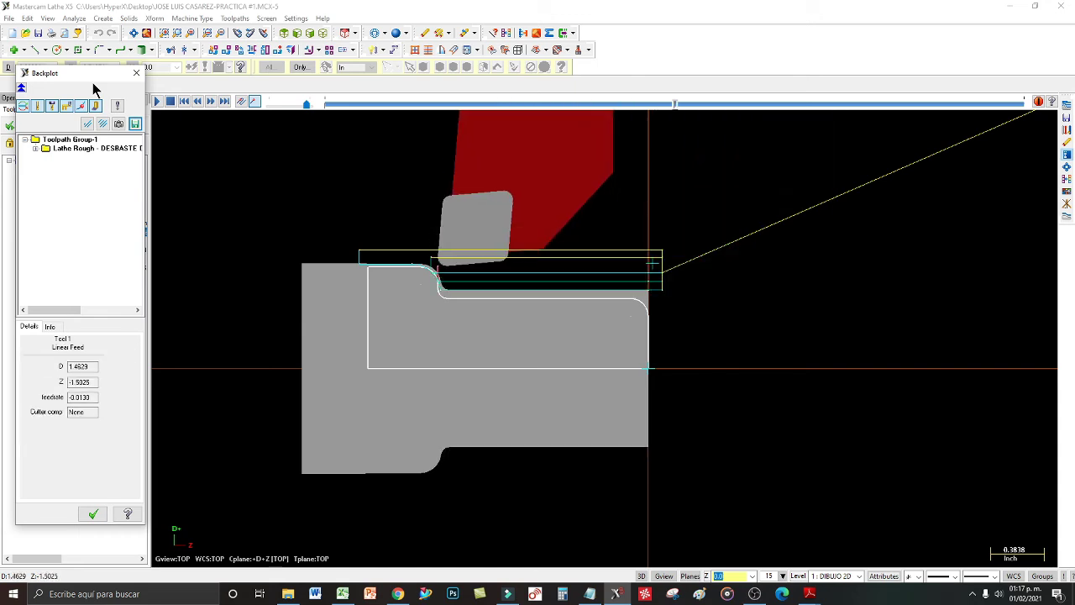
pyautogui.press('s')
pyautogui.press('s')
pyautogui.press('s')
pyautogui.press('s')
pyautogui.press('s')
pyautogui.press('s')
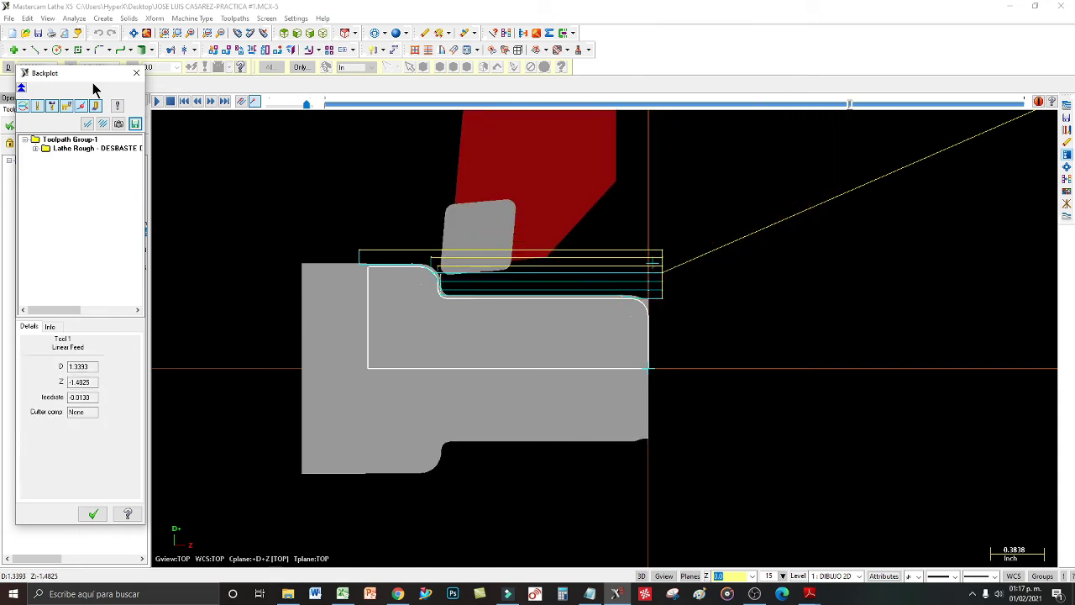
pyautogui.press('s')
pyautogui.press('s')
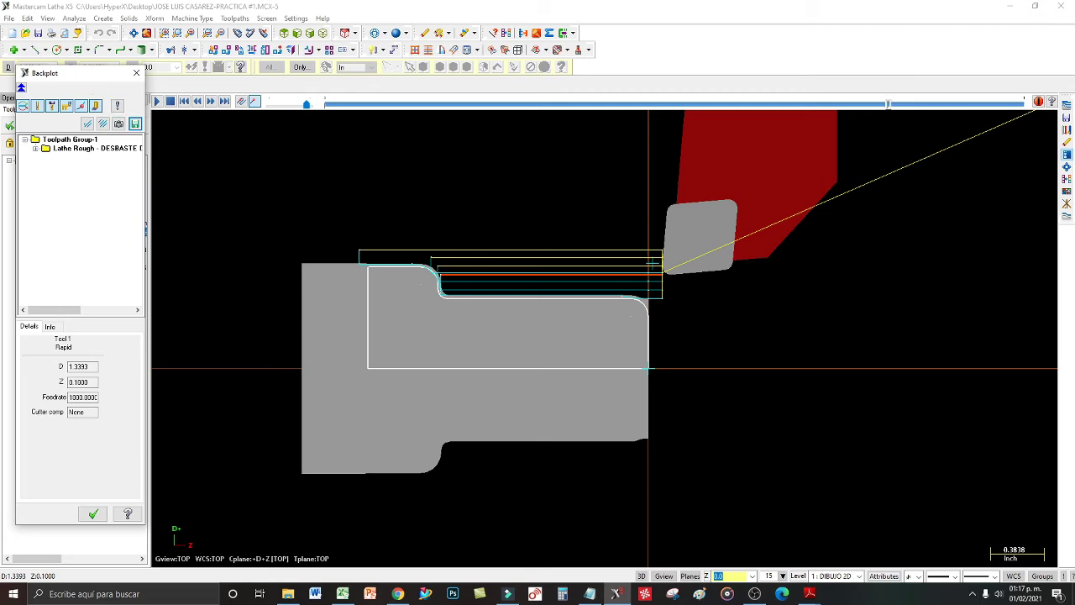
# - Jump to the end of the roughing backplot, inspect the final retract and the remaining profile stock, and close the backplot
pyautogui.click(966, 104)
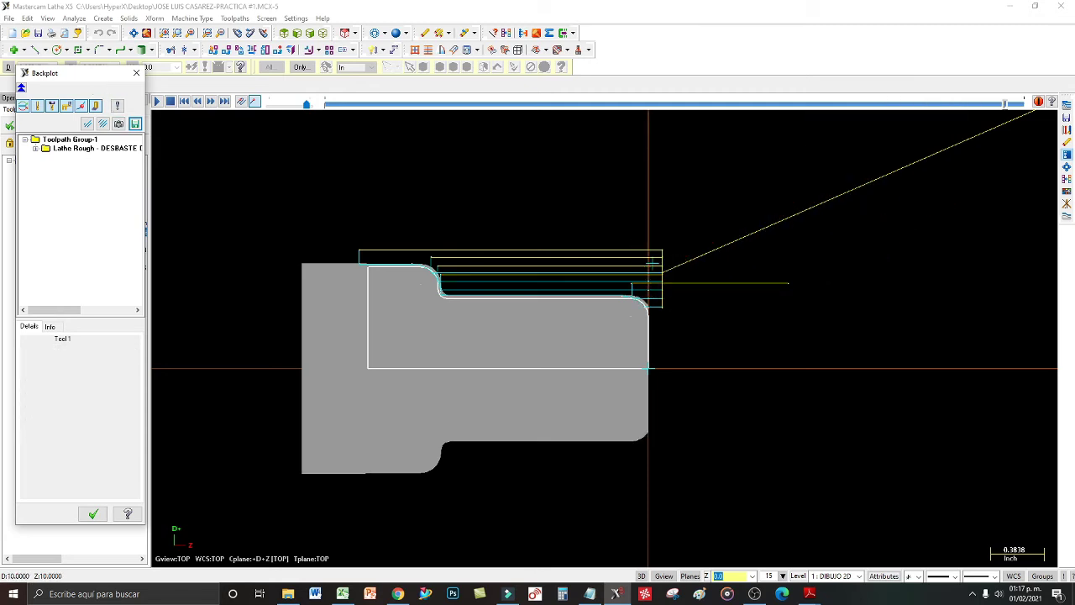
pyautogui.moveTo(1005, 104)
pyautogui.mouseDown()
pyautogui.moveTo(947, 105)
pyautogui.moveTo(985, 104)
pyautogui.mouseUp()
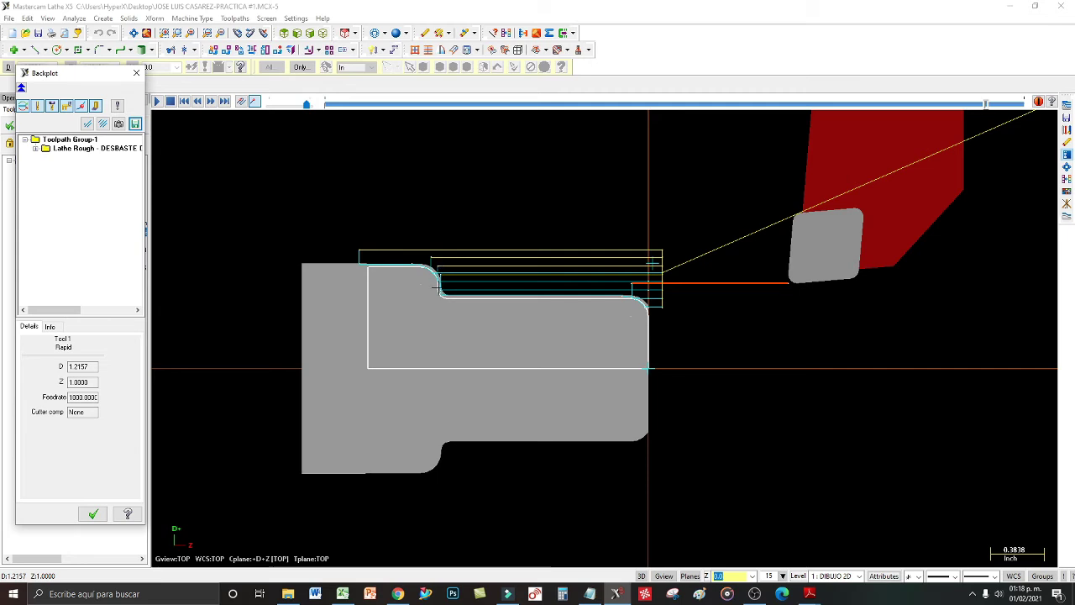
pyautogui.scroll(4, 437, 282)
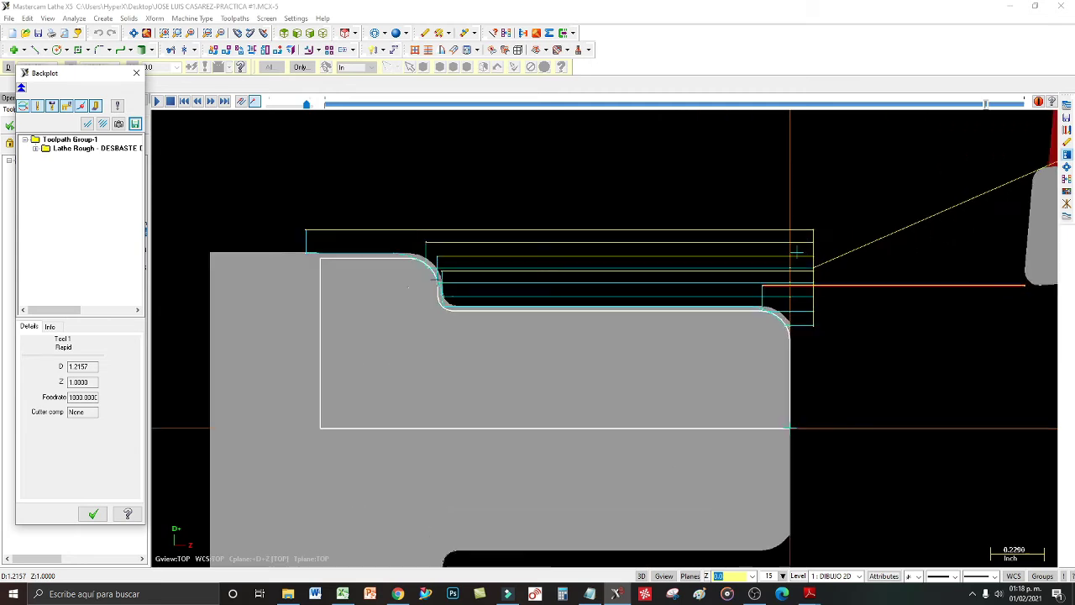
pyautogui.scroll(-3, 903, 244)
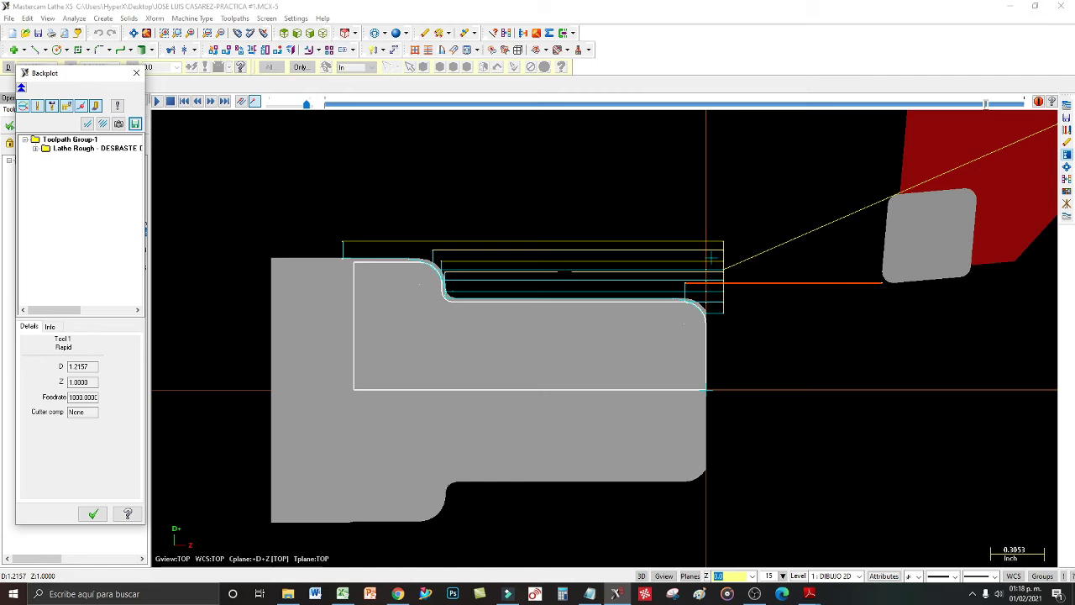
pyautogui.click(93, 513)
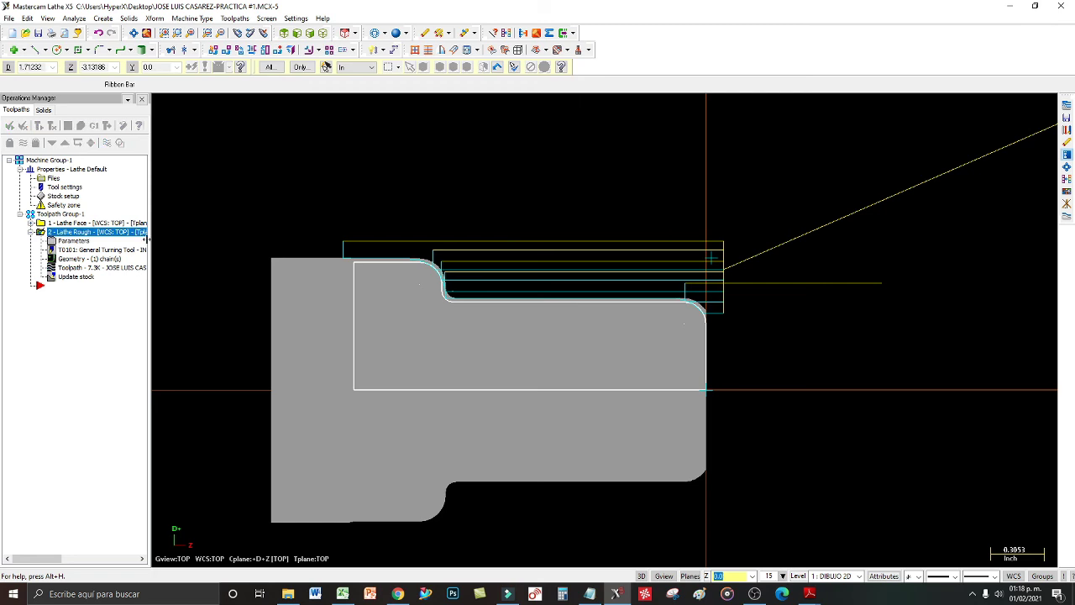
# - Backplot all operations in Toolpath Group-1 together through the final rapid move and close the backplot
pyautogui.click(59, 215)
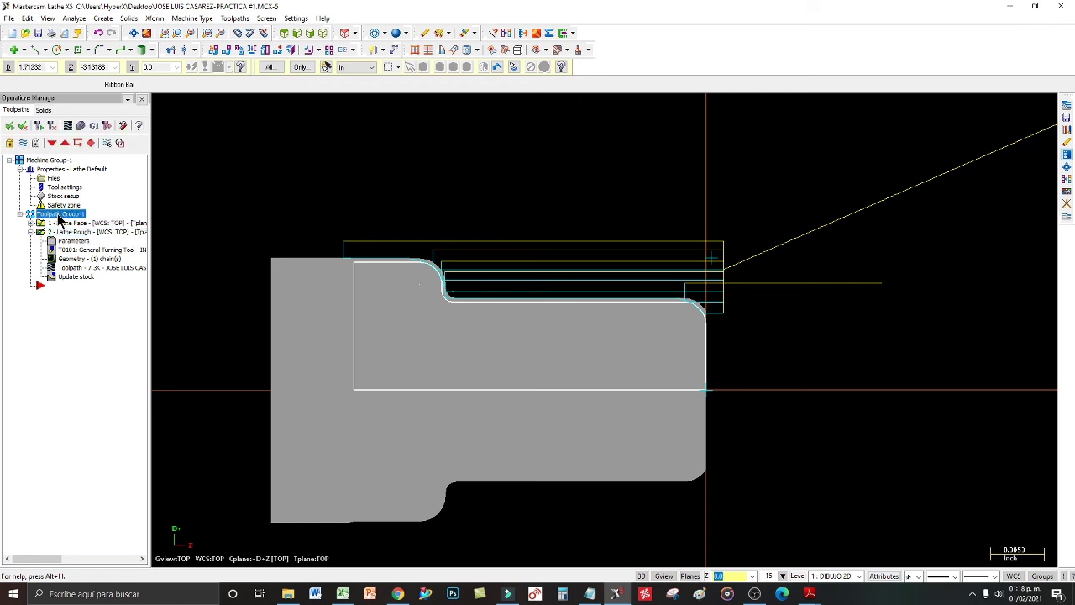
pyautogui.click(30, 232)
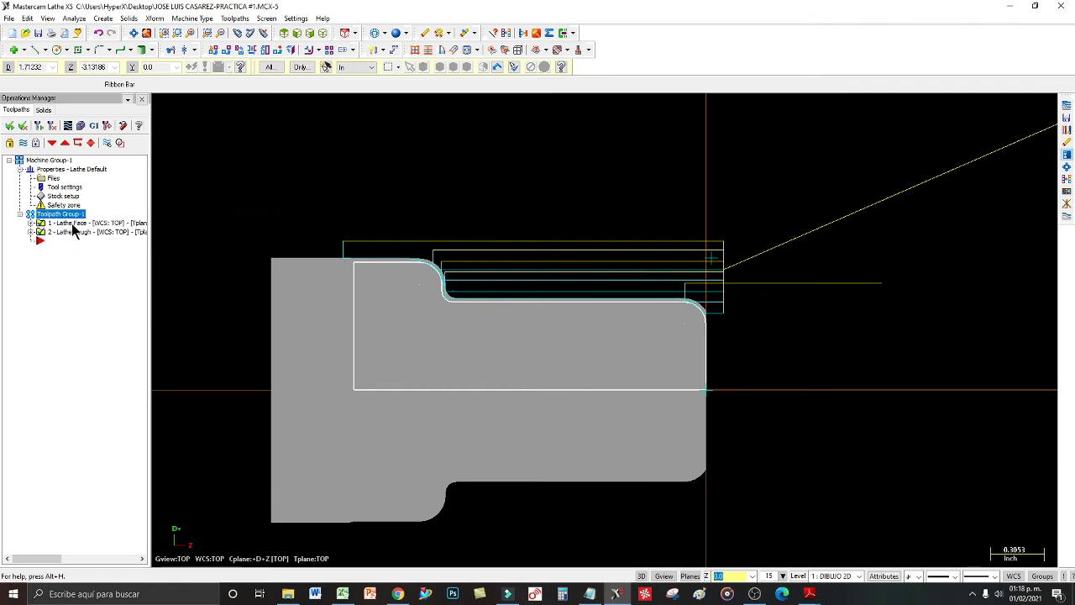
pyautogui.click(69, 126)
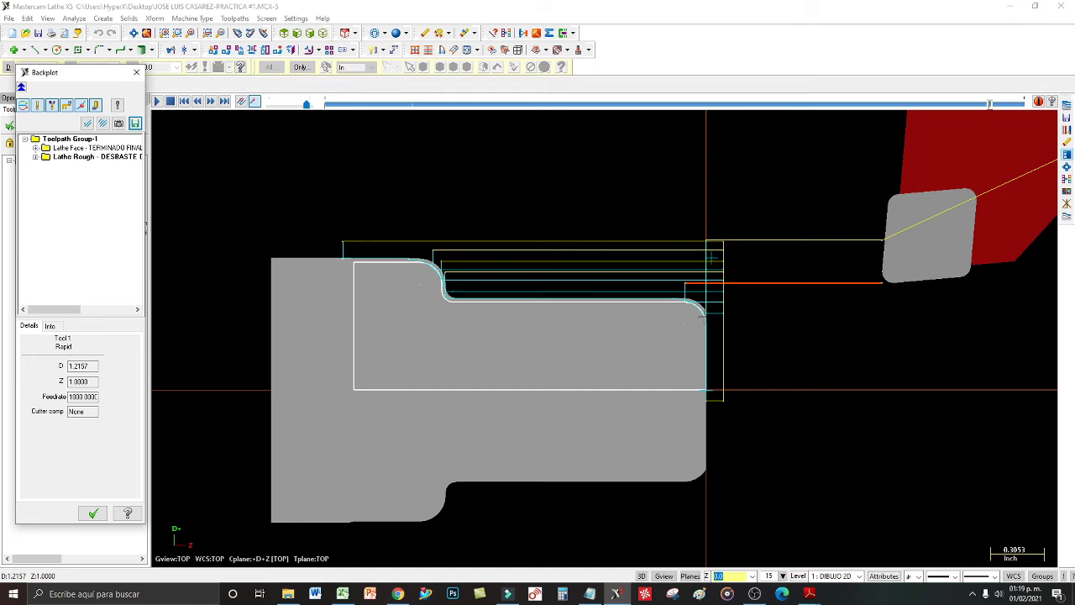
pyautogui.click(92, 515)
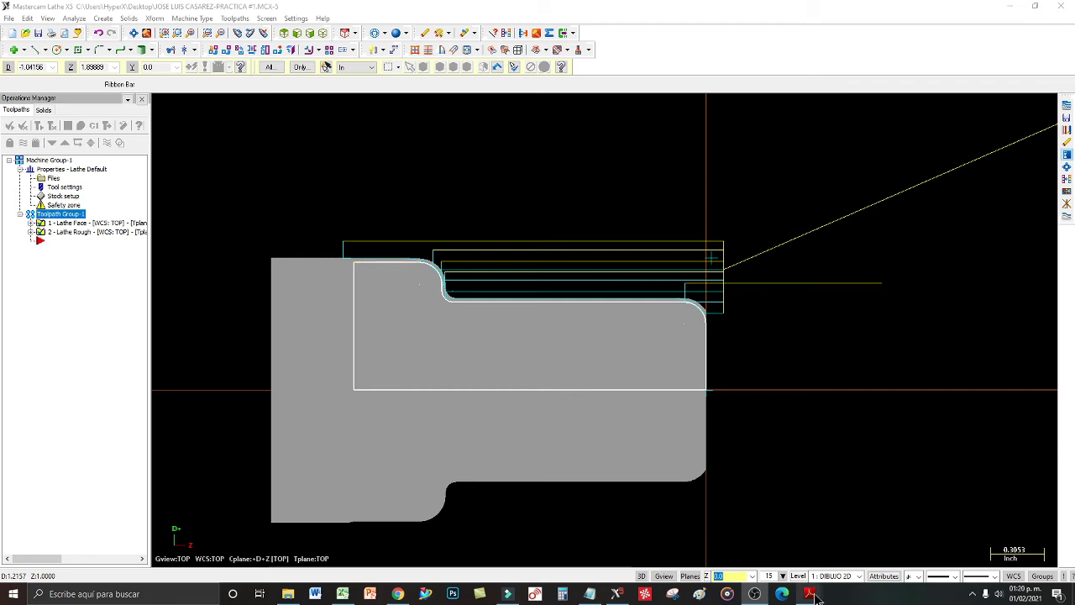
# - Switch to the stock material drawing in Adobe Reader, check the bar dimensions, and return to Mastercam
pyautogui.moveTo(809, 594)
pyautogui.click(952, 545)
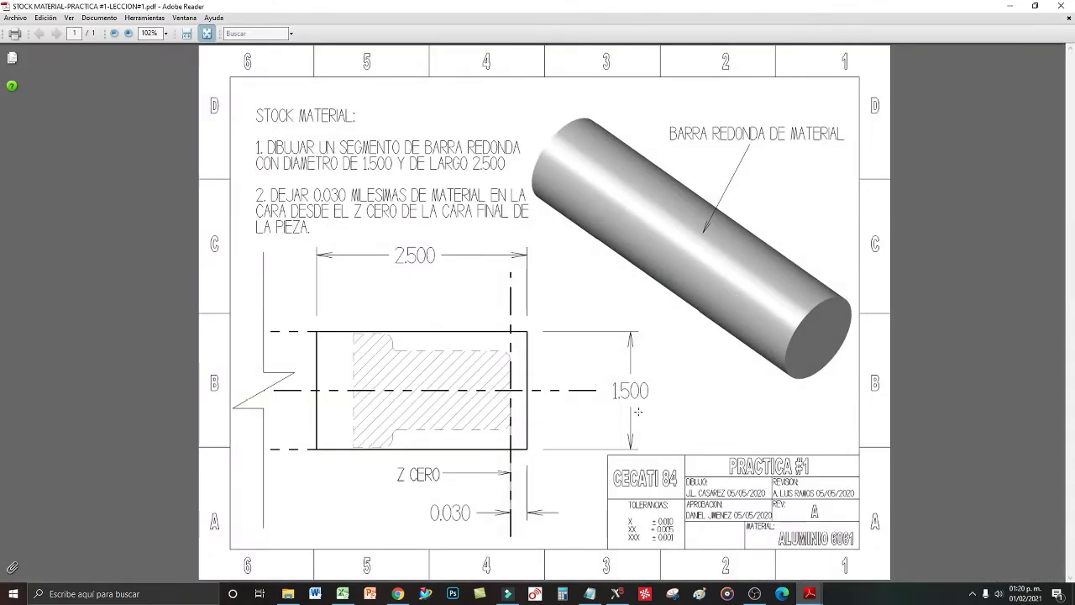
pyautogui.click(1009, 8)
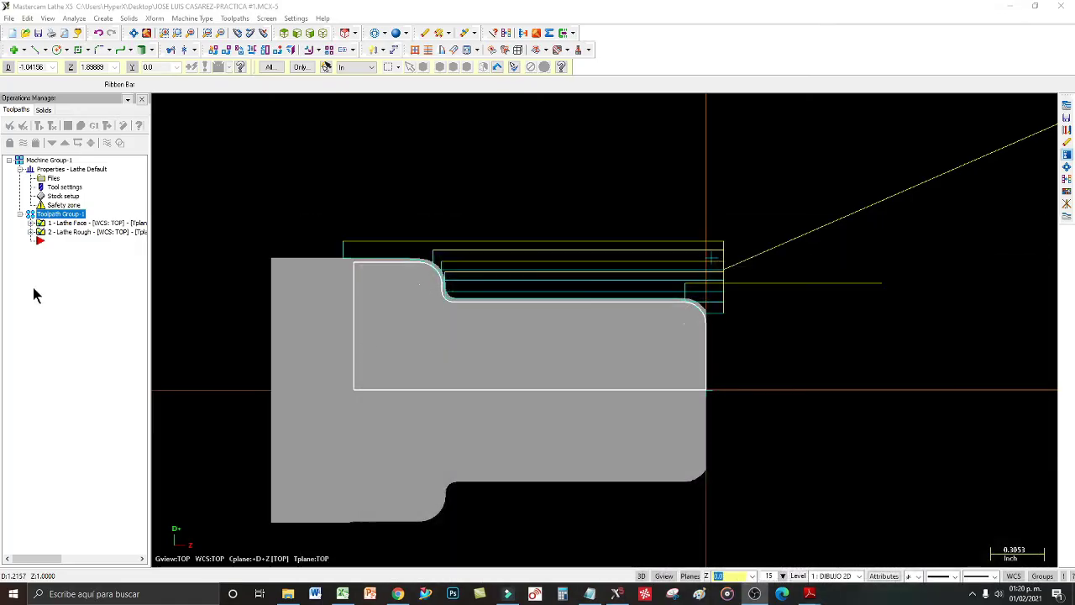
# - Backplot only the Lathe Rough operation to the end of the first pass and close the backplot
pyautogui.click(61, 232)
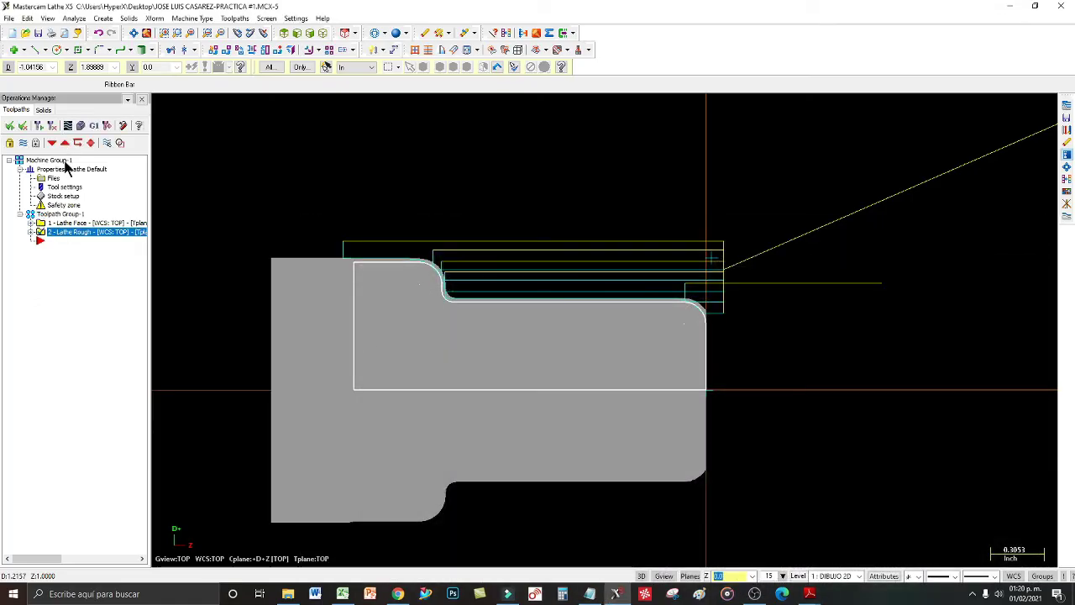
pyautogui.click(69, 125)
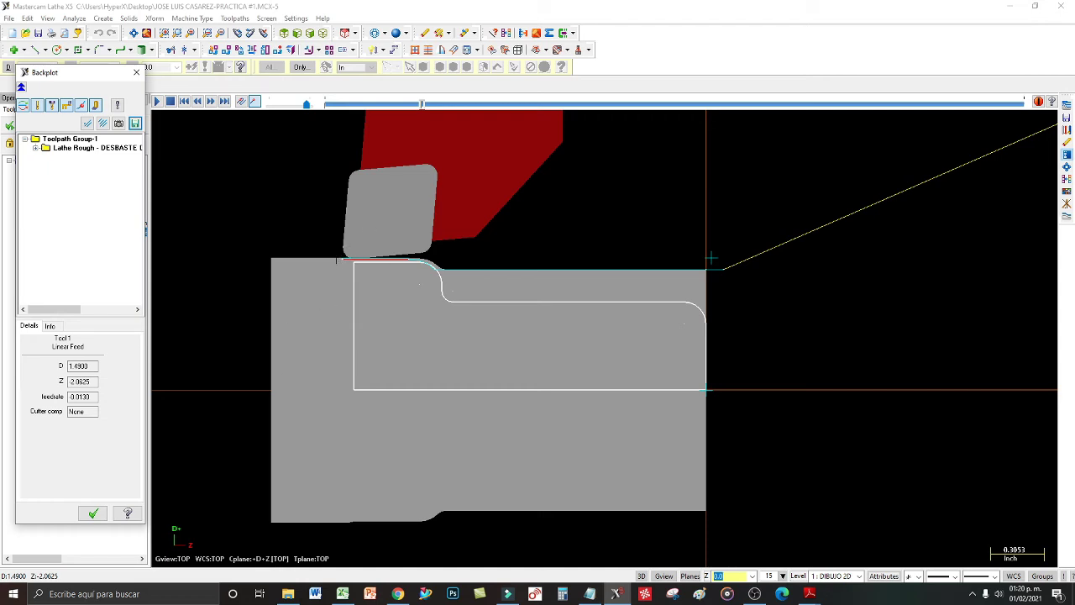
pyautogui.click(92, 514)
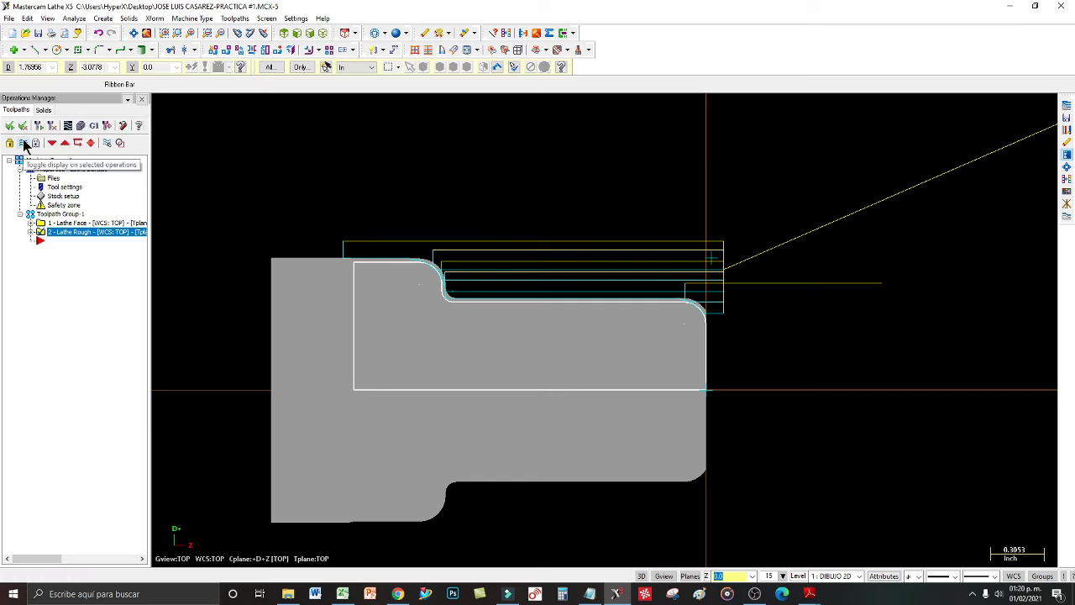
# - Hide the Lathe Rough toolpath display and examine the stock around the profile's upper back corner
pyautogui.click(43, 234)
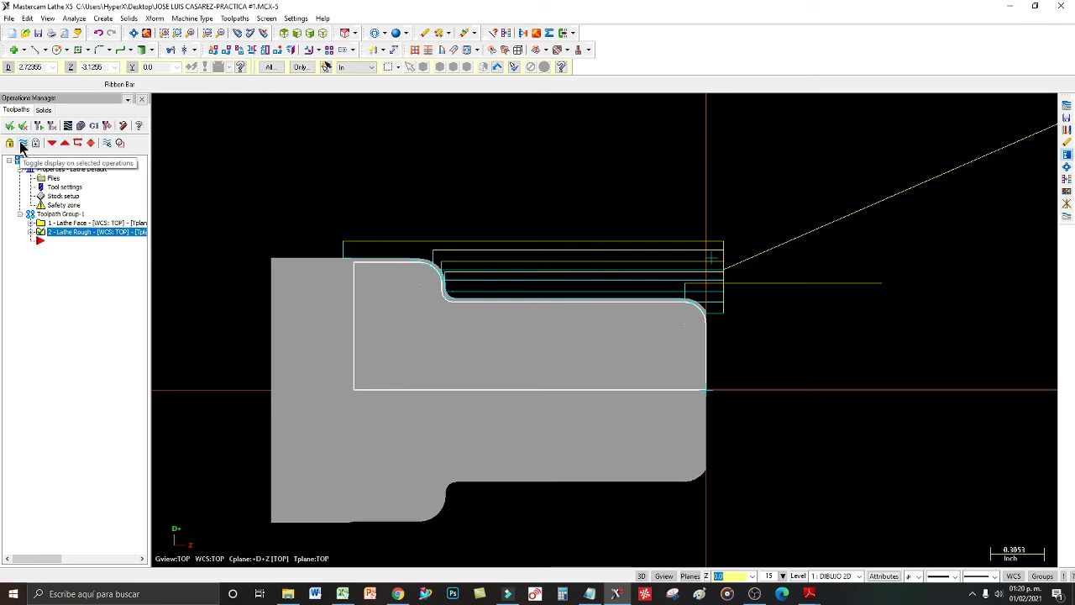
pyautogui.click(23, 144)
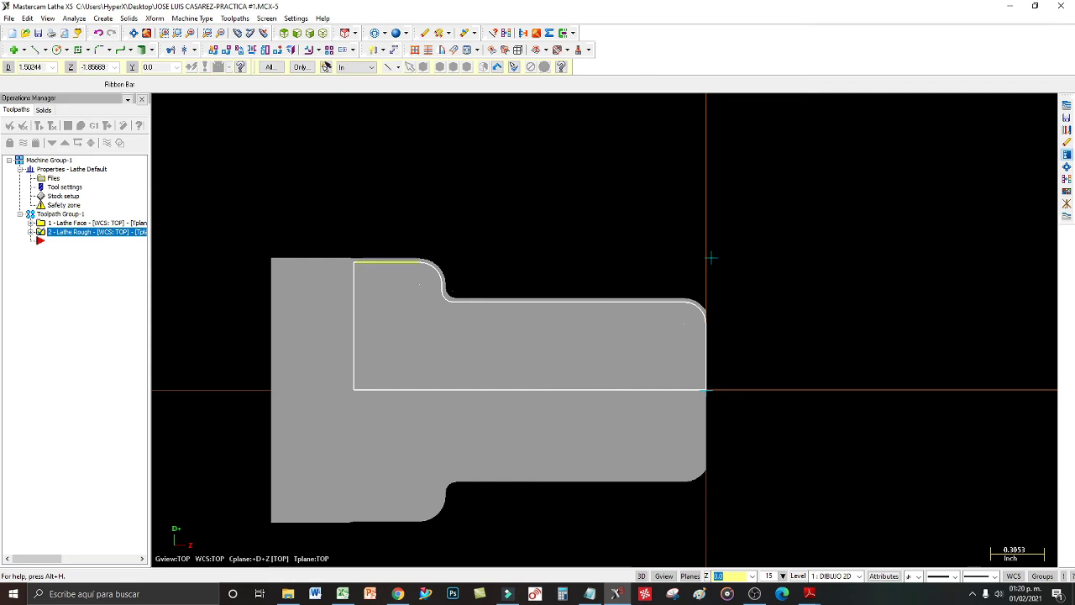
pyautogui.scroll(-1, 668, 259)
pyautogui.scroll(6, 668, 260)
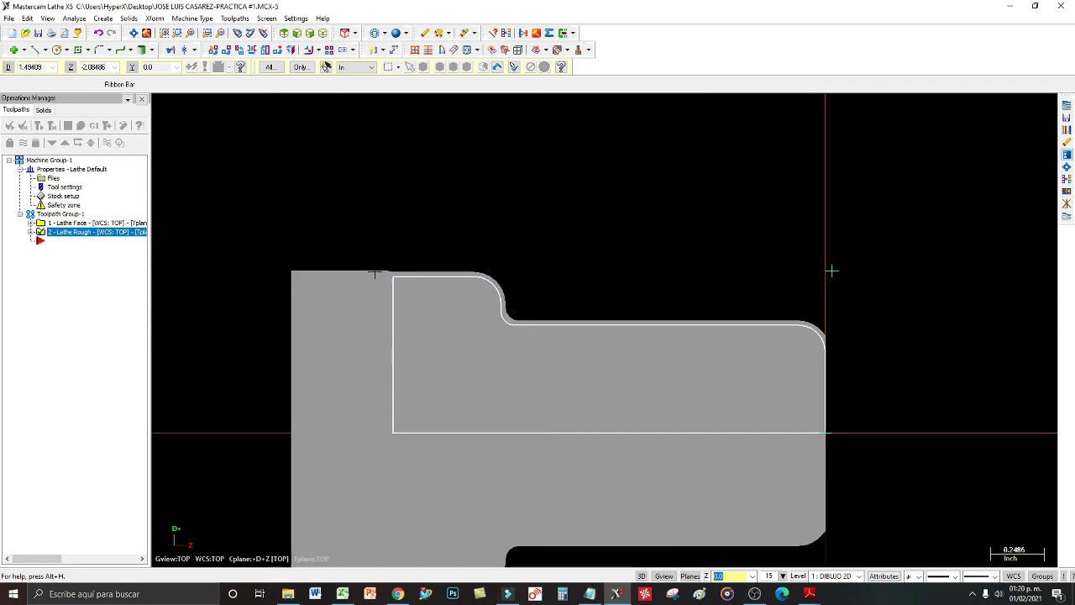
pyautogui.scroll(2, 239, 228)
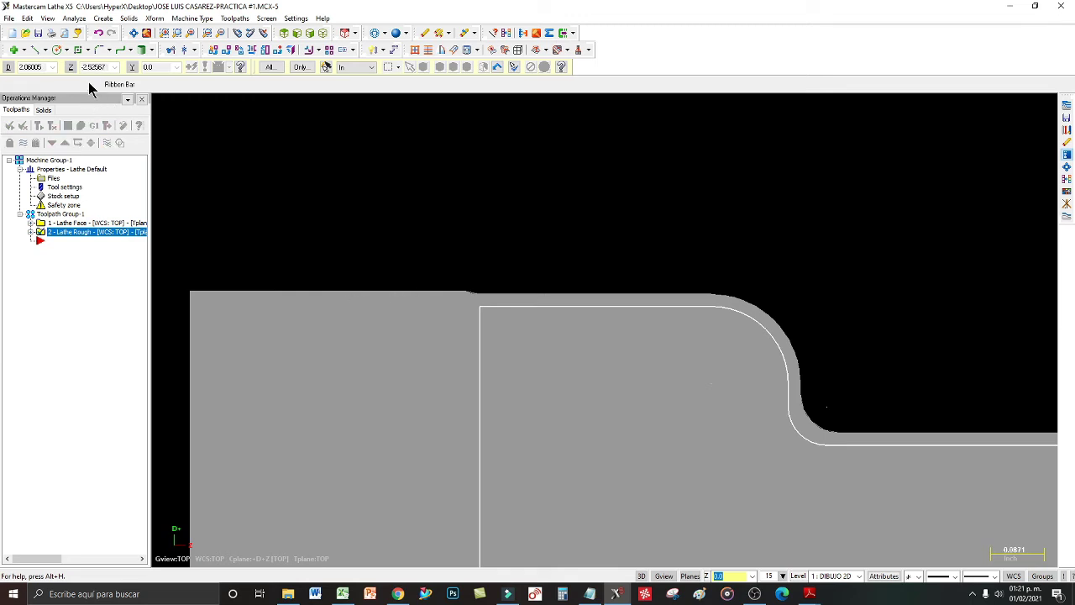
# - Draw a vertical line about 0.27 in long upward from the profile's upper back corner
pyautogui.click(36, 51)
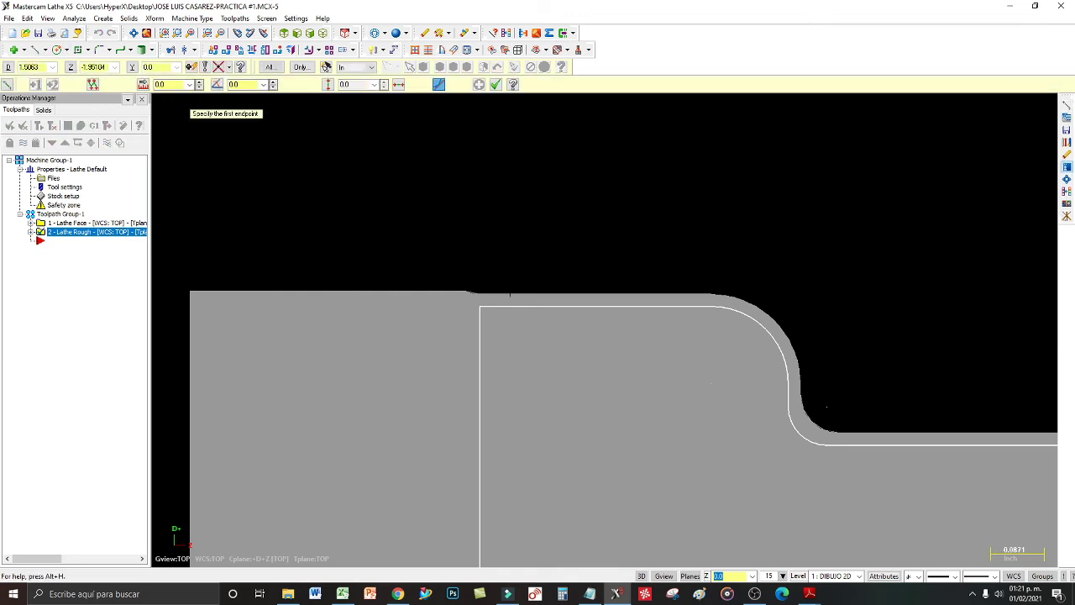
pyautogui.click(480, 307)
pyautogui.click(481, 142)
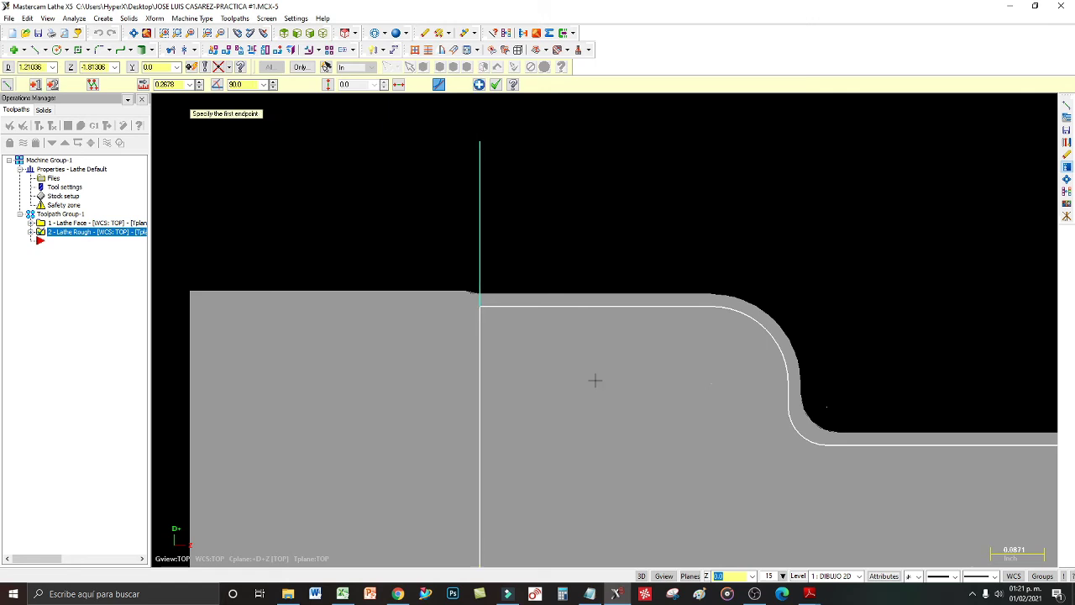
pyautogui.click(496, 84)
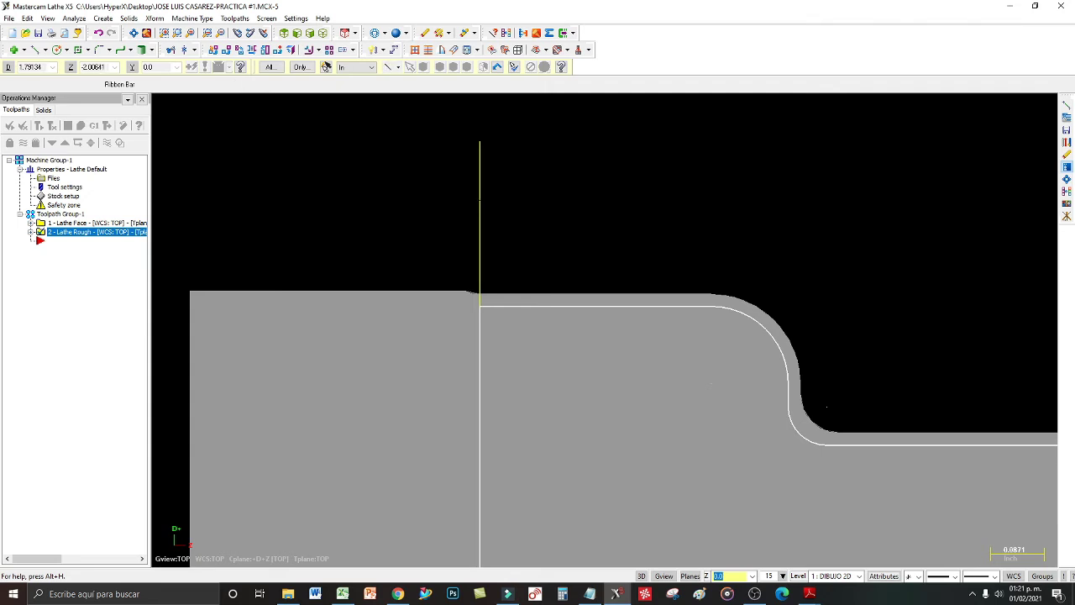
# - Offset one copy of the vertical line by 0.118 in toward the stock's back end
pyautogui.click(319, 52)
pyautogui.click(348, 77)
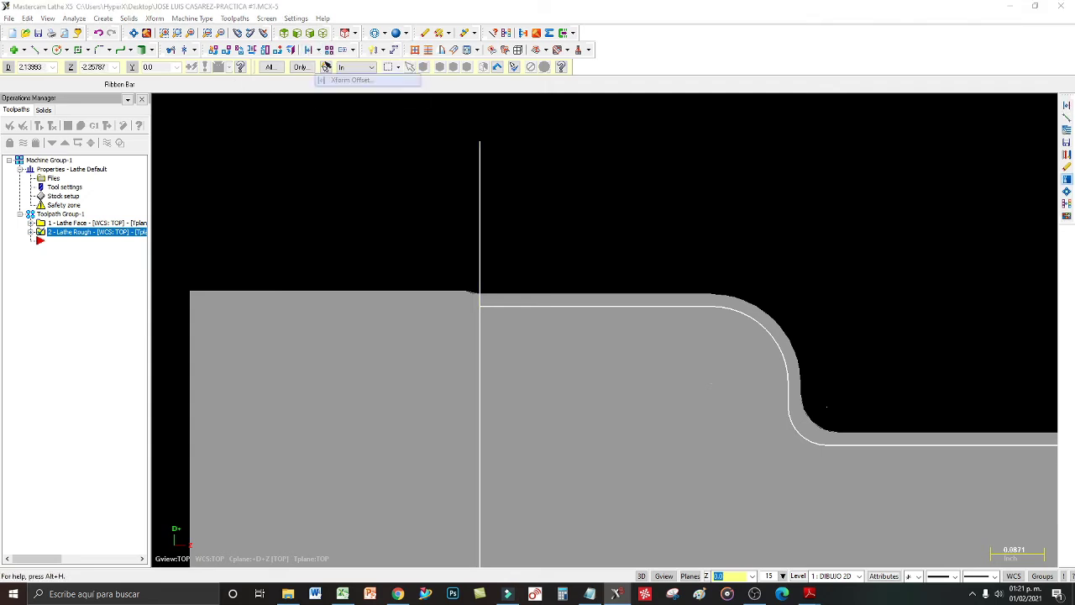
pyautogui.click(527, 215)
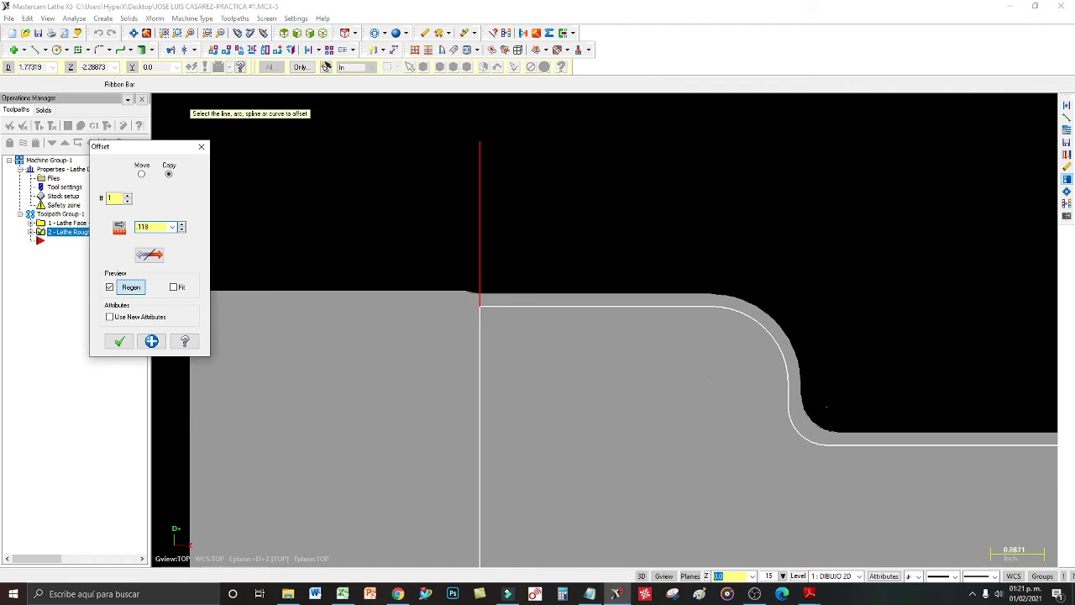
pyautogui.press('Return')
pyautogui.click(119, 341)
pyautogui.scroll(-1, 530, 379)
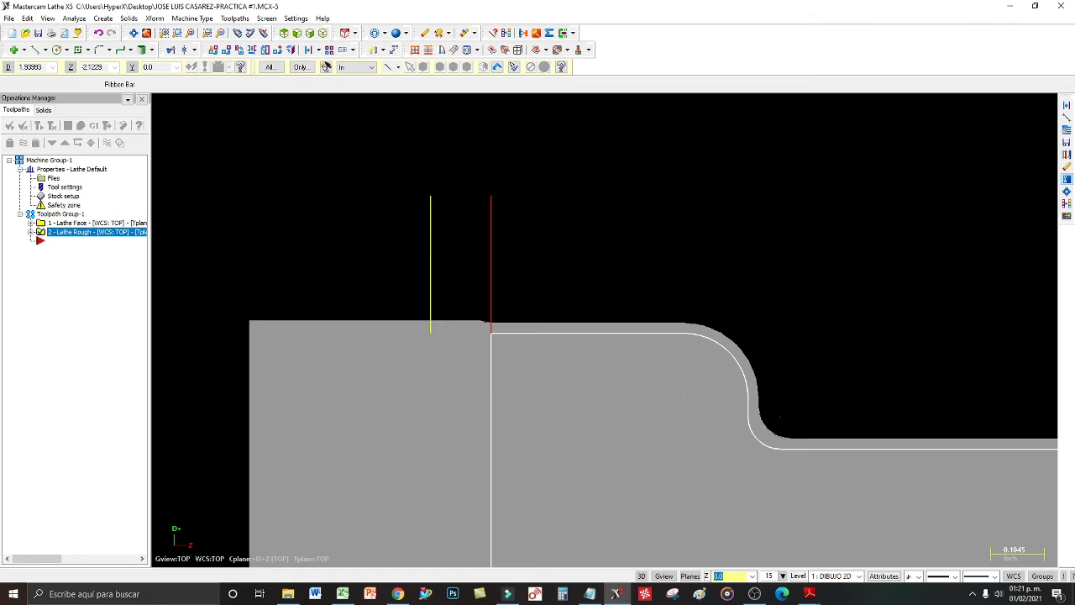
# - Add a horizontal dimension with 0.05 text height between the two vertical lines above the back end, and clear the transform result colors
pyautogui.click(381, 49)
pyautogui.moveTo(403, 79)
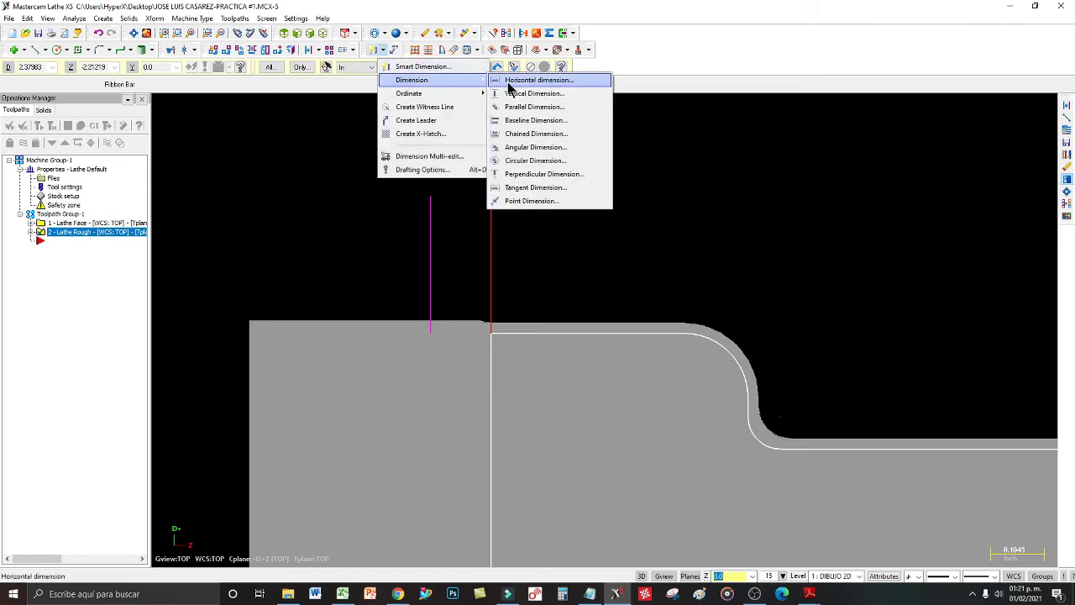
pyautogui.click(579, 79)
pyautogui.click(431, 202)
pyautogui.click(492, 201)
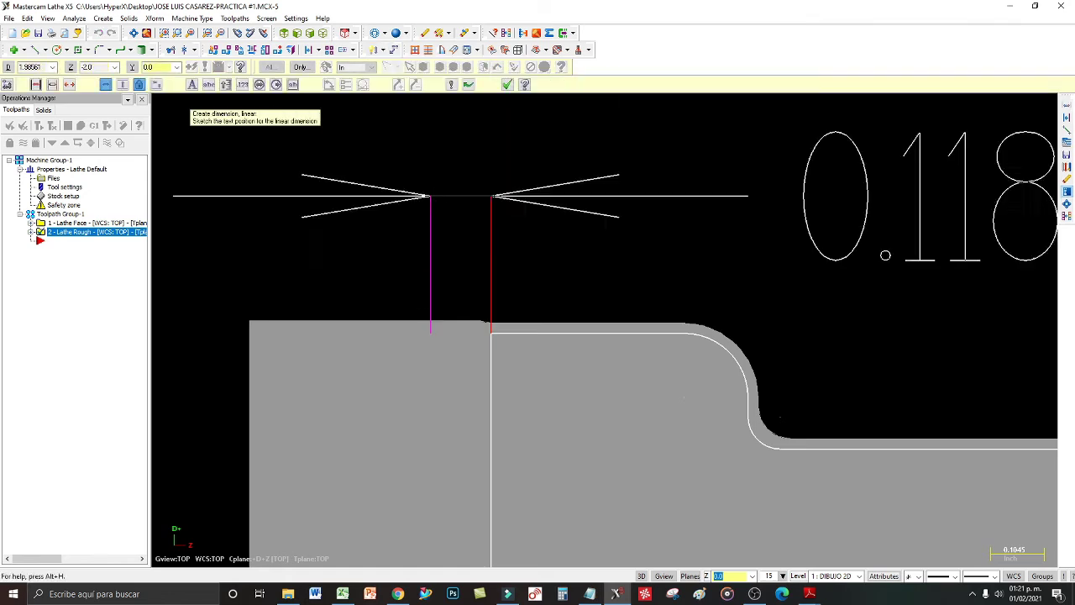
pyautogui.click(227, 85)
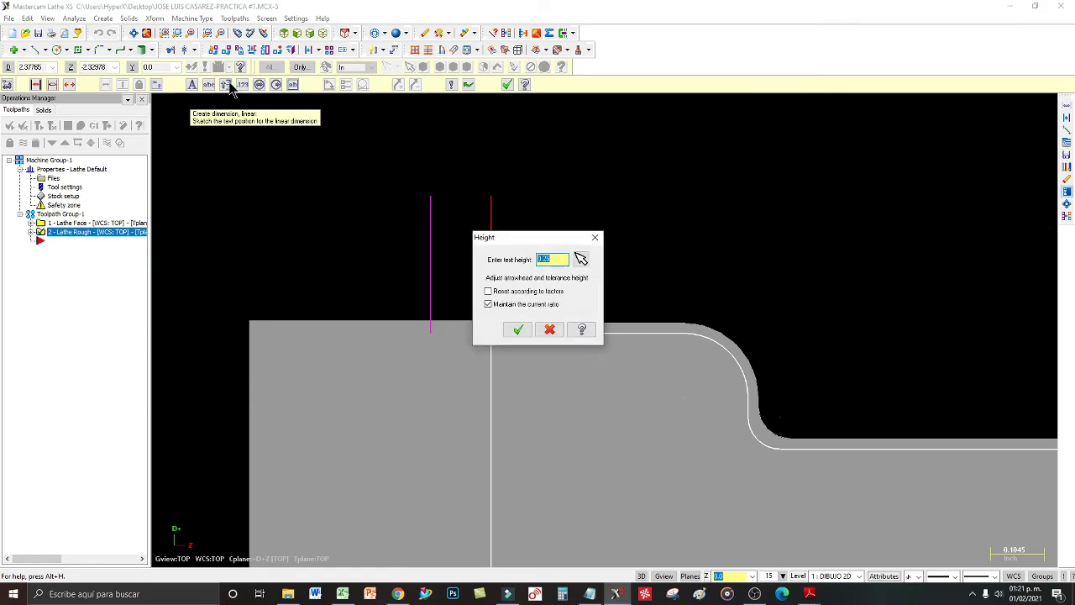
pyautogui.write('.050')
pyautogui.click(517, 330)
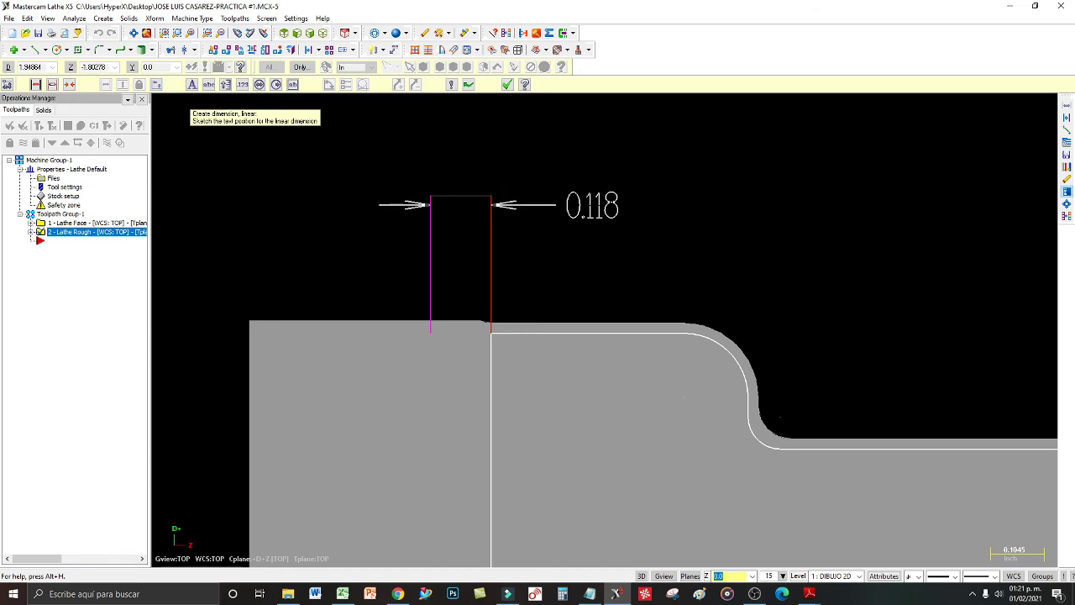
pyautogui.click(593, 207)
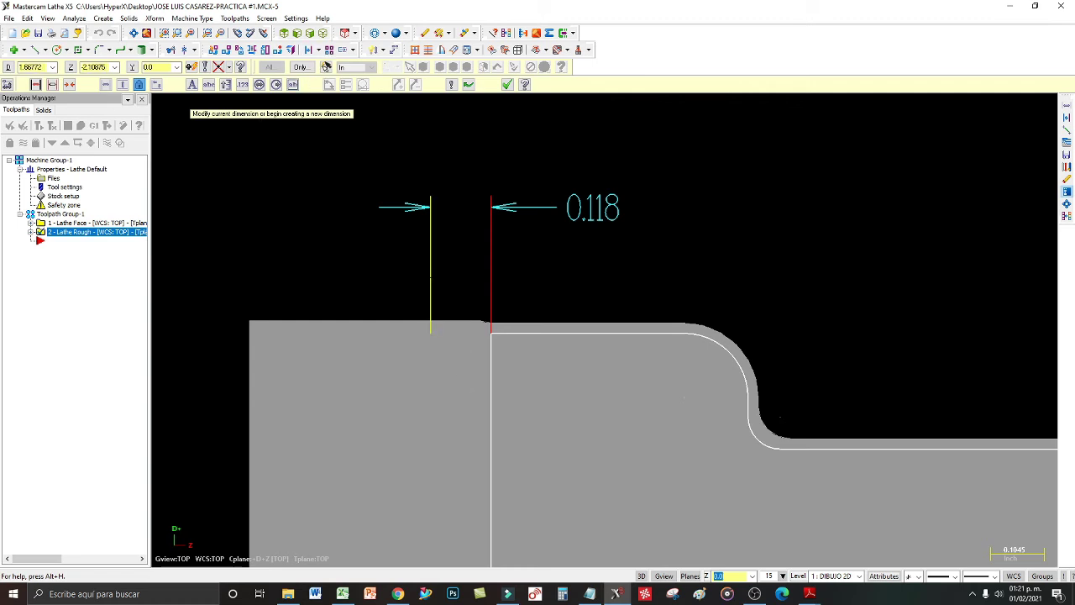
pyautogui.scroll(-1, 363, 166)
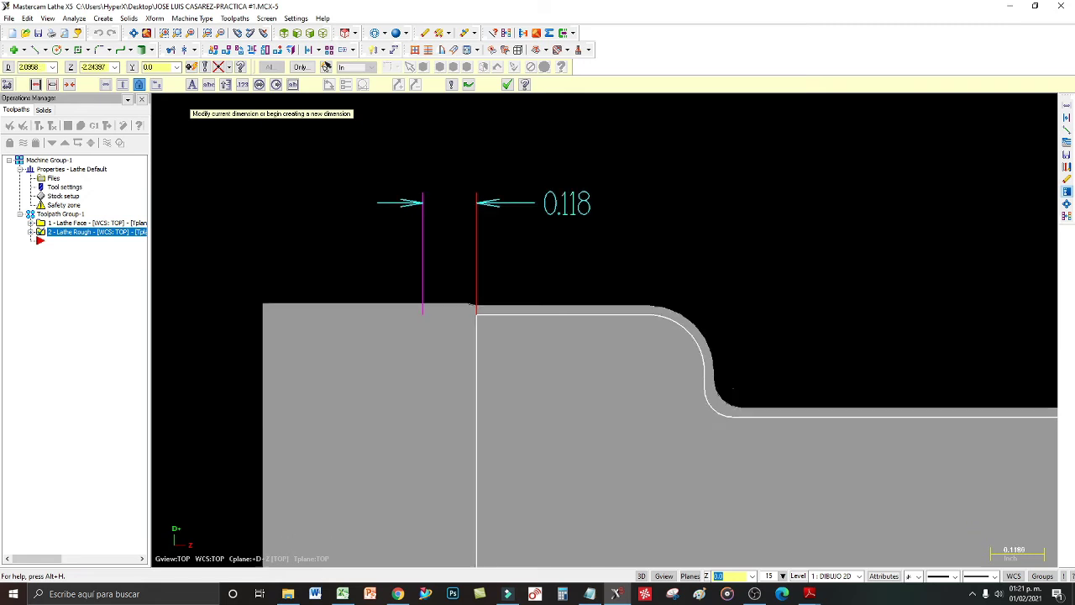
pyautogui.scroll(-1, 363, 167)
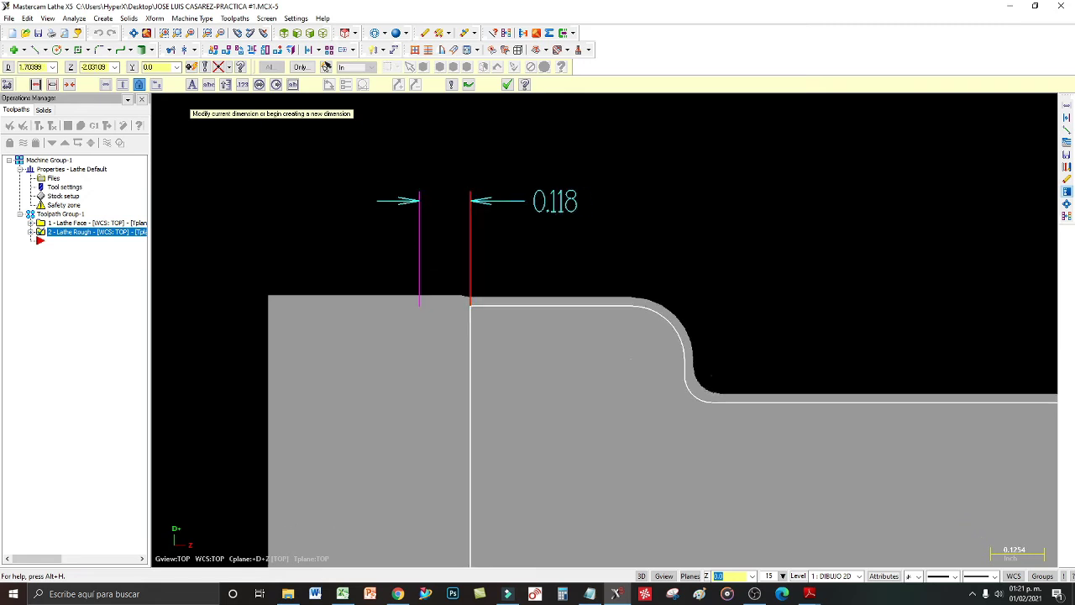
pyautogui.click(508, 35)
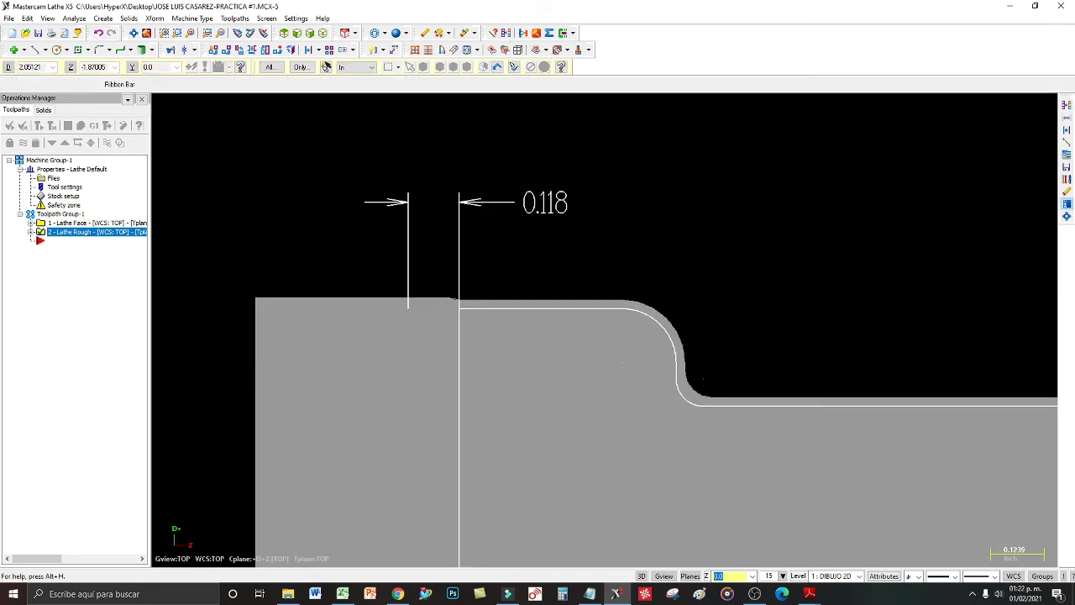
# - Set the Lathe Rough operation's exit amount to 0.118 in its rough parameters and accept the change
pyautogui.scroll(1, 449, 193)
pyautogui.scroll(3, 449, 193)
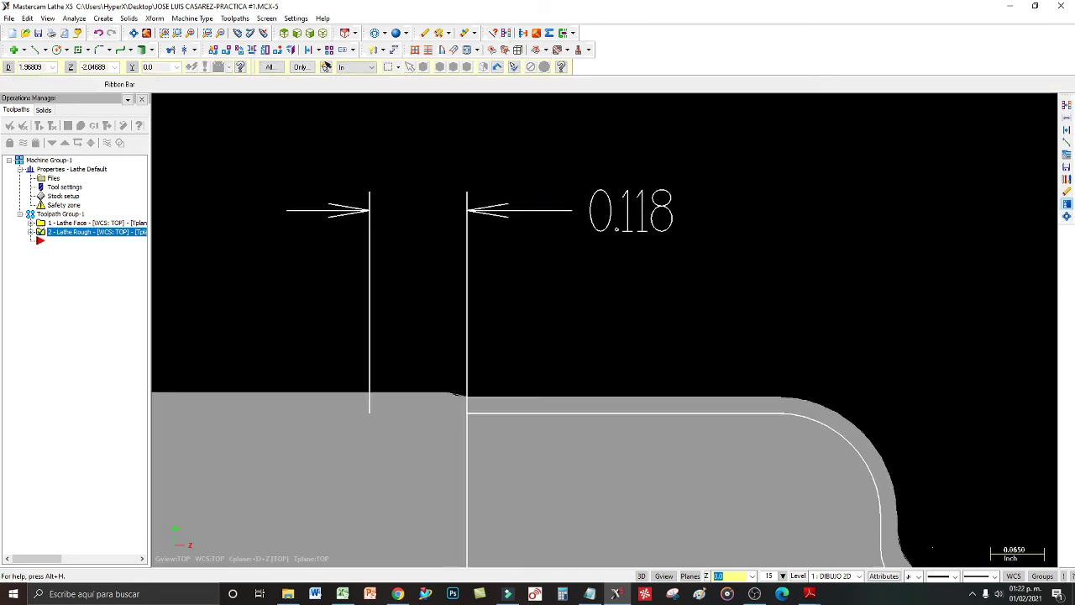
pyautogui.scroll(-3, 426, 197)
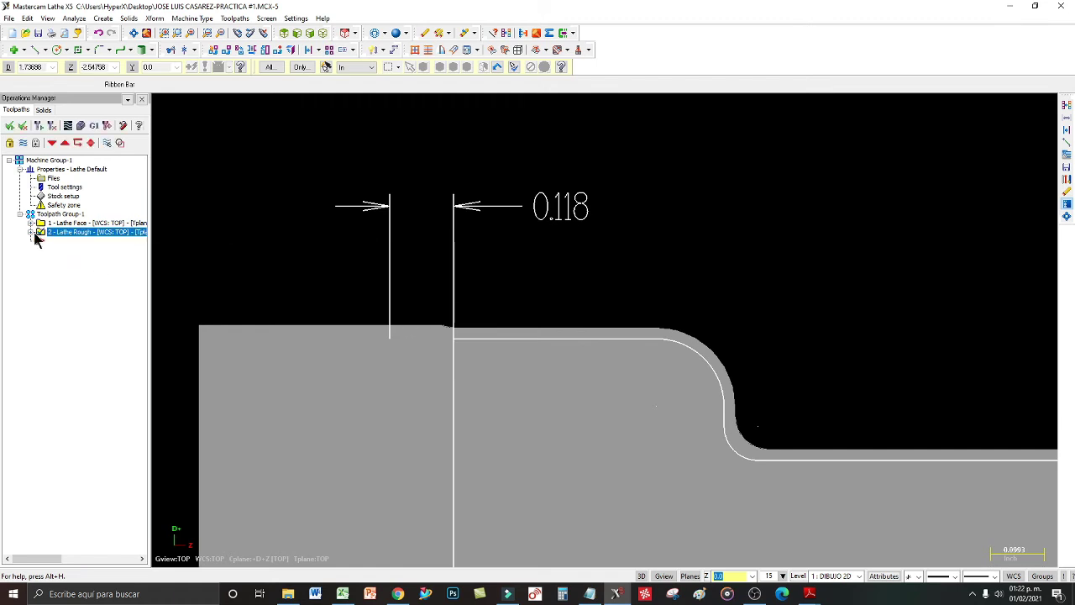
pyautogui.scroll(-8, 197, 169)
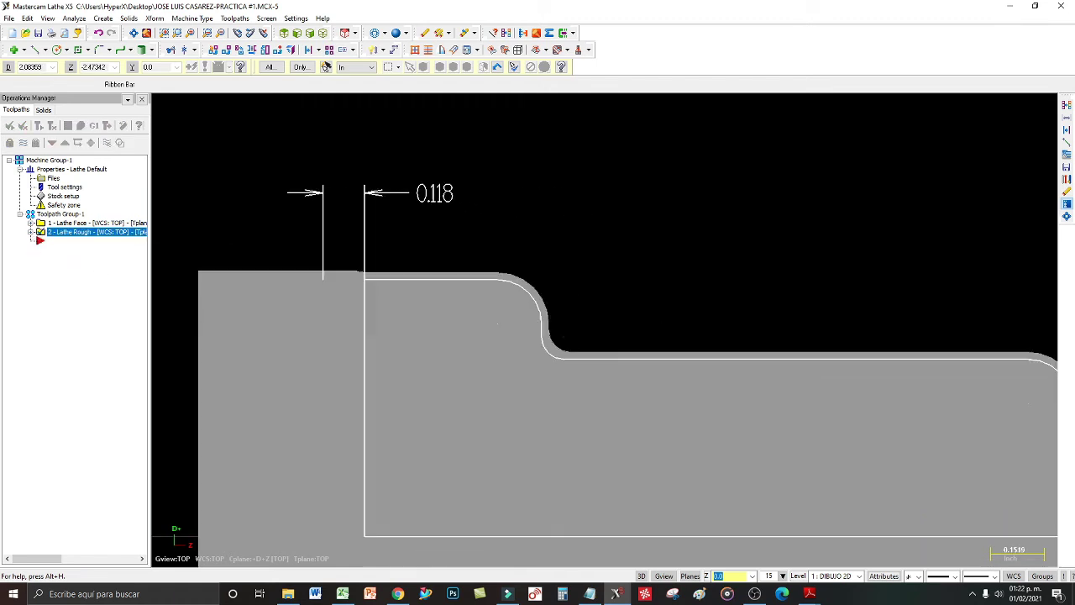
pyautogui.scroll(2, 892, 247)
pyautogui.scroll(-3, 938, 252)
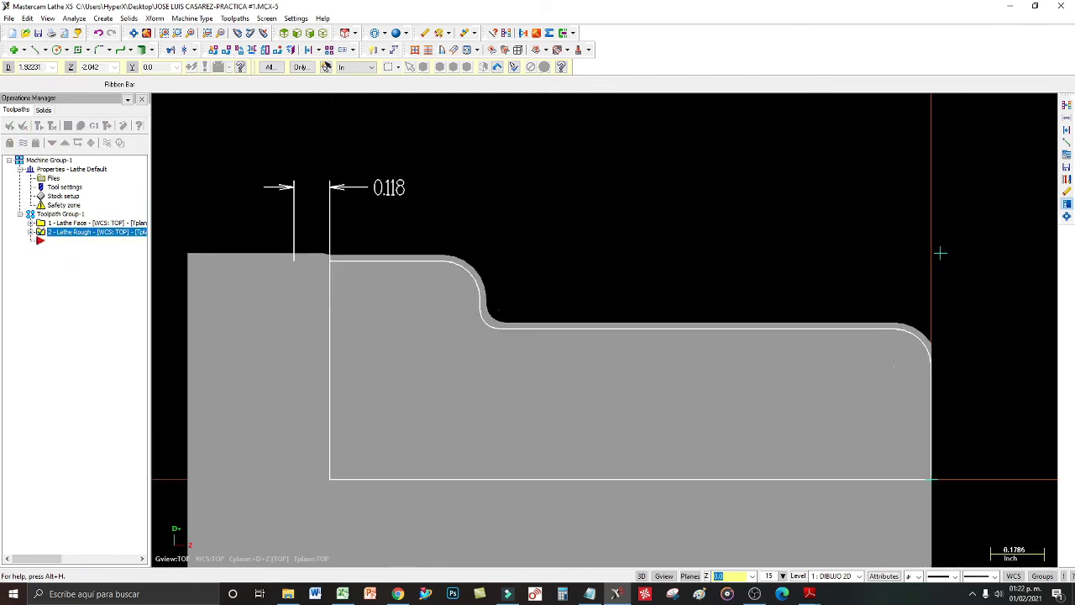
pyautogui.click(38, 235)
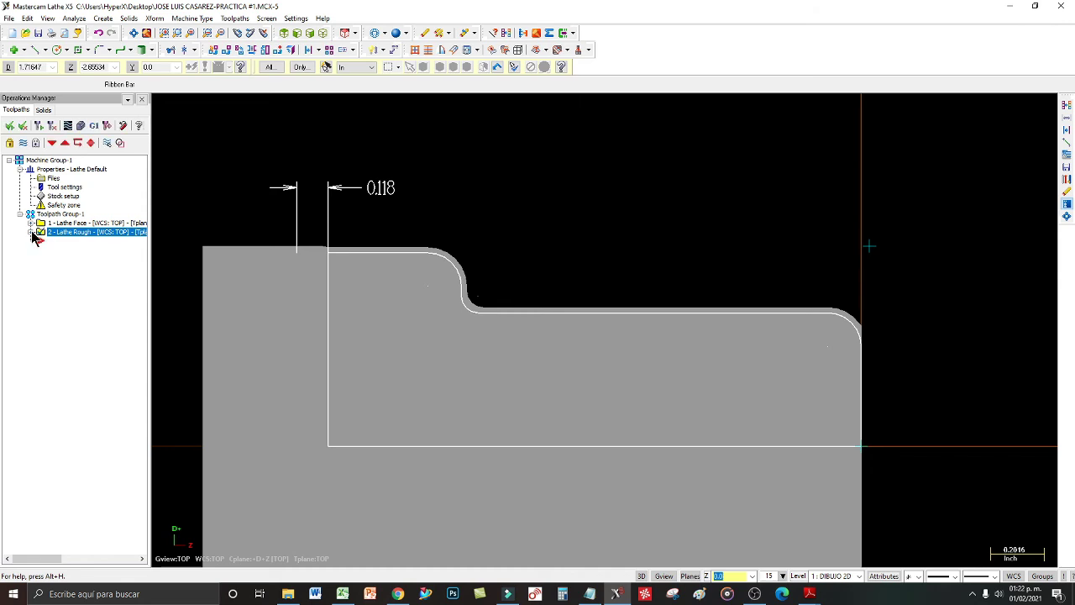
pyautogui.click(31, 233)
pyautogui.click(73, 241)
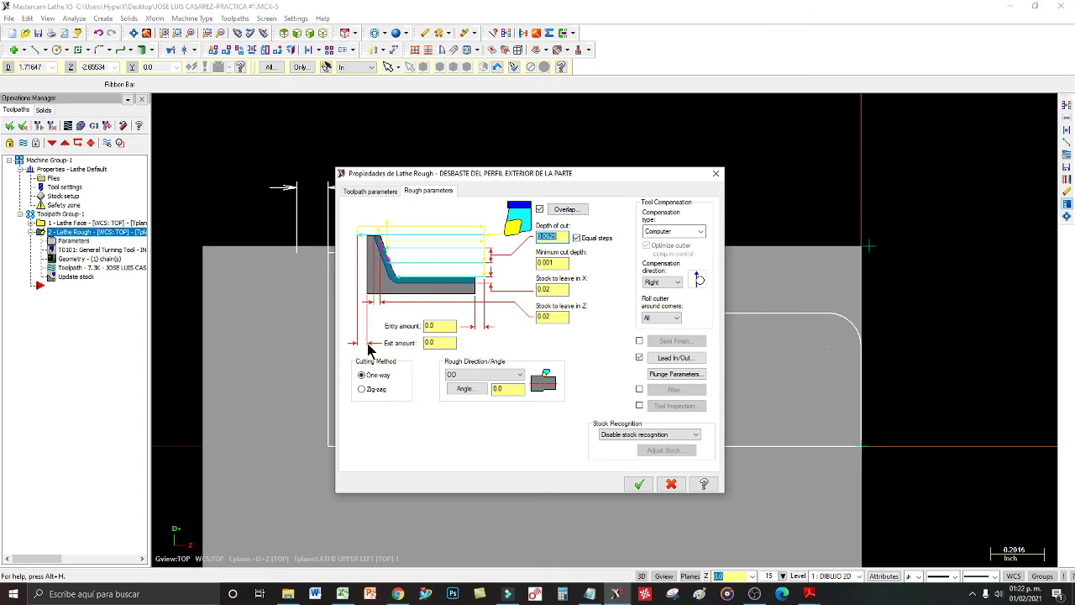
pyautogui.click(427, 343)
pyautogui.moveTo(440, 342); pyautogui.dragTo(422, 341)
pyautogui.write('.118')
pyautogui.doubleClick(433, 343)
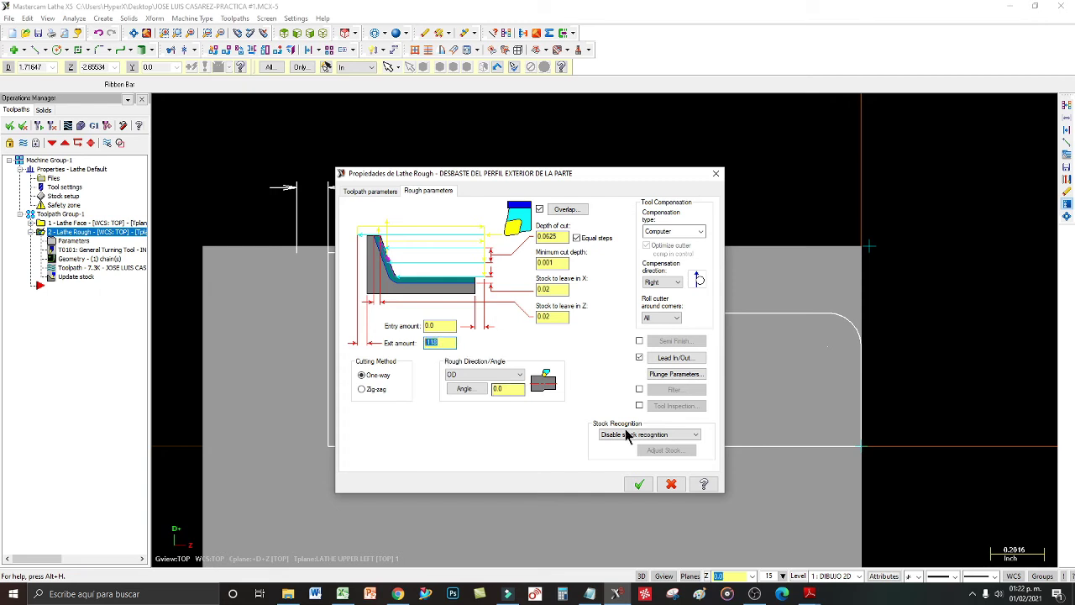
pyautogui.click(640, 486)
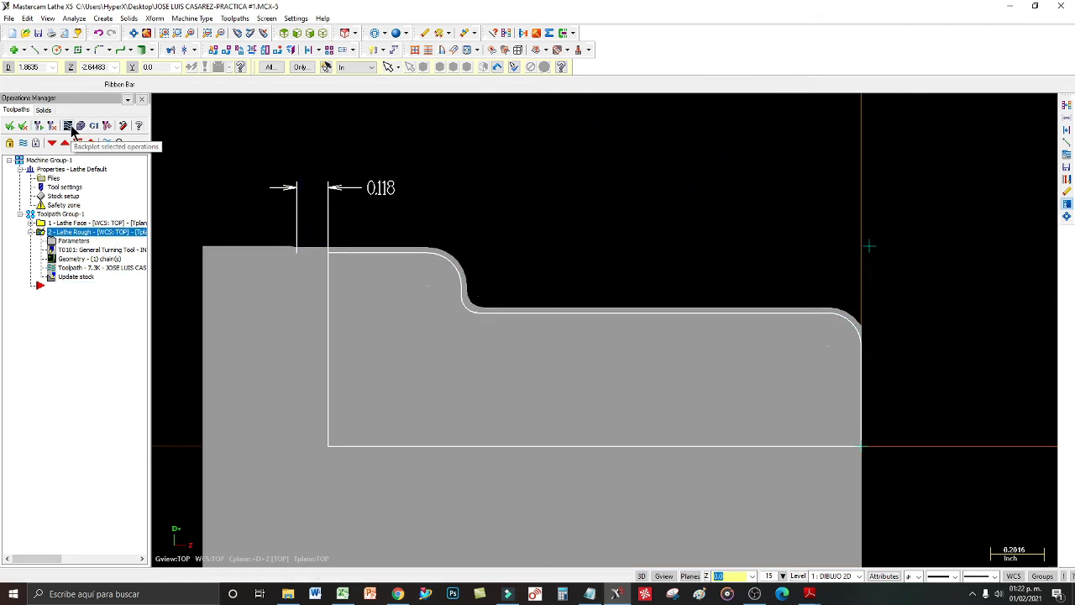
# - Backplot the Lathe Rough operation through the first pass, step forward and back at its end, and close the backplot
pyautogui.click(70, 127)
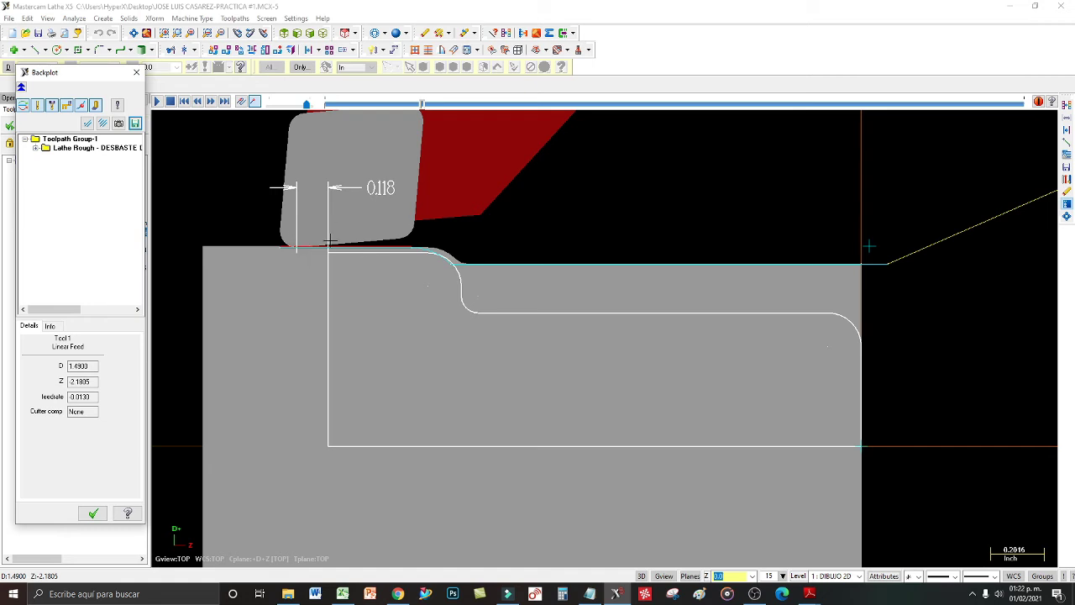
pyautogui.press('s')
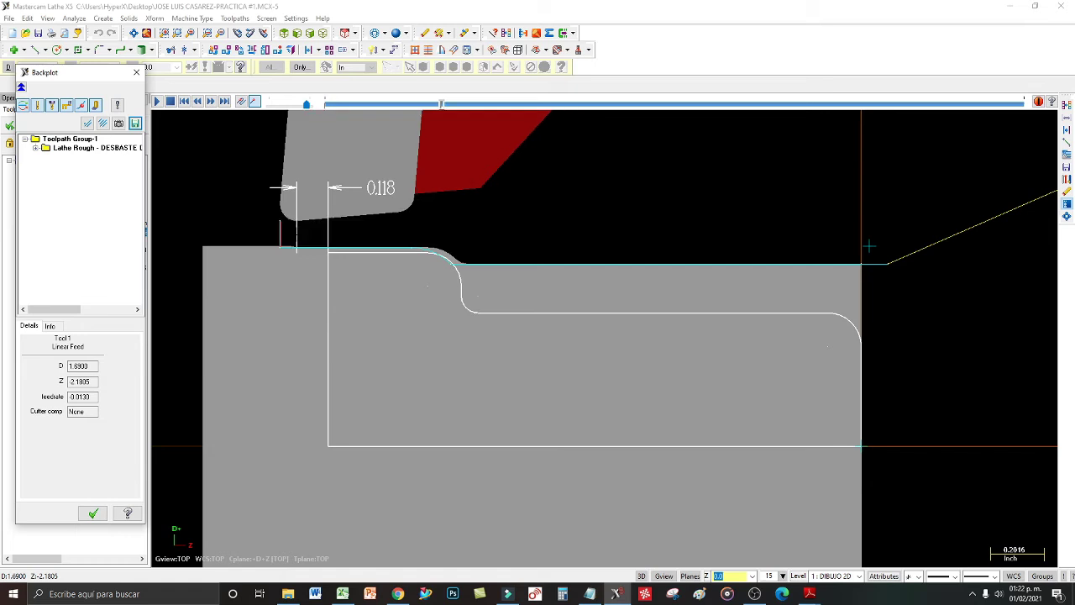
pyautogui.press('b')
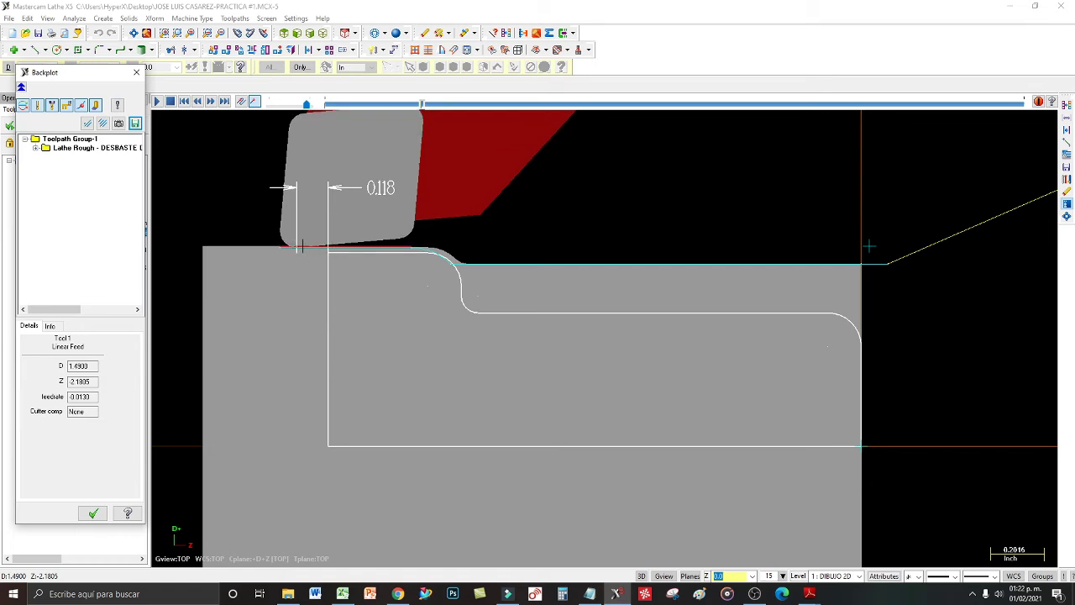
pyautogui.click(93, 509)
# - Set the Lathe Rough exit amount to 0 and regenerate the toolpath
pyautogui.click(74, 241)
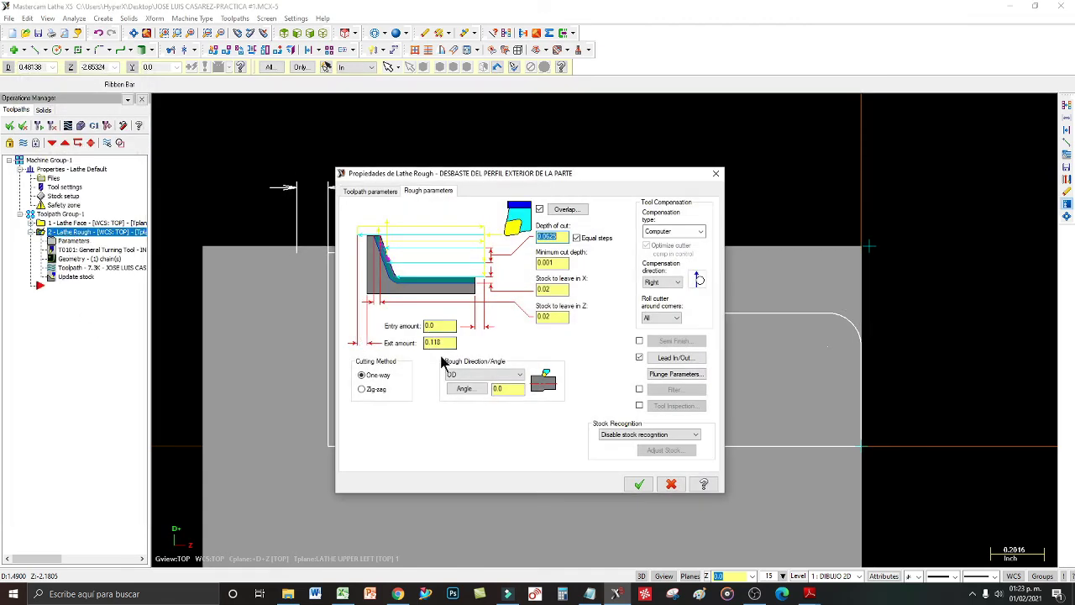
pyautogui.doubleClick(437, 343)
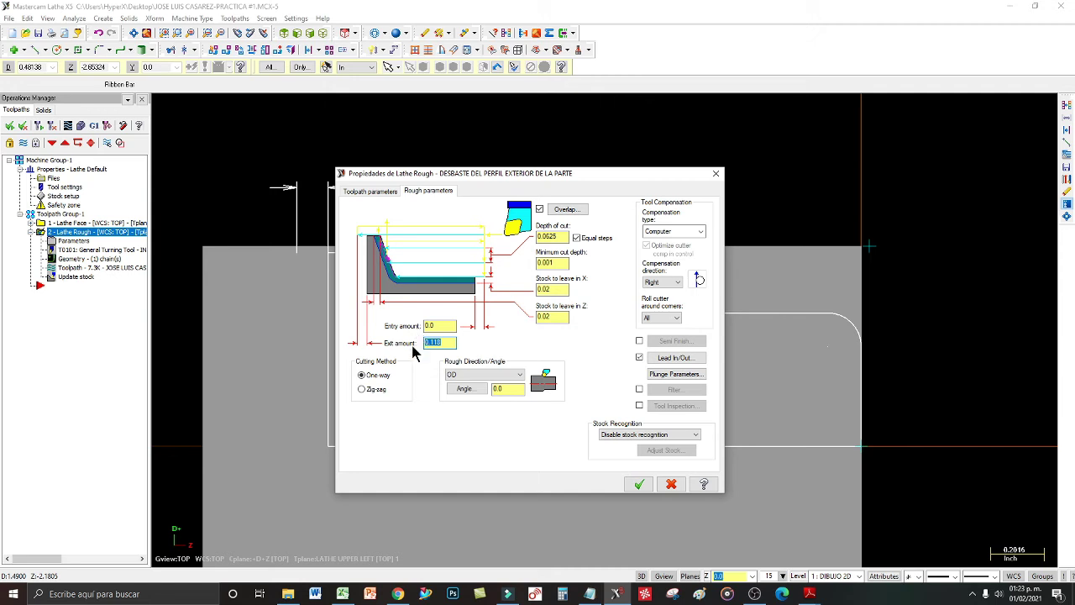
pyautogui.write('0')
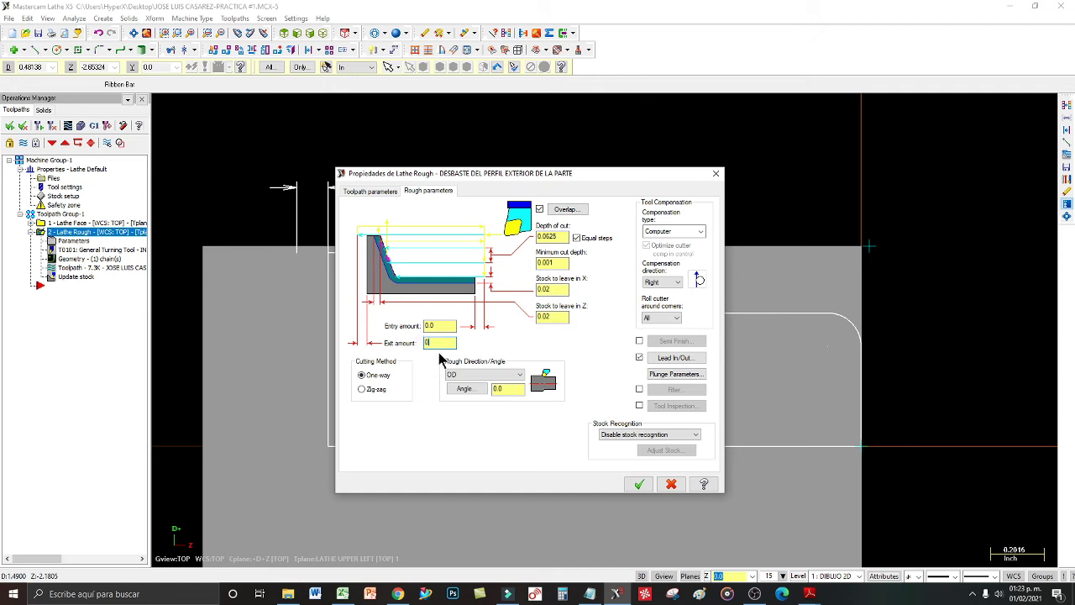
pyautogui.click(638, 486)
pyautogui.click(39, 126)
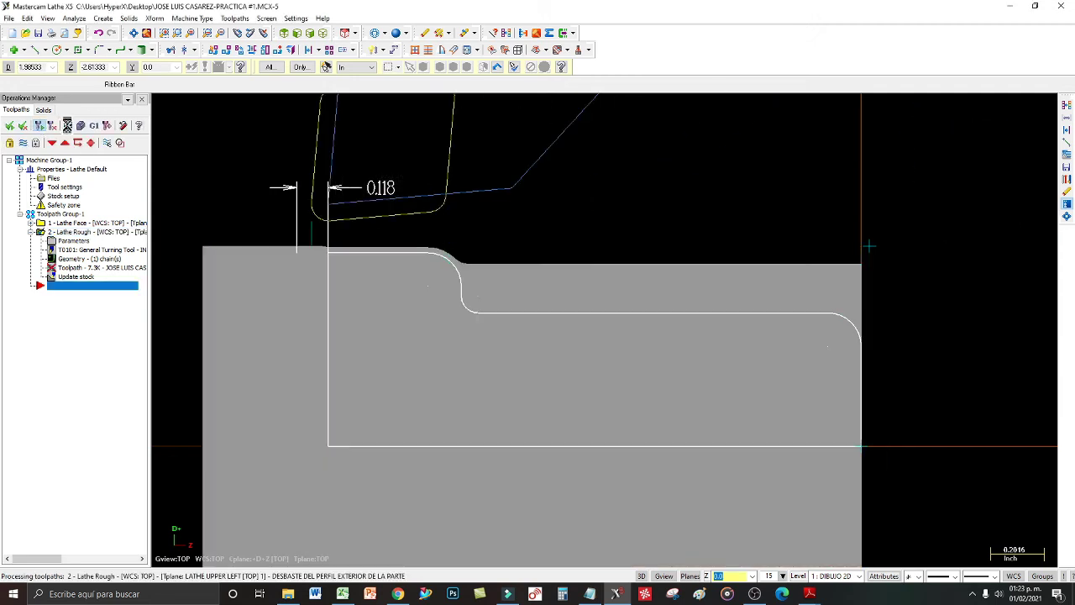
# - Backplot the roughing pass without exit amount to where the tool reaches the part's back end, and close the backplot
pyautogui.click(67, 124)
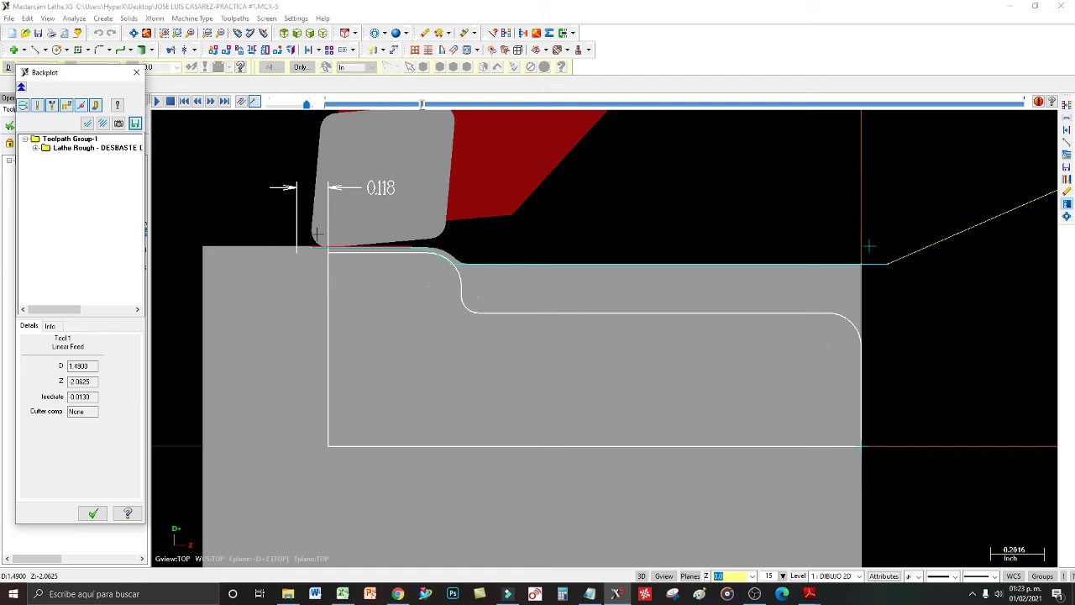
pyautogui.scroll(4, 319, 235)
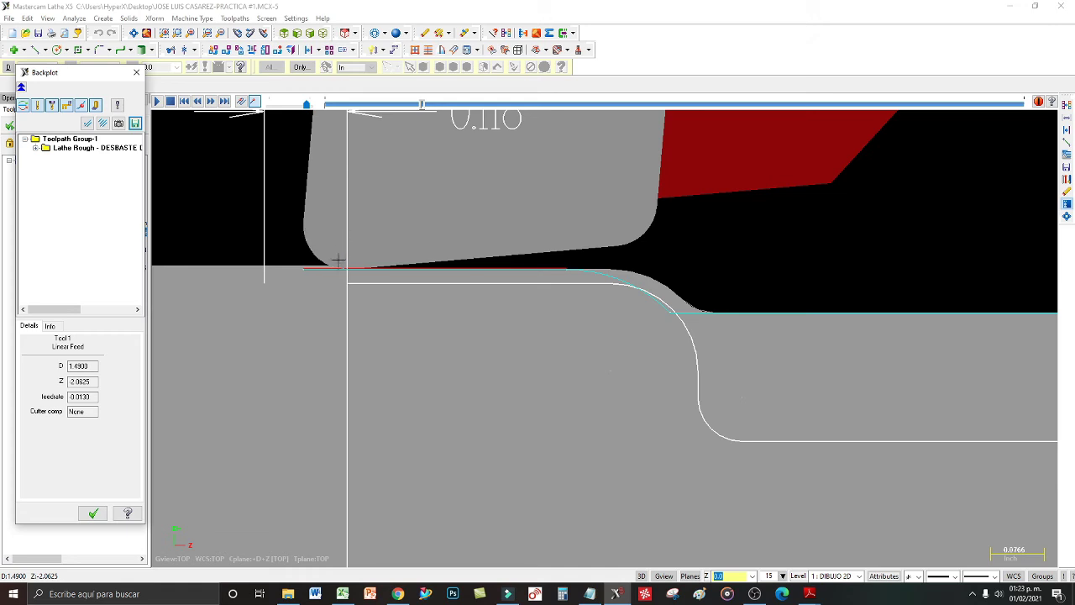
pyautogui.click(94, 513)
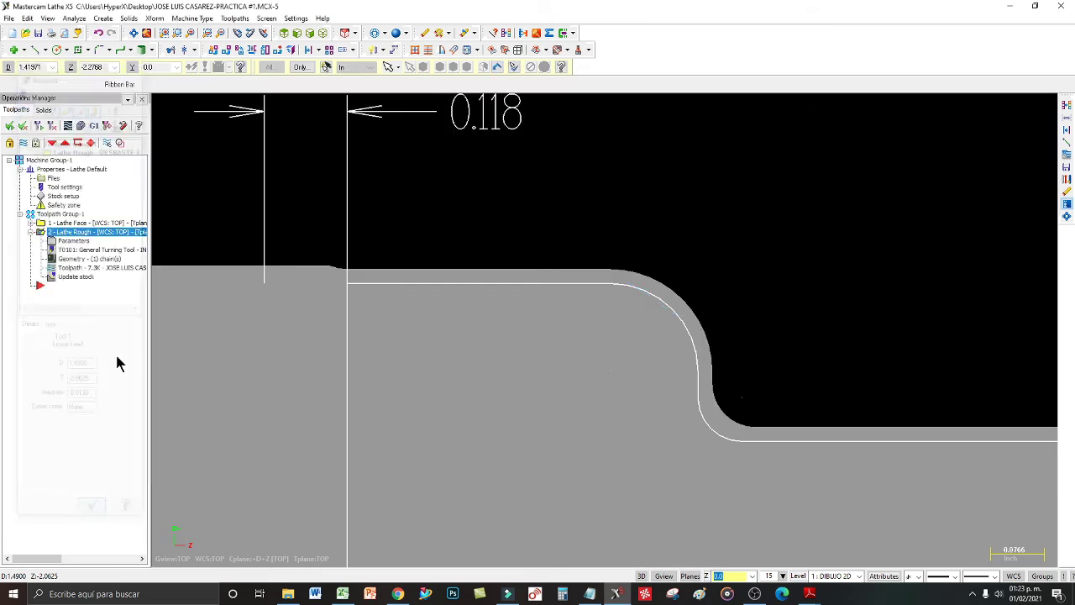
# - Restore the Lathe Rough exit amount to 0.118 and regenerate the operation
pyautogui.click(73, 241)
pyautogui.doubleClick(437, 341)
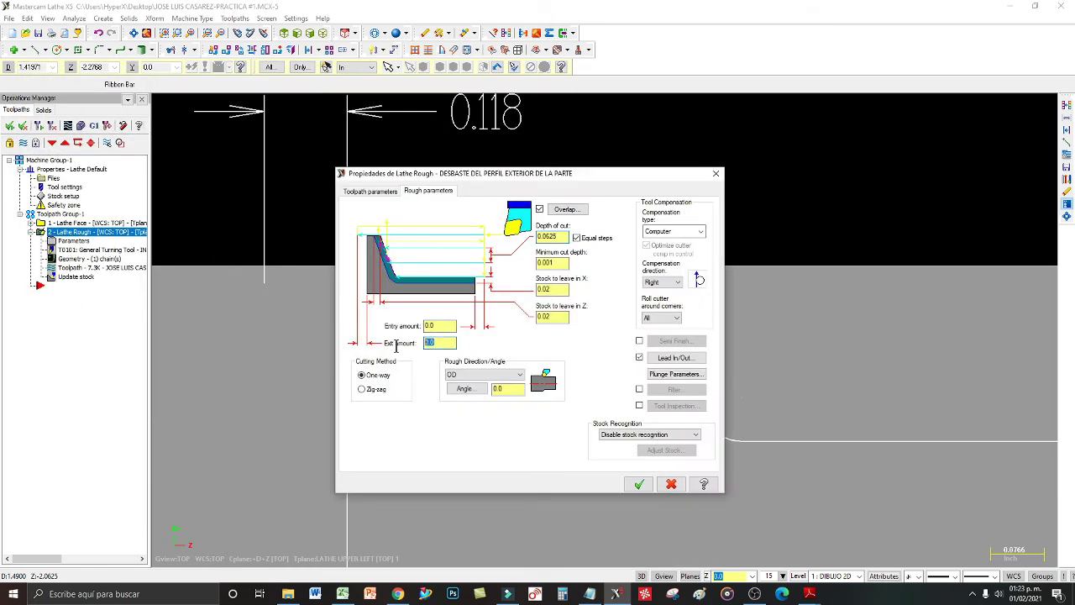
pyautogui.write('118')
pyautogui.click(638, 484)
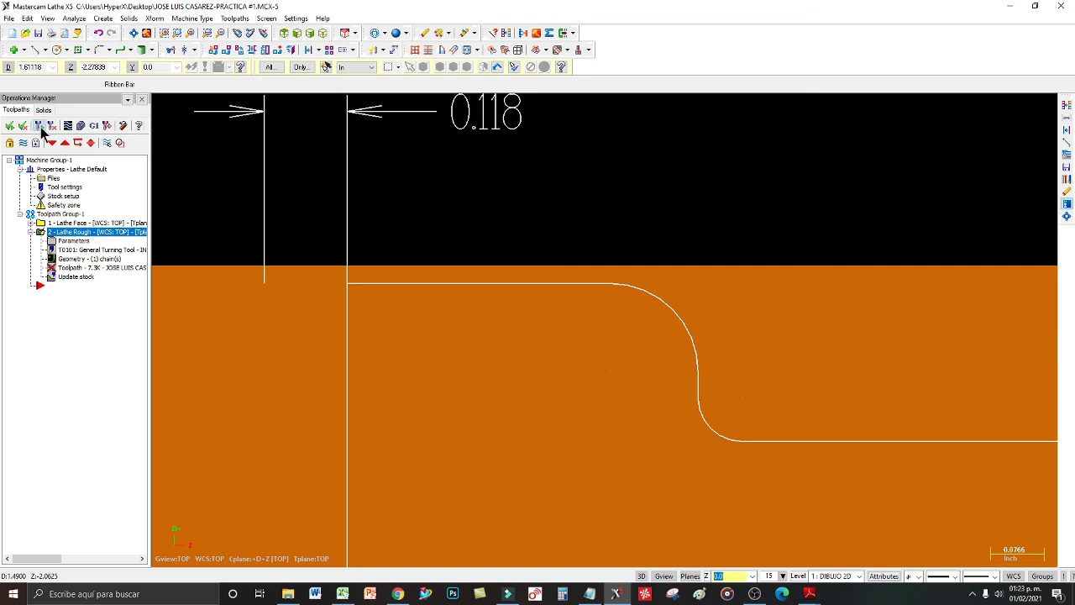
pyautogui.click(39, 127)
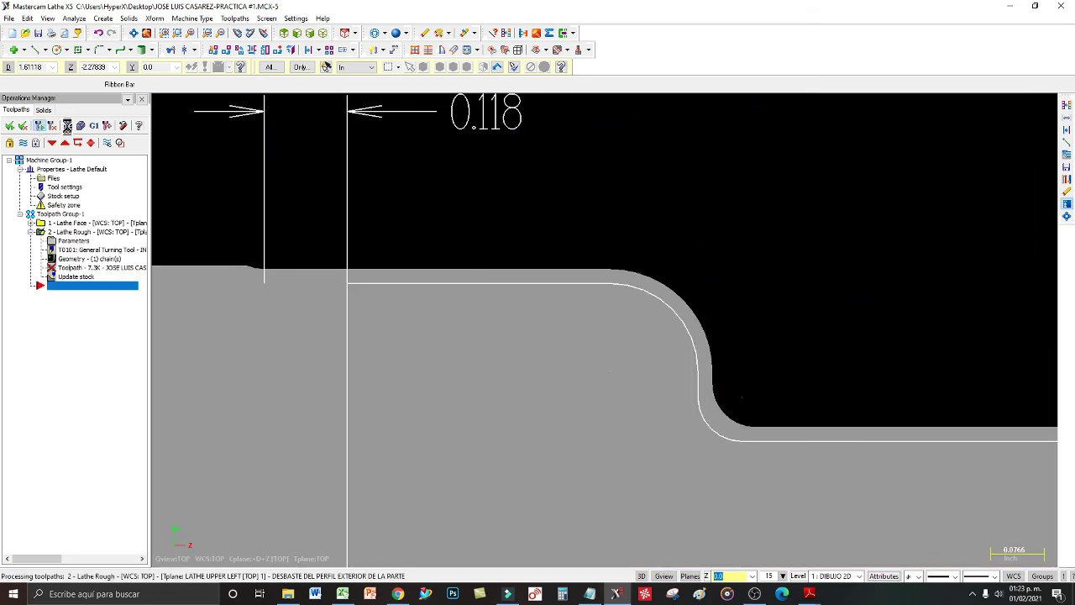
# - Backplot the regenerated roughing pass to check the tool's end position against the 0.118 in offset line, and close the backplot
pyautogui.click(69, 127)
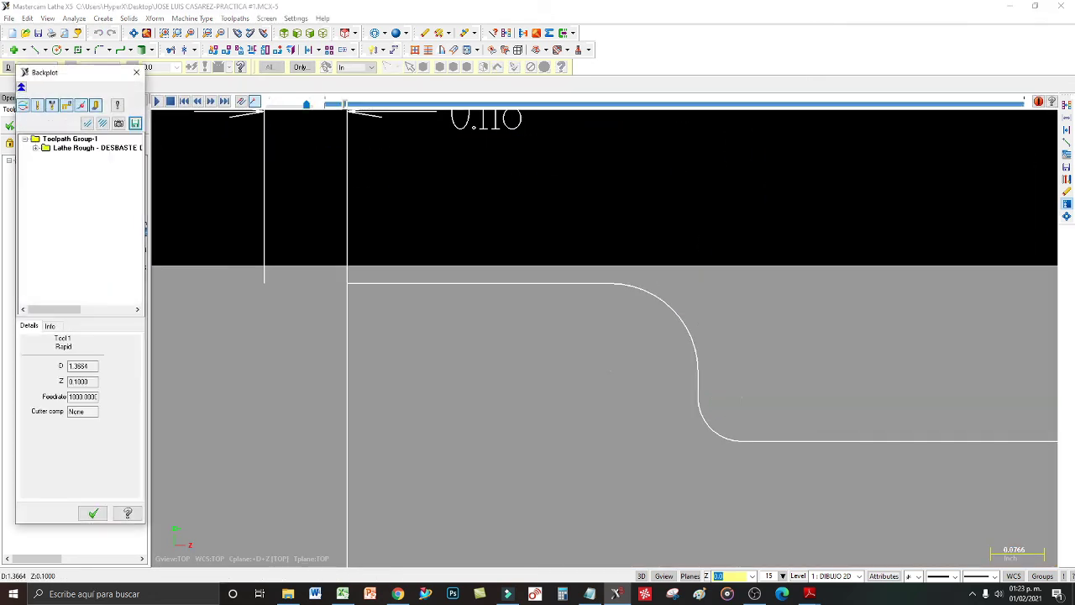
pyautogui.scroll(-2, 625, 442)
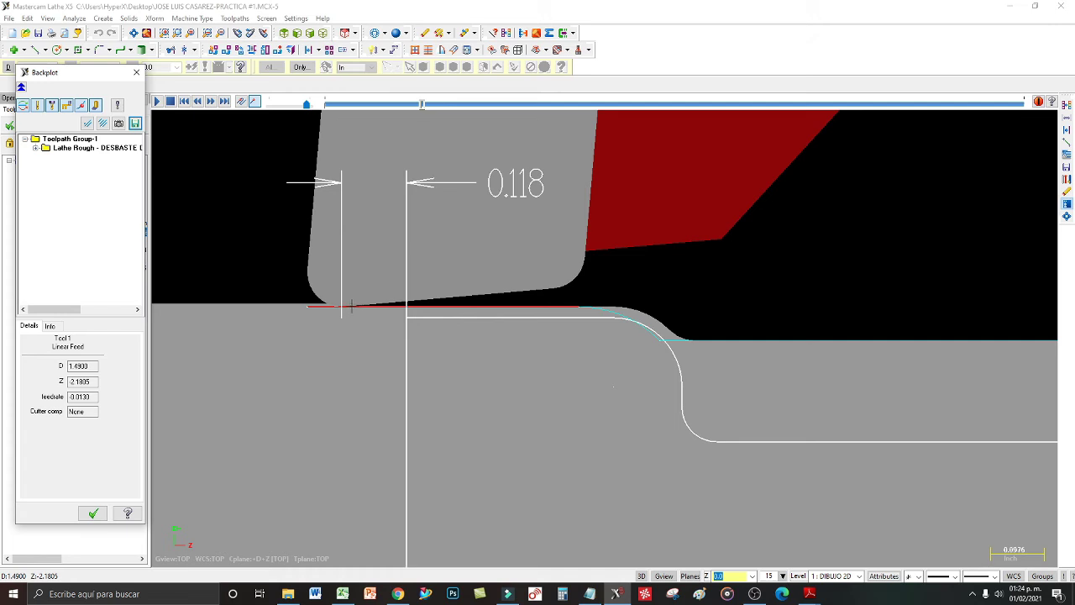
pyautogui.click(93, 513)
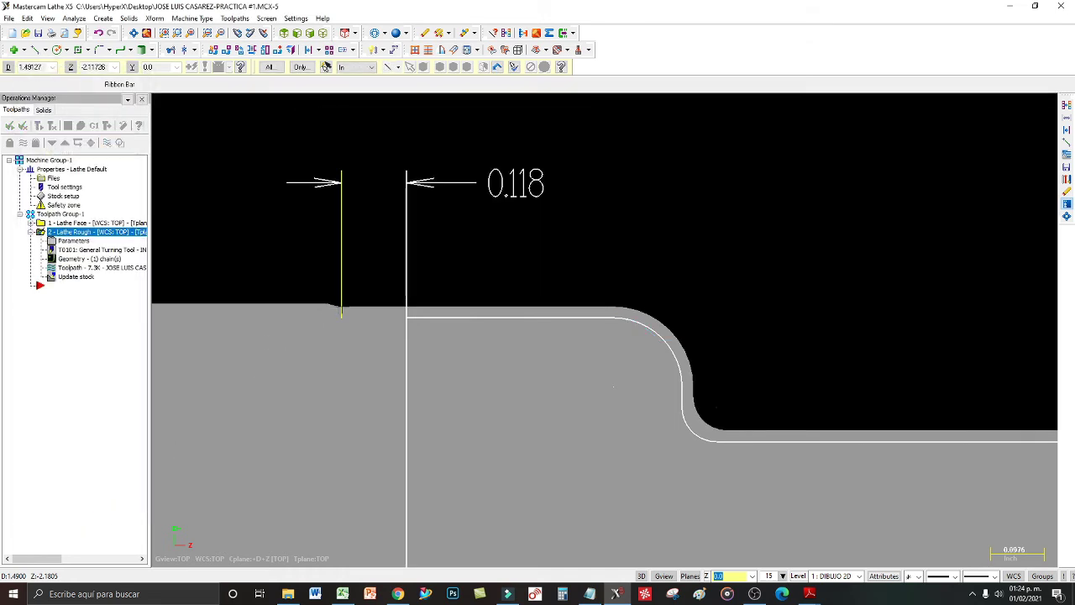
# - Examine the end of the rough cut against the two vertical reference lines of the 0.118 in offset, selecting both lines
pyautogui.scroll(3, 340, 309)
pyautogui.scroll(5, 340, 311)
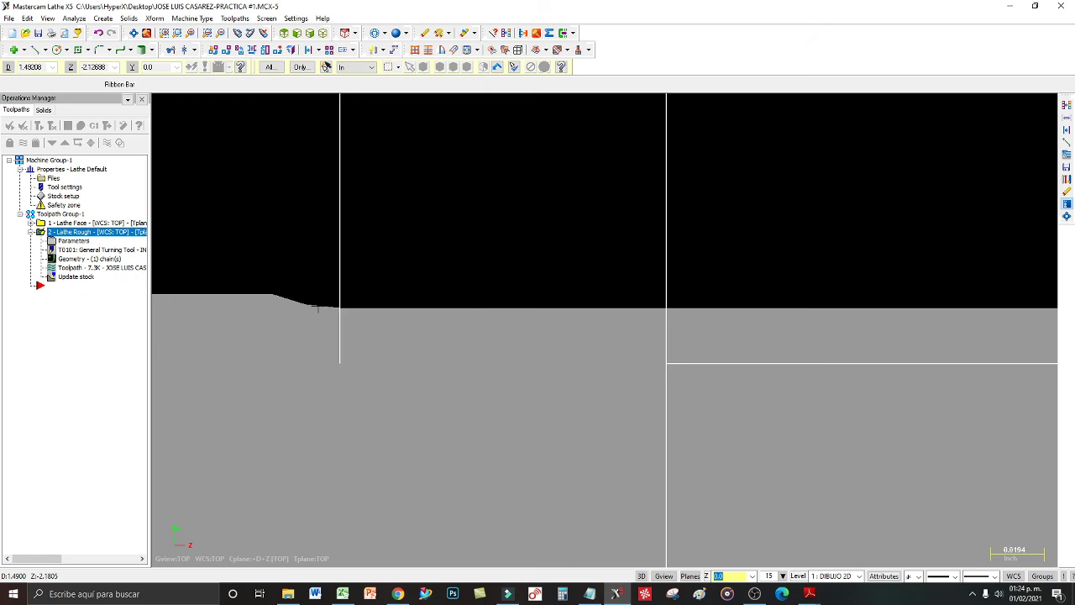
pyautogui.click(339, 311)
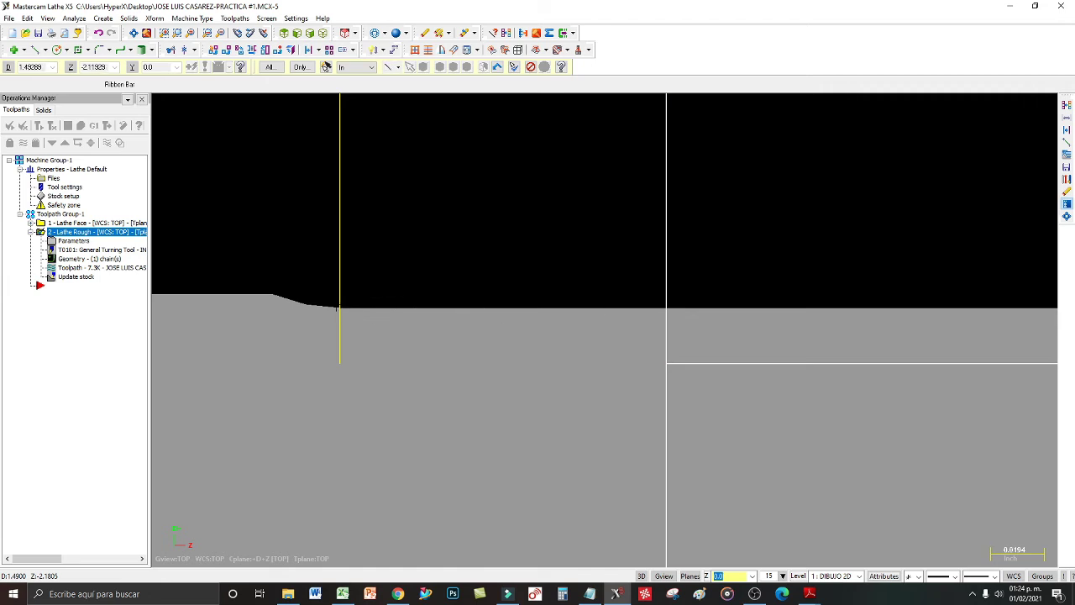
pyautogui.click(666, 304)
pyautogui.scroll(-3, 392, 411)
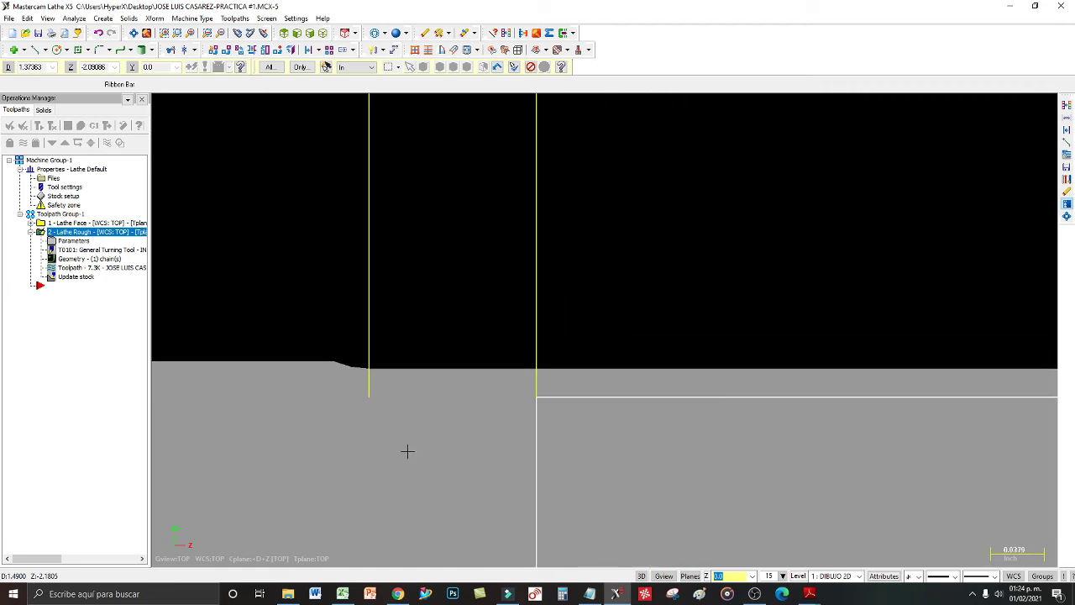
pyautogui.scroll(-1, 406, 451)
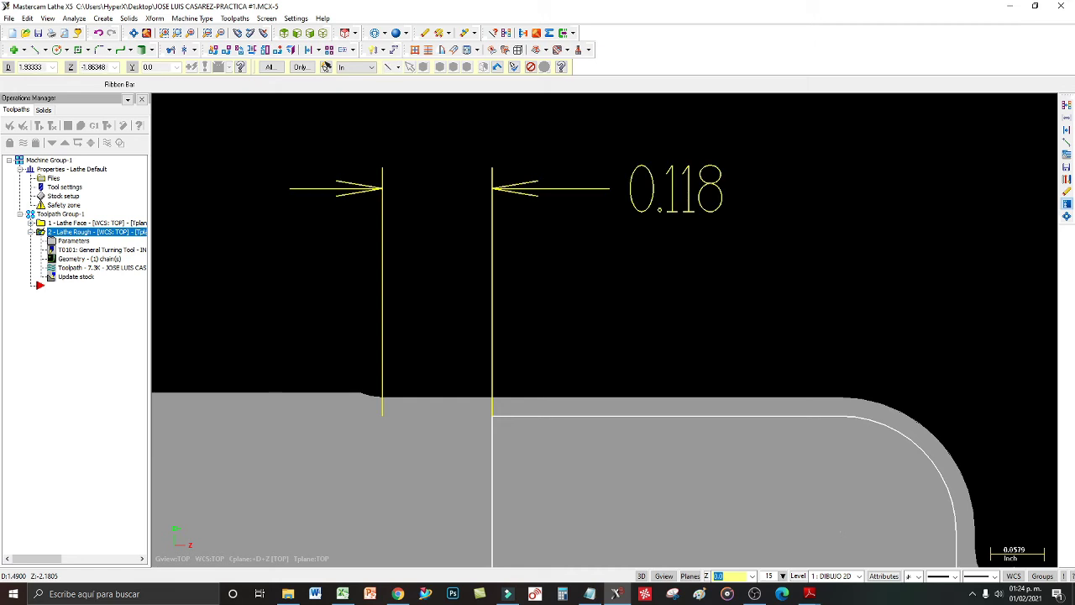
pyautogui.scroll(-3, 498, 137)
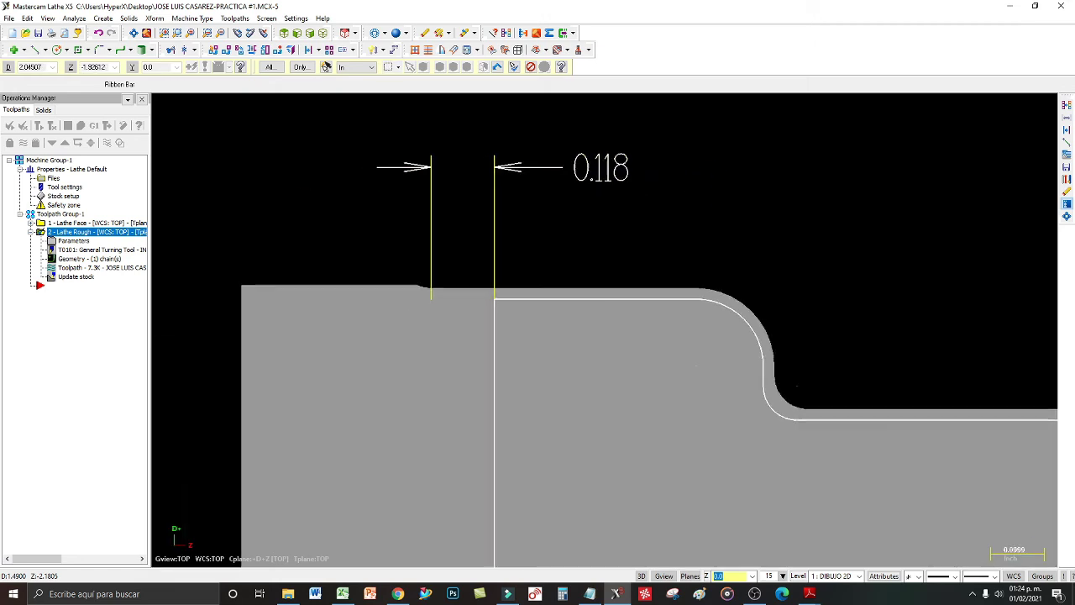
pyautogui.scroll(-2, 535, 130)
pyautogui.scroll(4, 532, 168)
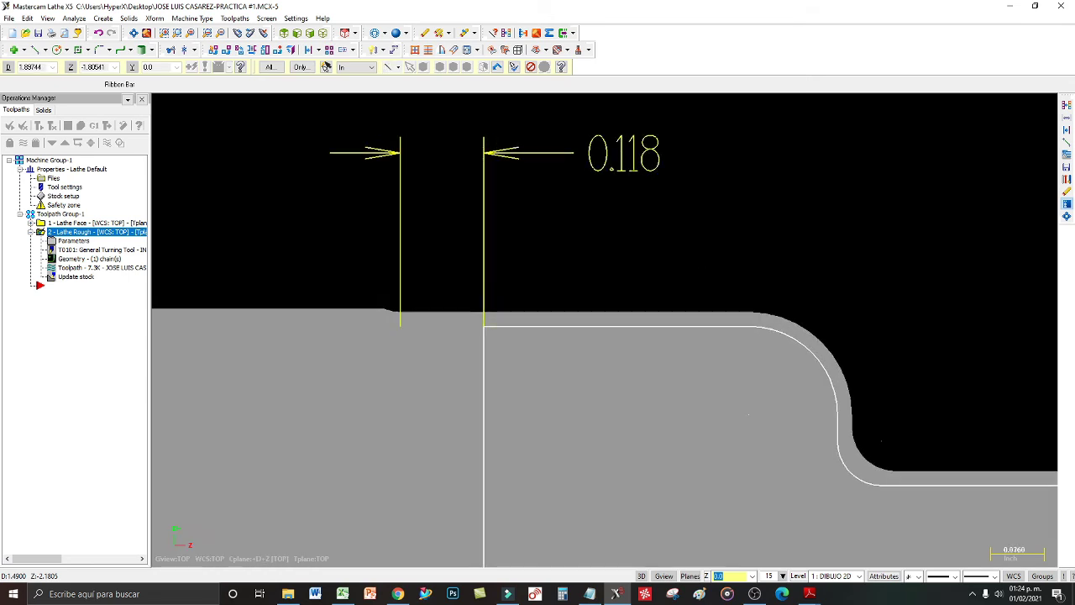
pyautogui.scroll(-2, 454, 210)
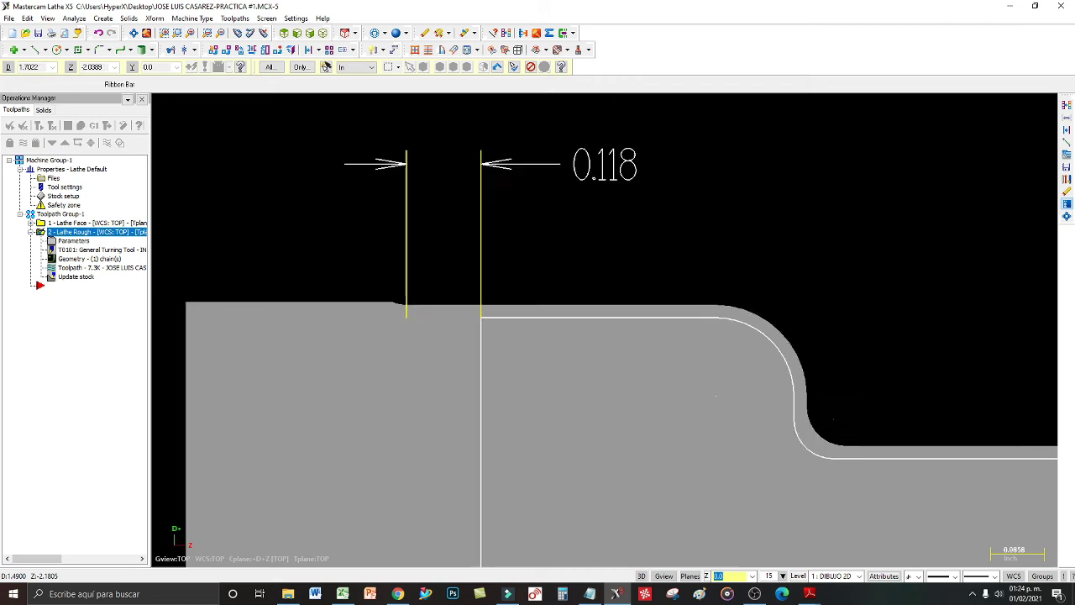
pyautogui.scroll(-2, 451, 172)
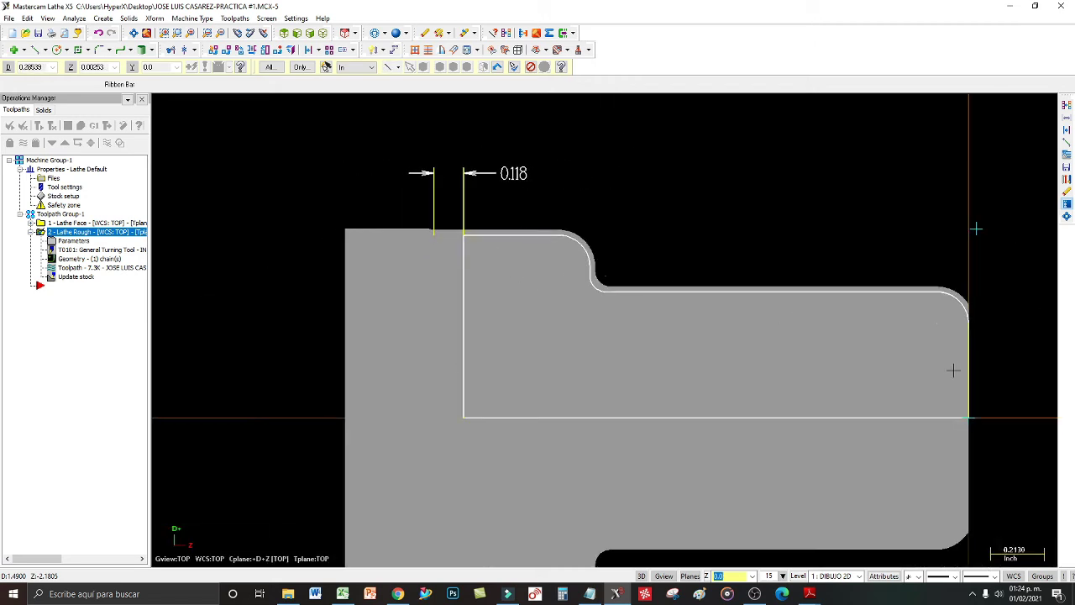
pyautogui.scroll(5, 483, 190)
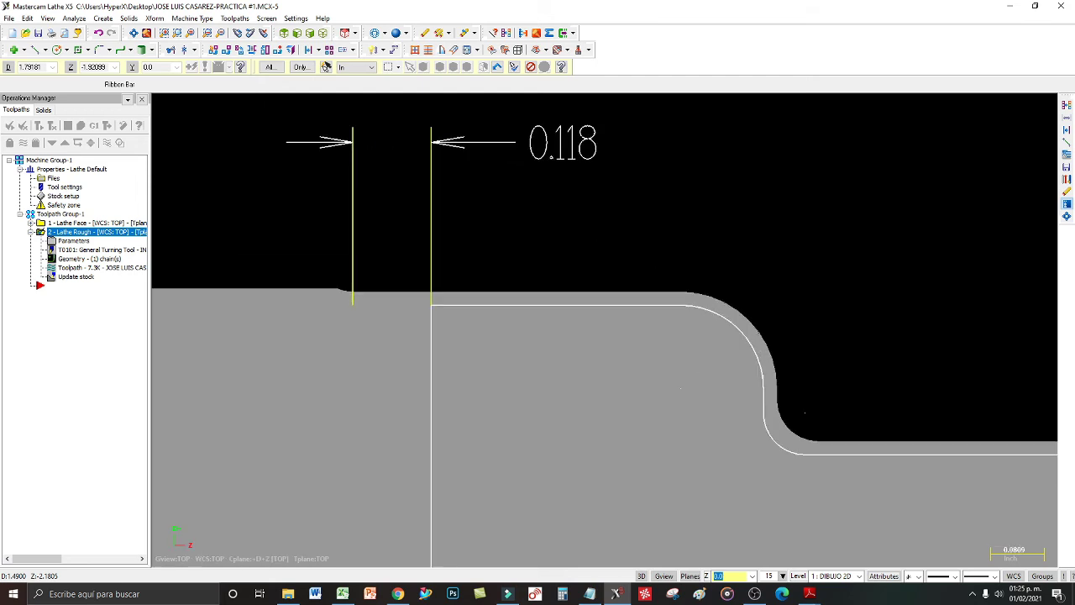
pyautogui.scroll(-2, 495, 252)
pyautogui.scroll(3, 325, 337)
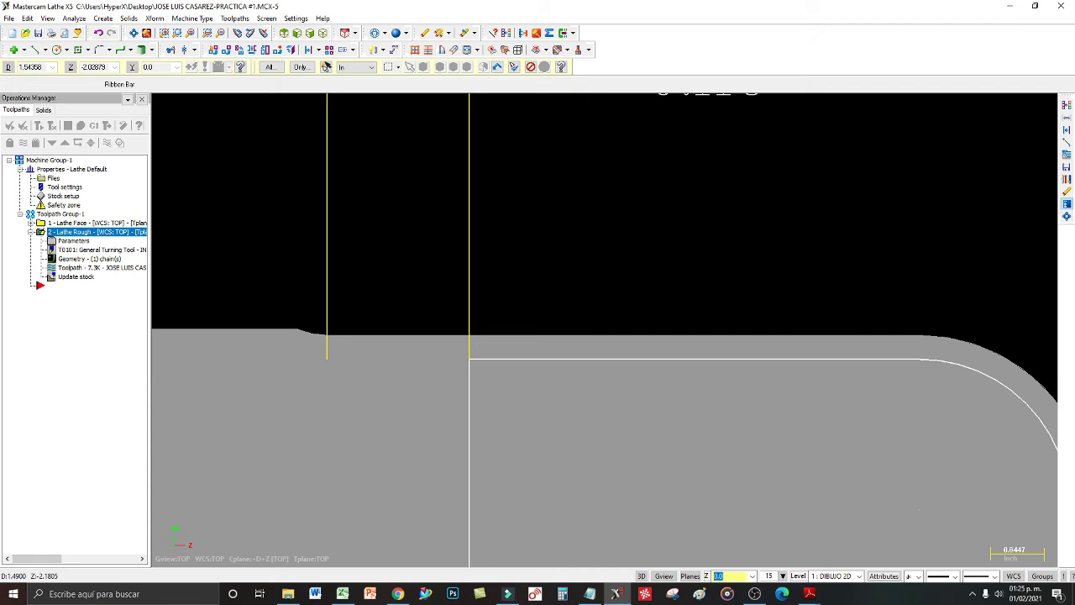
pyautogui.scroll(-3, 449, 406)
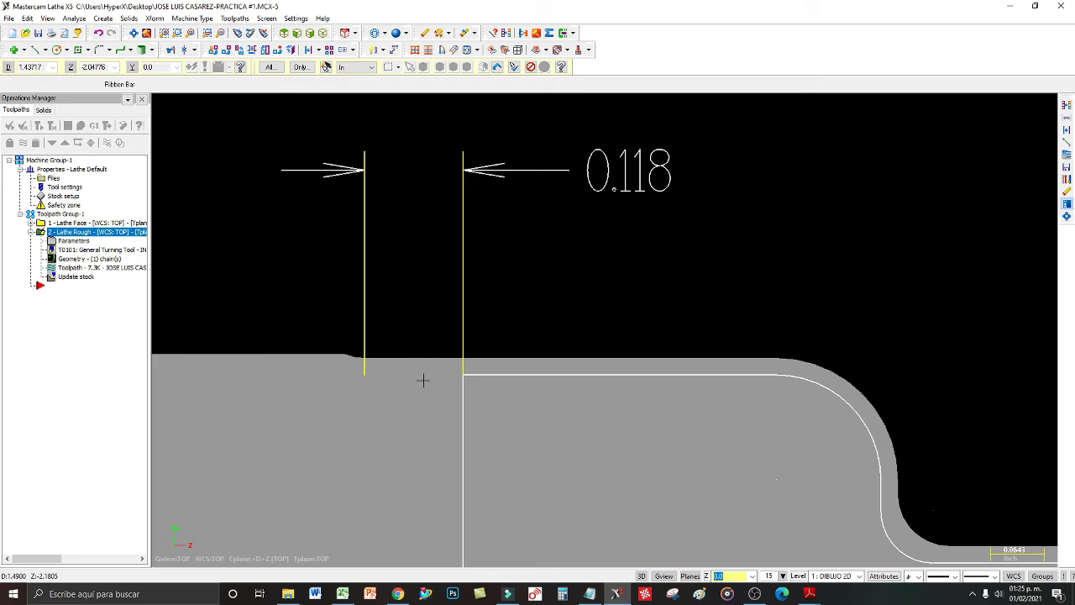
pyautogui.scroll(-2, 408, 341)
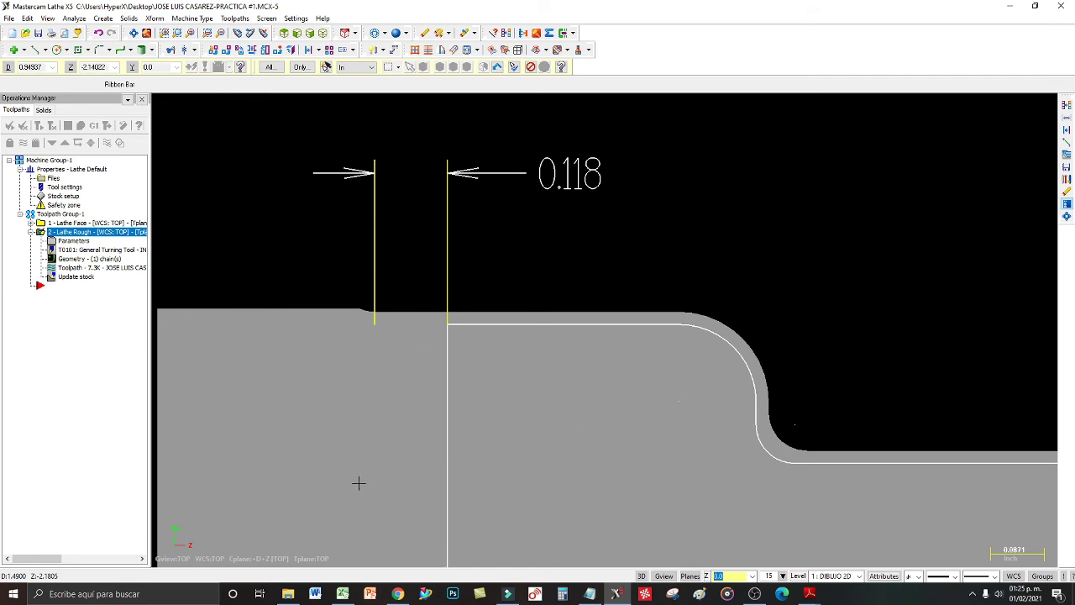
pyautogui.scroll(-1, 534, 428)
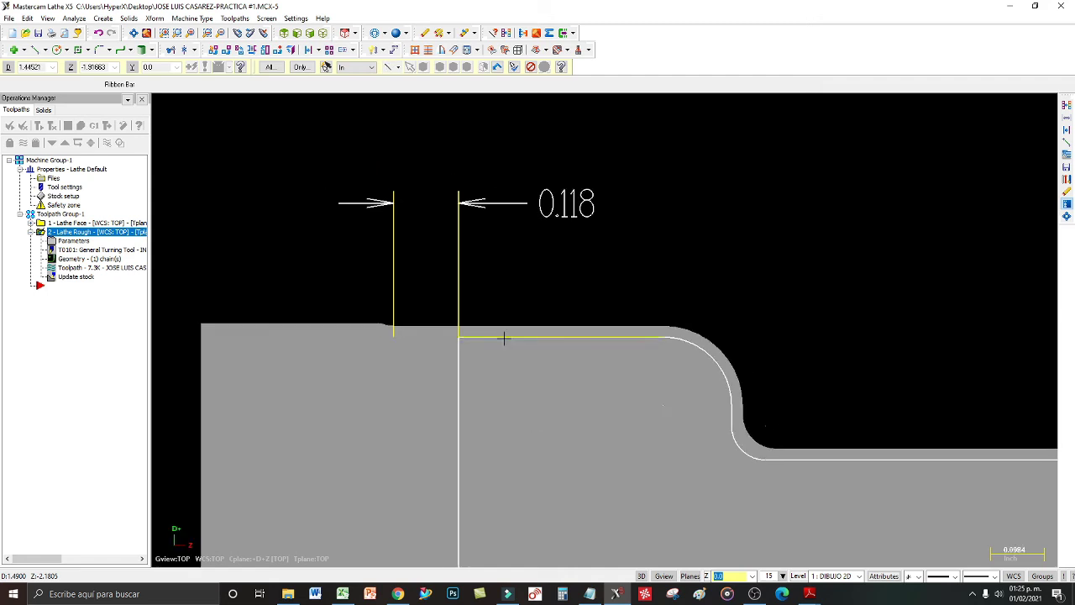
pyautogui.scroll(-3, 423, 197)
pyautogui.scroll(4, 408, 193)
pyautogui.scroll(1, 449, 248)
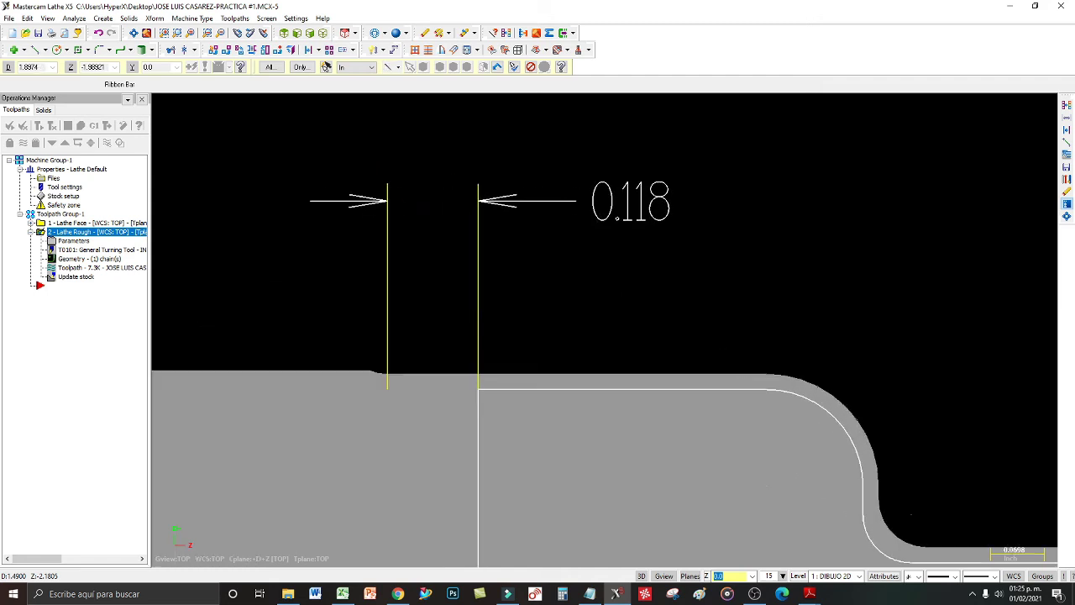
# - Delete the 0.118 dimension together with the two vertical reference lines at the part's back end
pyautogui.click(387, 243)
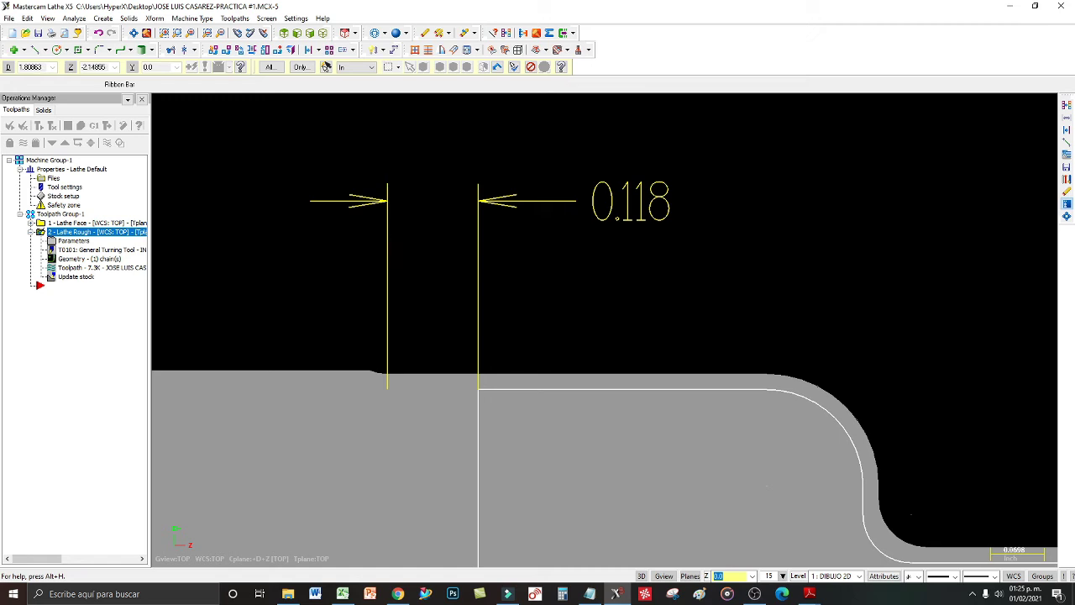
pyautogui.press('Delete')
pyautogui.scroll(-1, 436, 376)
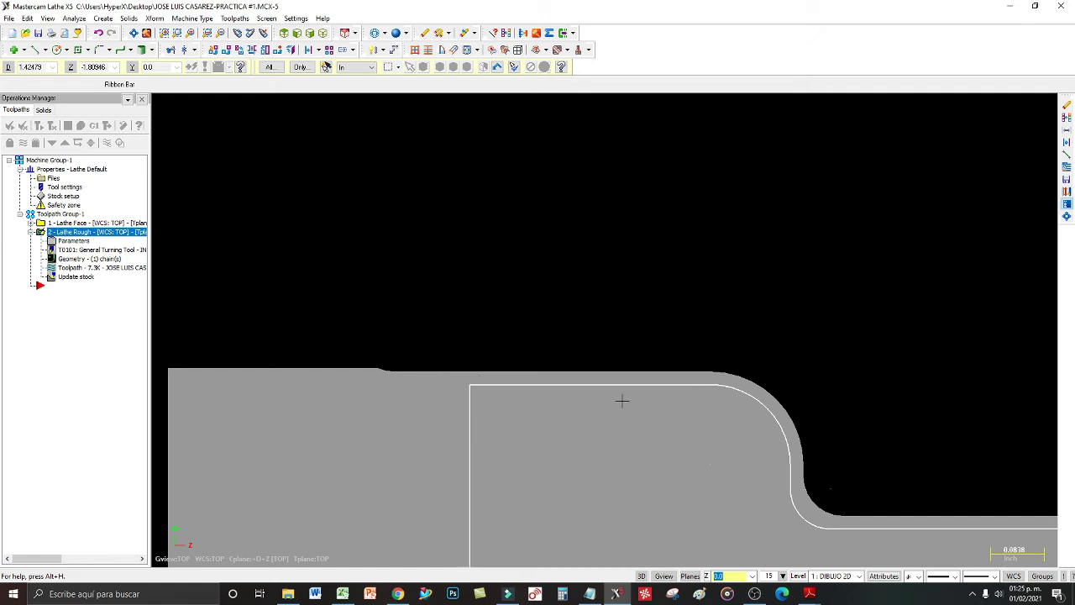
pyautogui.click(781, 414)
pyautogui.scroll(-1, 369, 176)
pyautogui.click(133, 33)
pyautogui.scroll(-2, 316, 315)
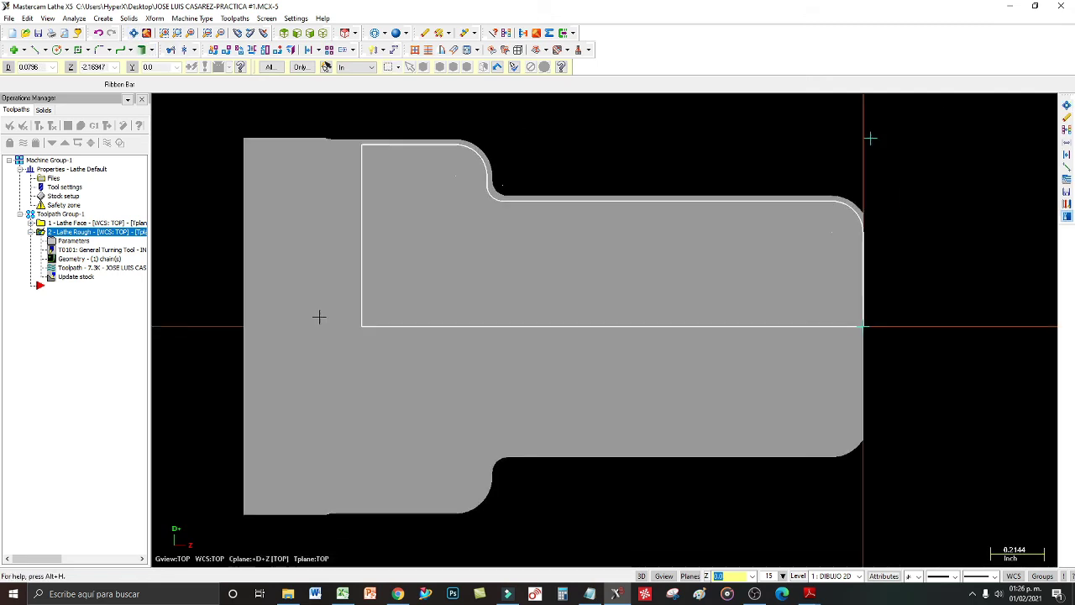
pyautogui.scroll(1, 819, 161)
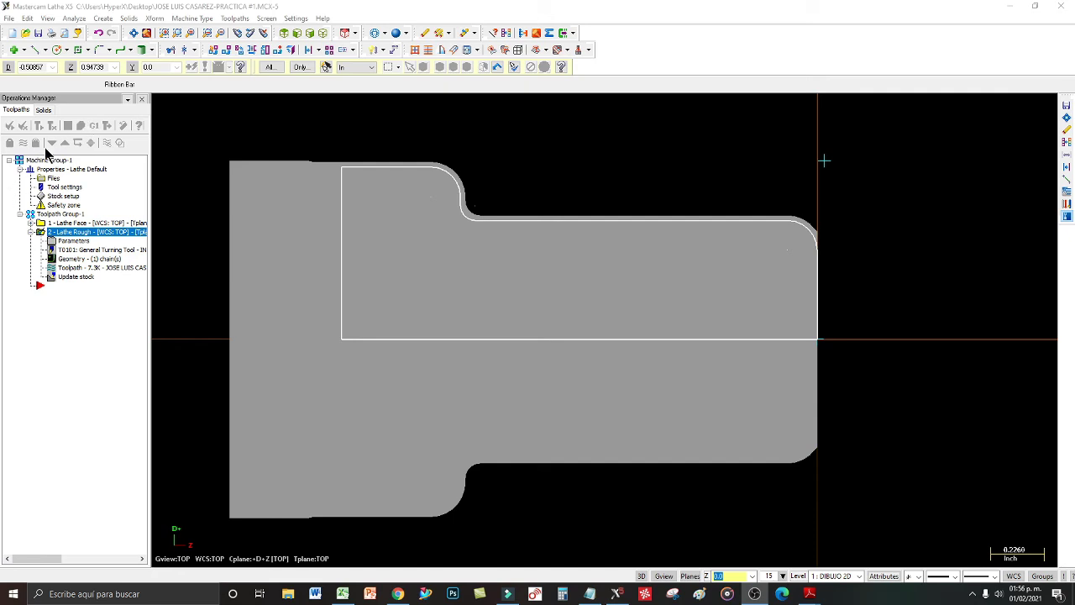
# - Backplot the Lathe Rough operation, and review its rough and toolpath parameters, including the operation comment
pyautogui.click(67, 125)
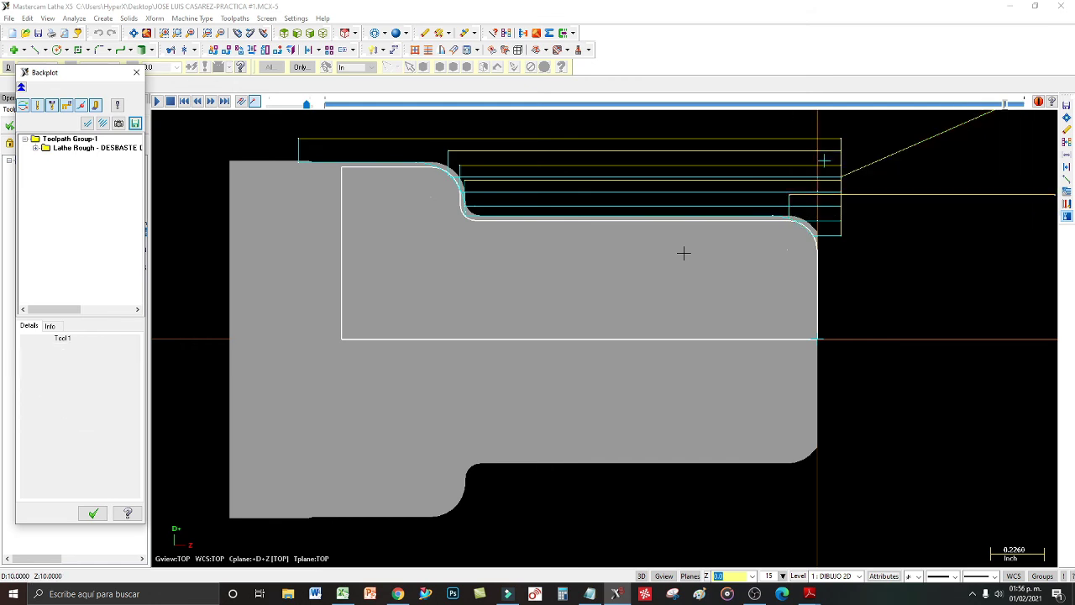
pyautogui.click(92, 513)
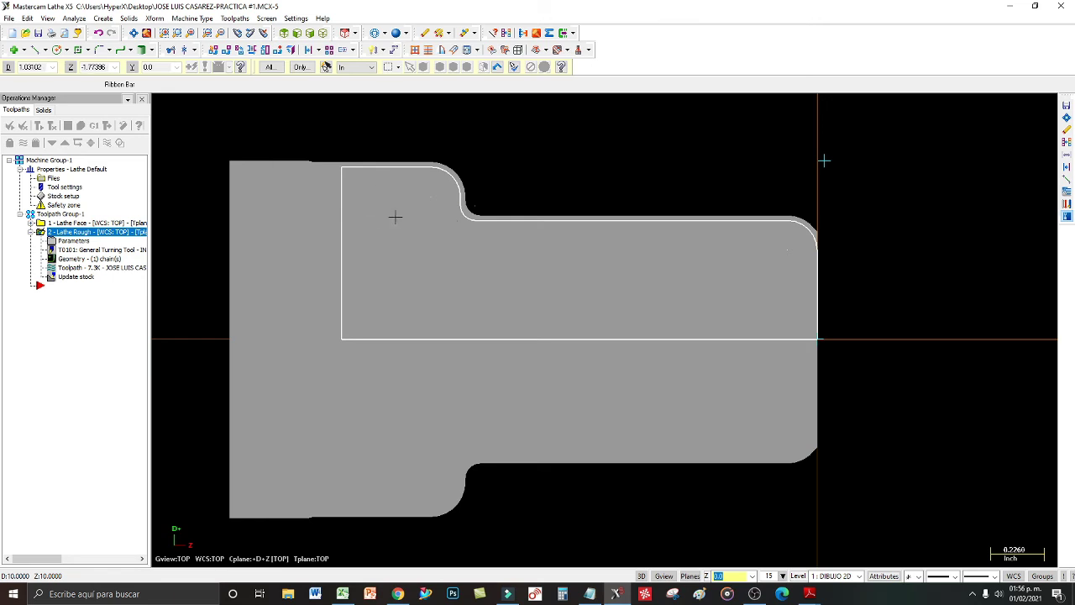
pyautogui.click(65, 233)
pyautogui.click(66, 239)
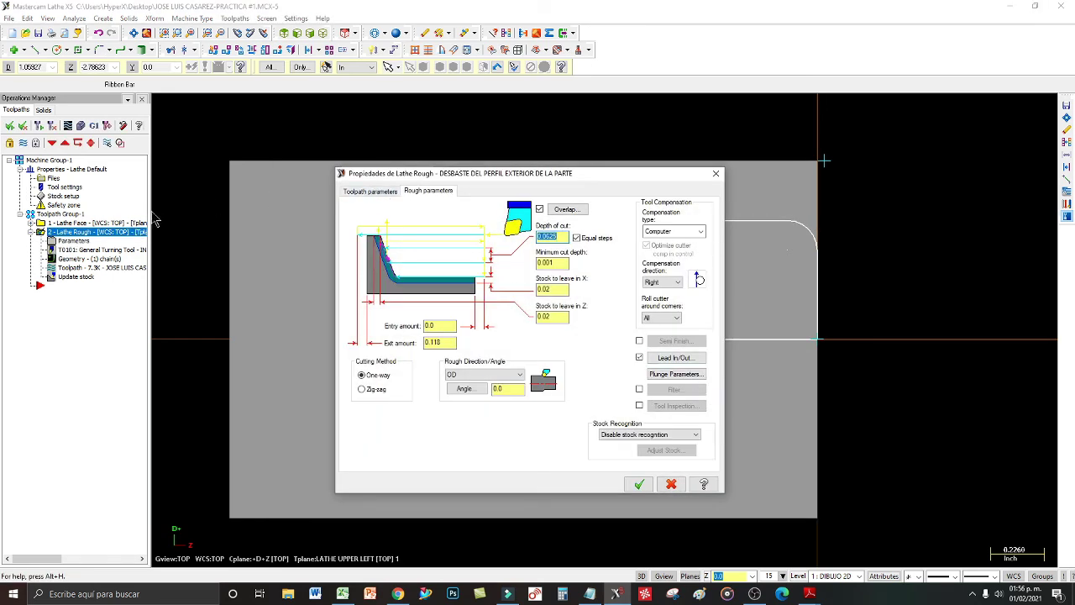
pyautogui.click(367, 193)
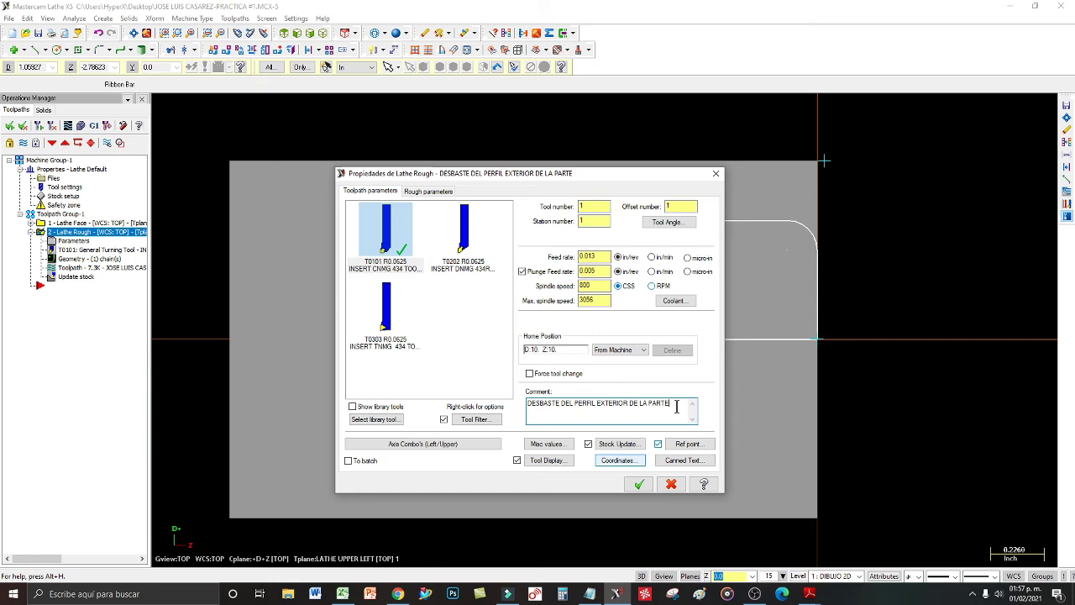
pyautogui.click(639, 485)
# - Switch to the PLANO-PRACTICA #1 drawing in Adobe Reader, review the part's dimensions, and return to Mastercam
pyautogui.moveTo(811, 593)
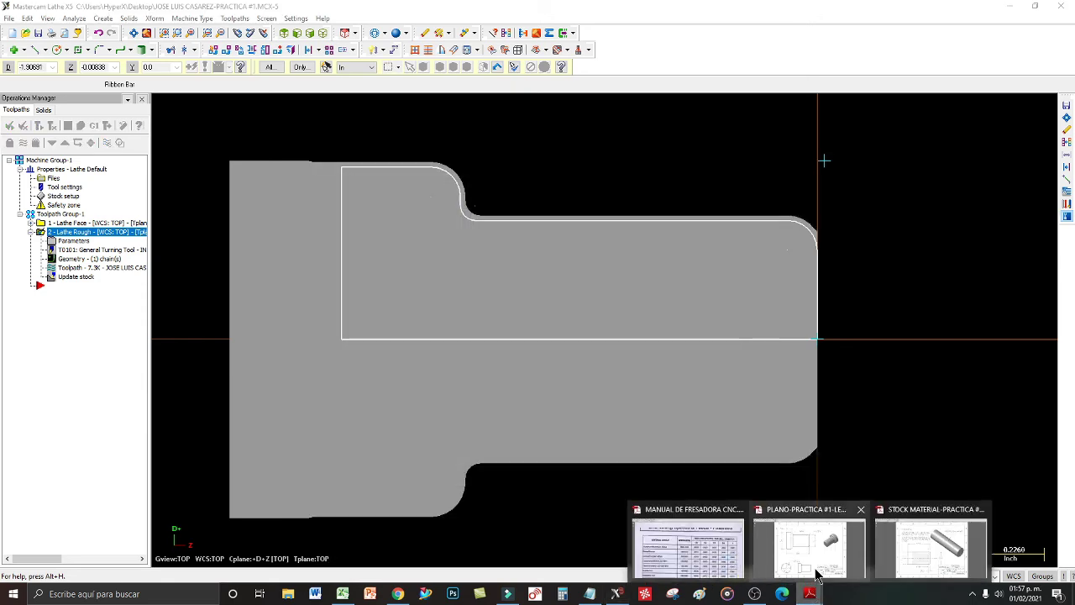
pyautogui.click(808, 550)
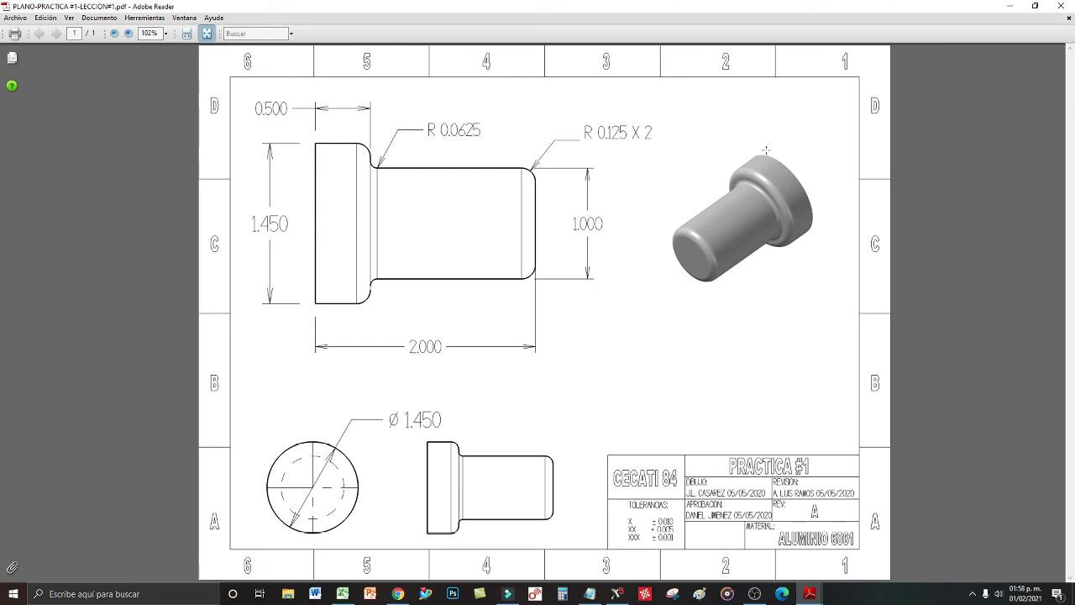
pyautogui.click(1011, 7)
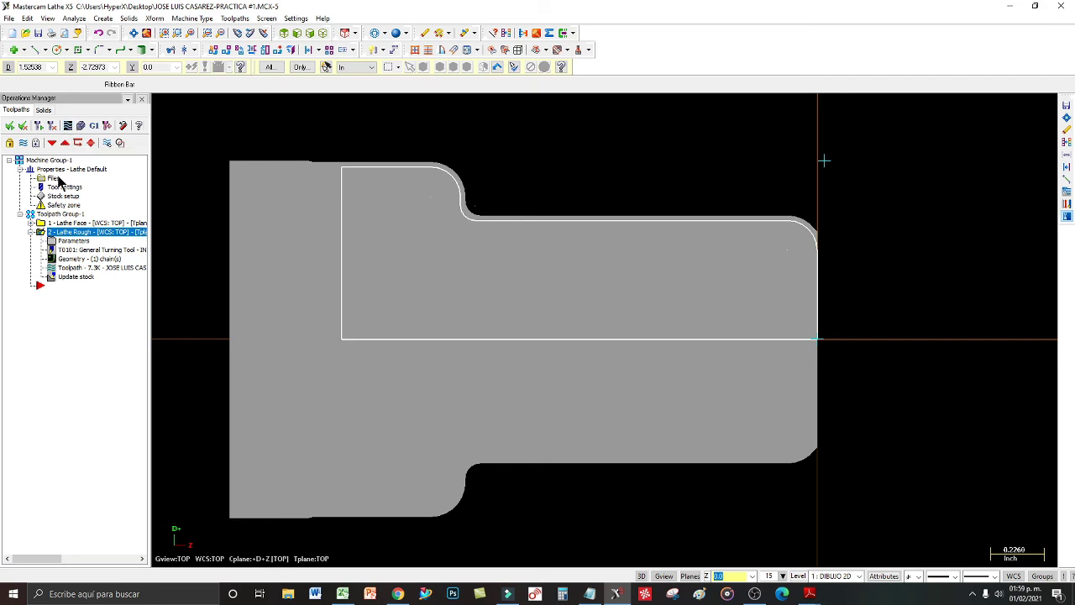
# - Backplot Lathe Rough to the first pass's end beyond the part's back end, and compare its diameter with the PLANO-PRACTICA #1 drawing
pyautogui.click(60, 233)
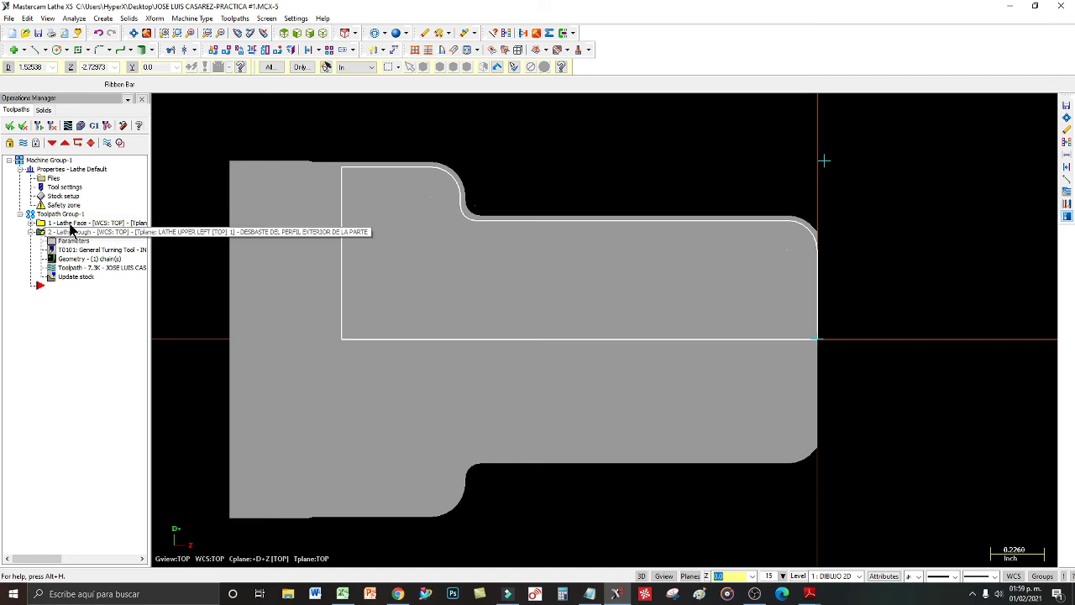
pyautogui.click(69, 126)
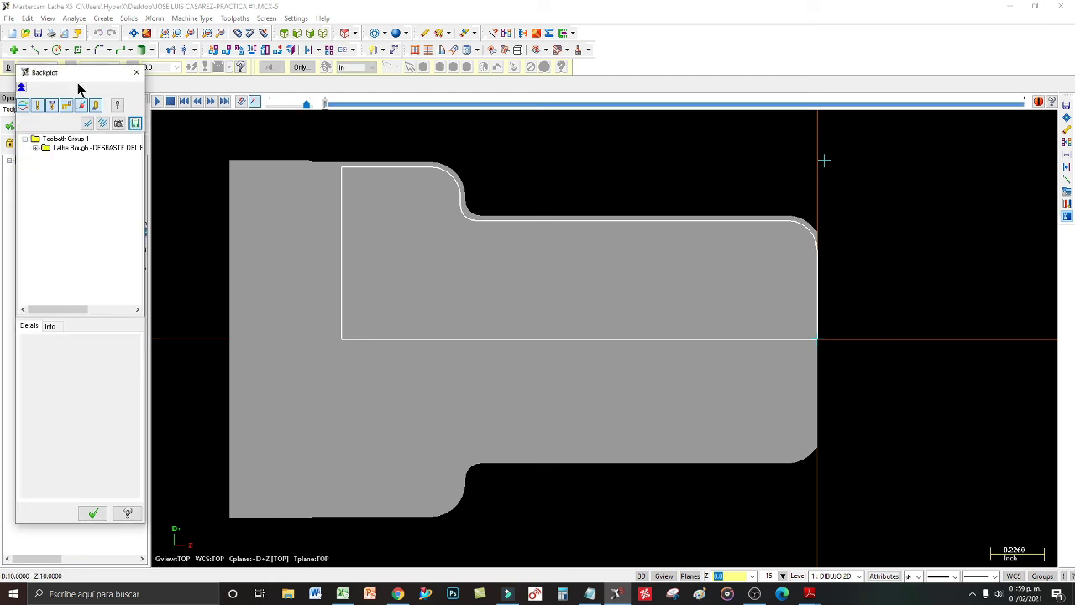
pyautogui.scroll(-1, 324, 468)
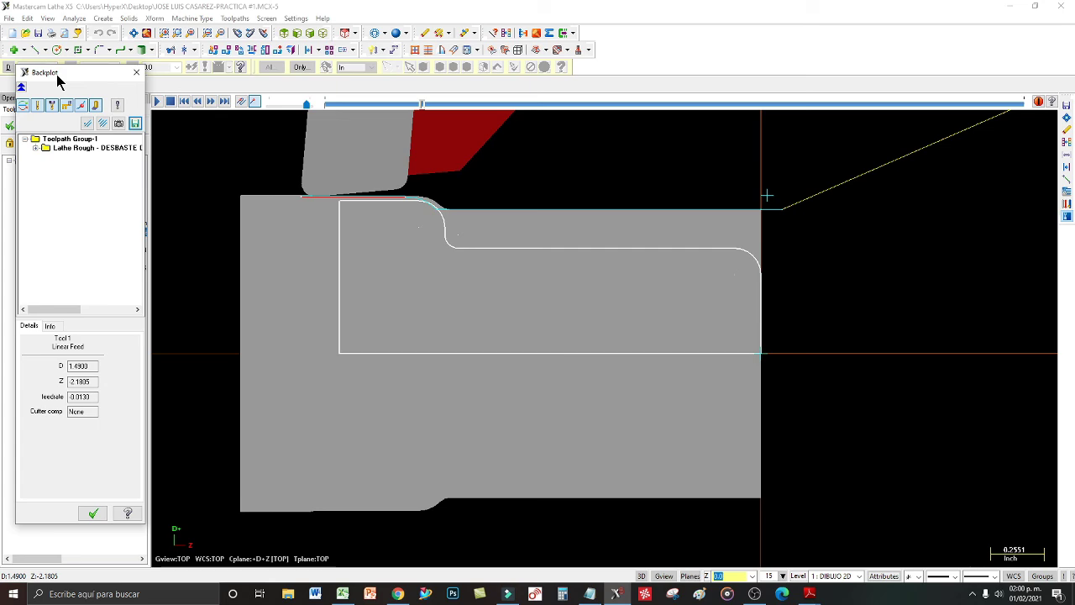
pyautogui.moveTo(811, 594)
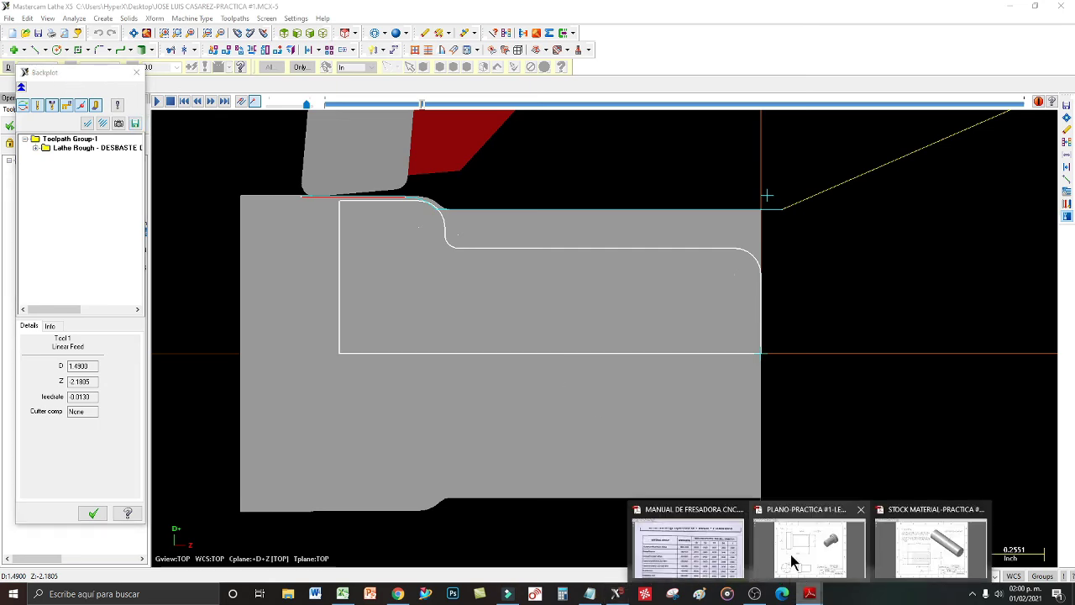
pyautogui.click(792, 557)
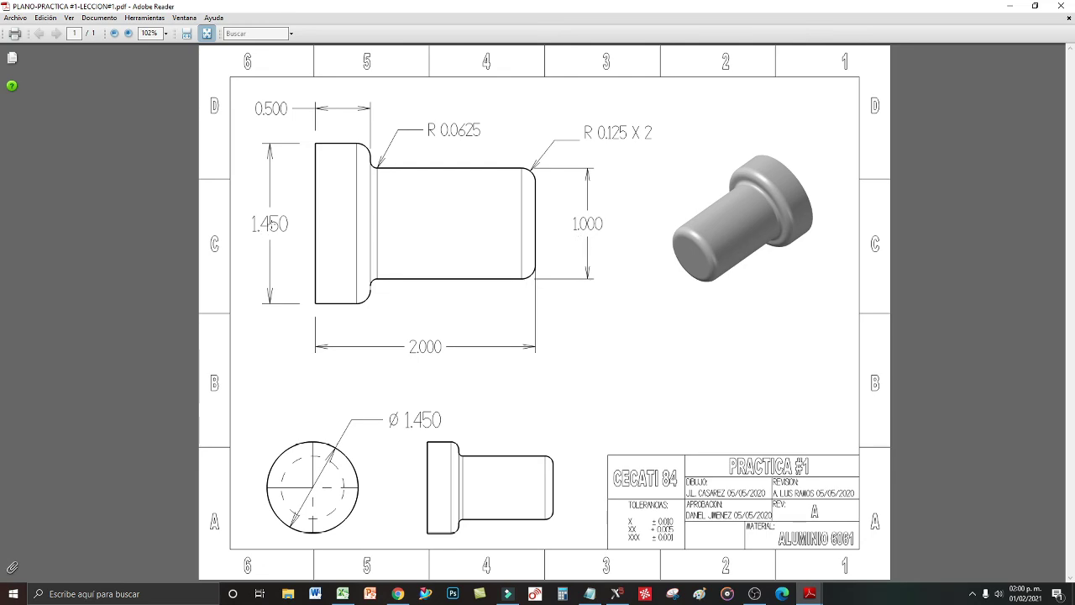
pyautogui.click(1011, 7)
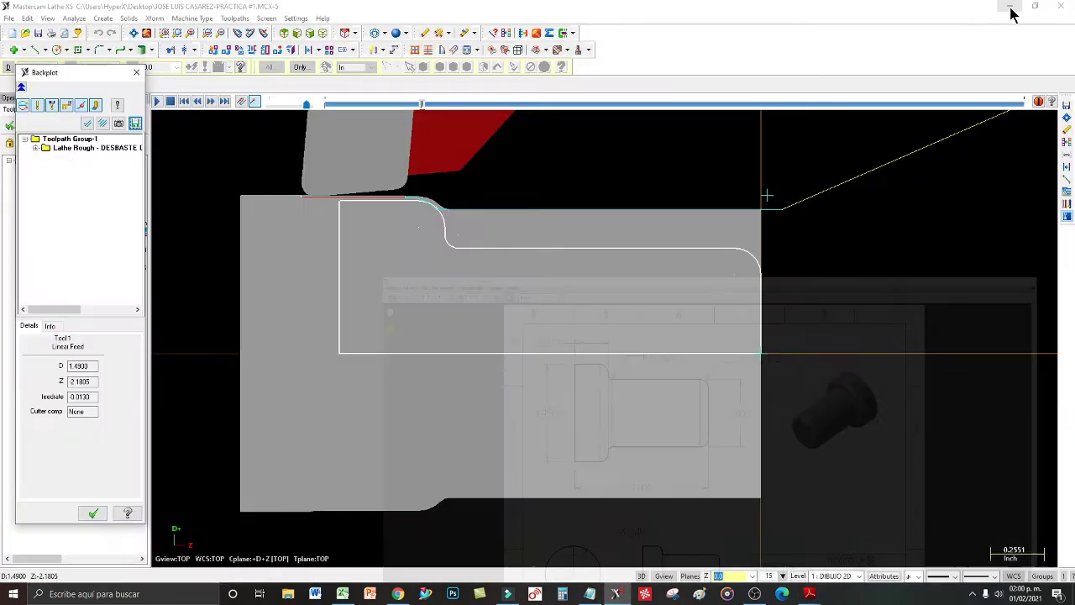
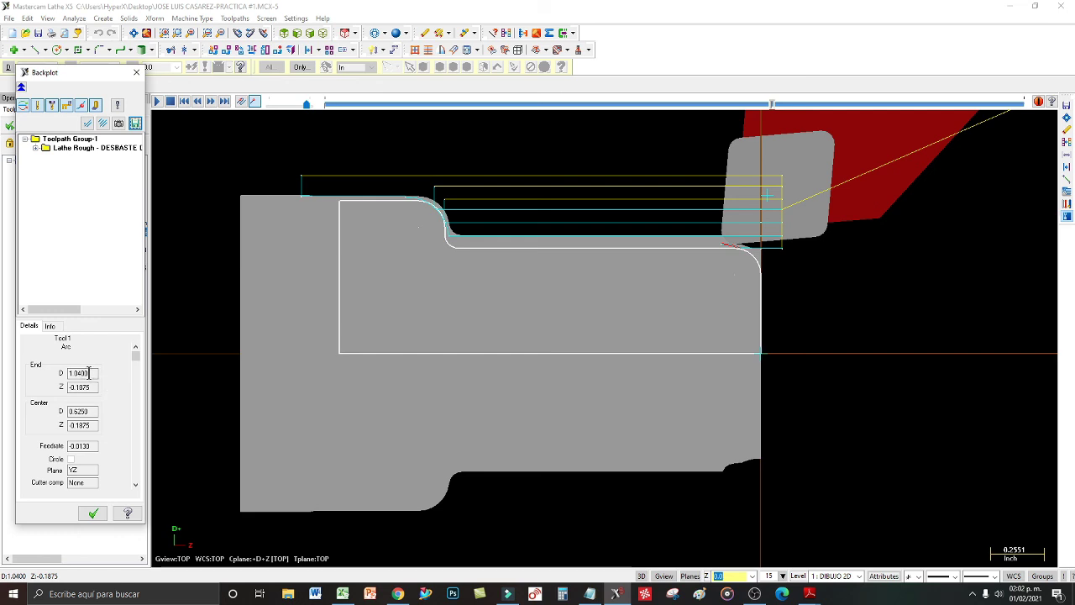
# - Step the backplot back and forth along the smaller diameter's last roughing pass to check the D and Z coordinates
pyautogui.press('s')
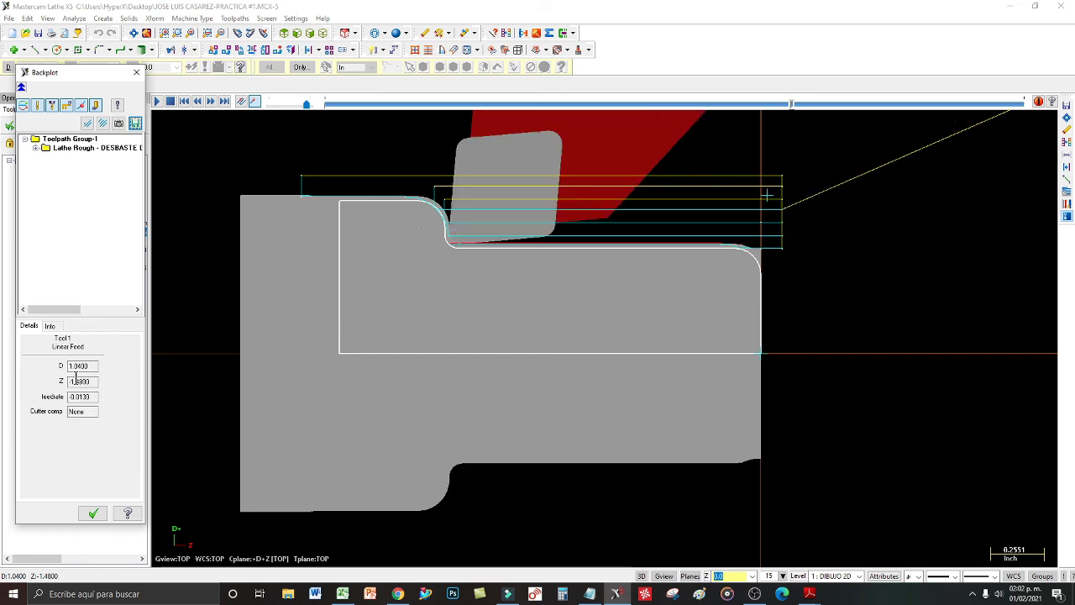
pyautogui.press('b')
pyautogui.press('s')
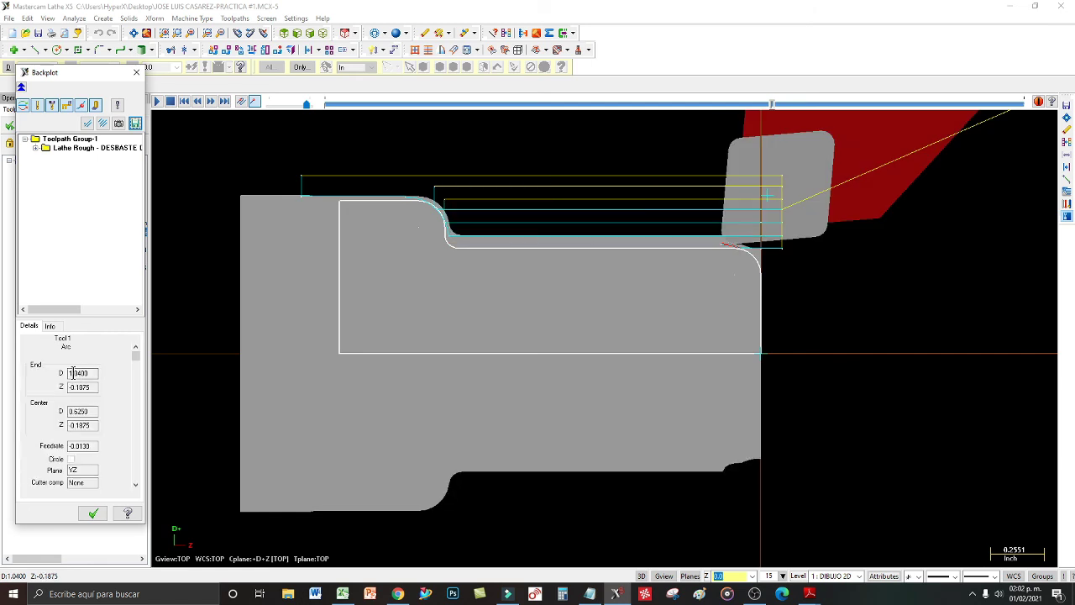
pyautogui.press('s')
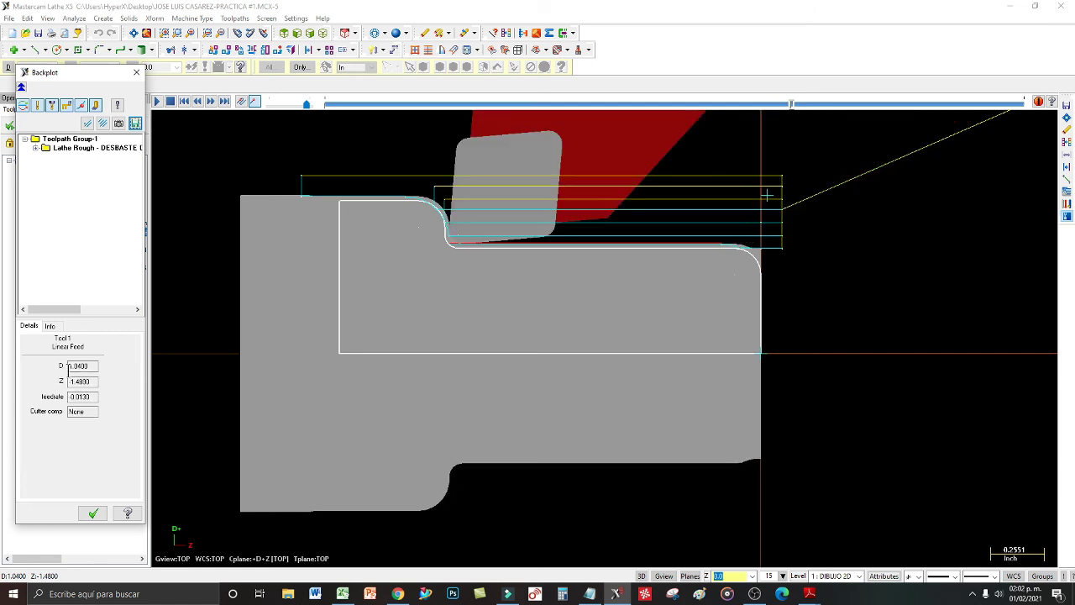
# - Record 1.040 as DIAMETRO EN FRENTE in the HERRAMIENTAS.txt notes in Notepad, and return to Mastercam
pyautogui.click(589, 593)
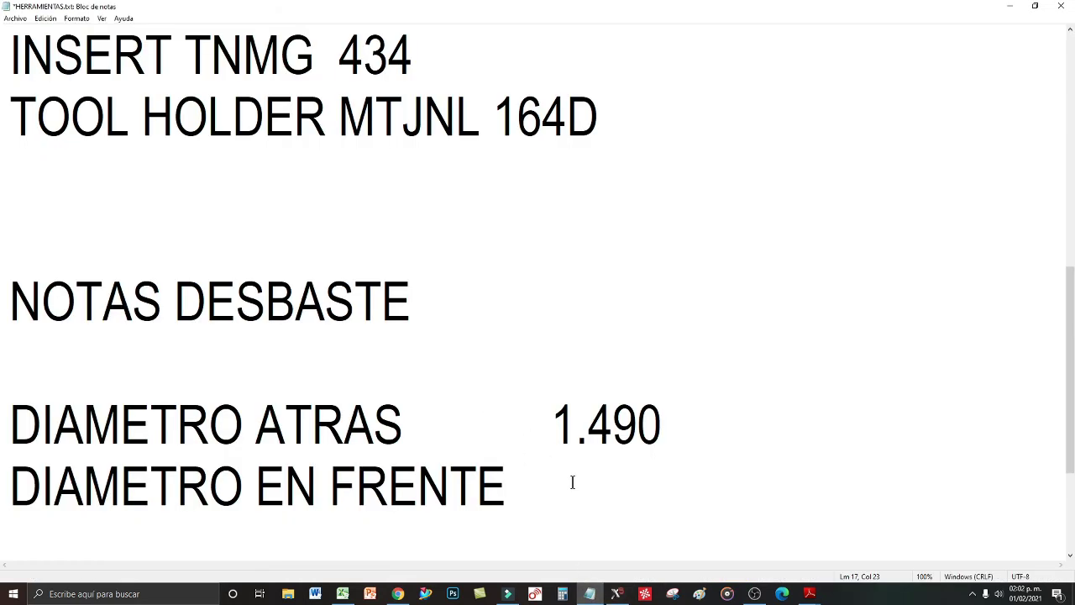
pyautogui.write('1.040')
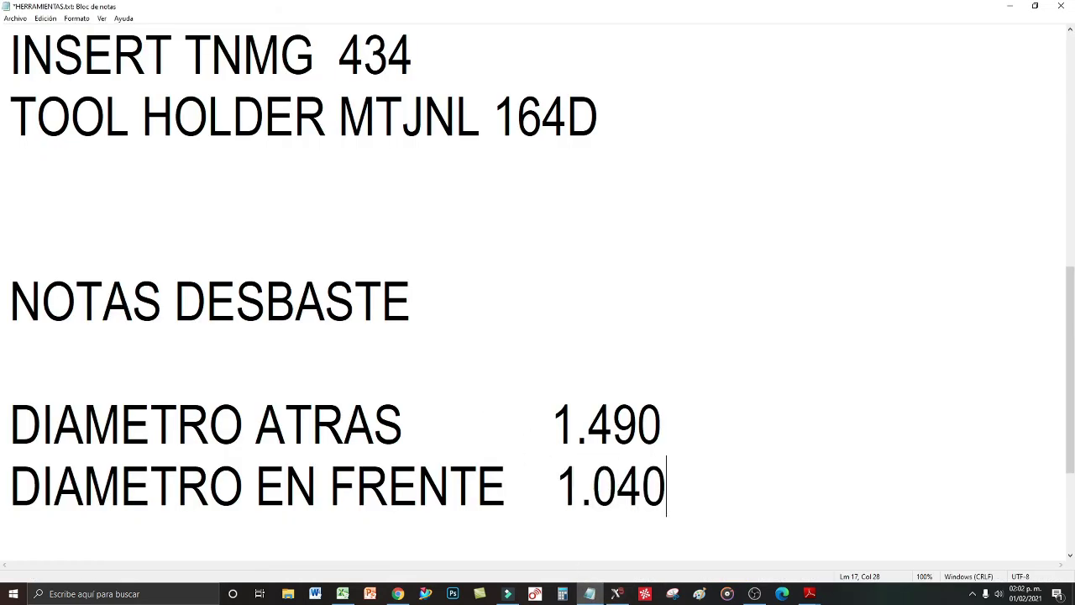
pyautogui.click(617, 592)
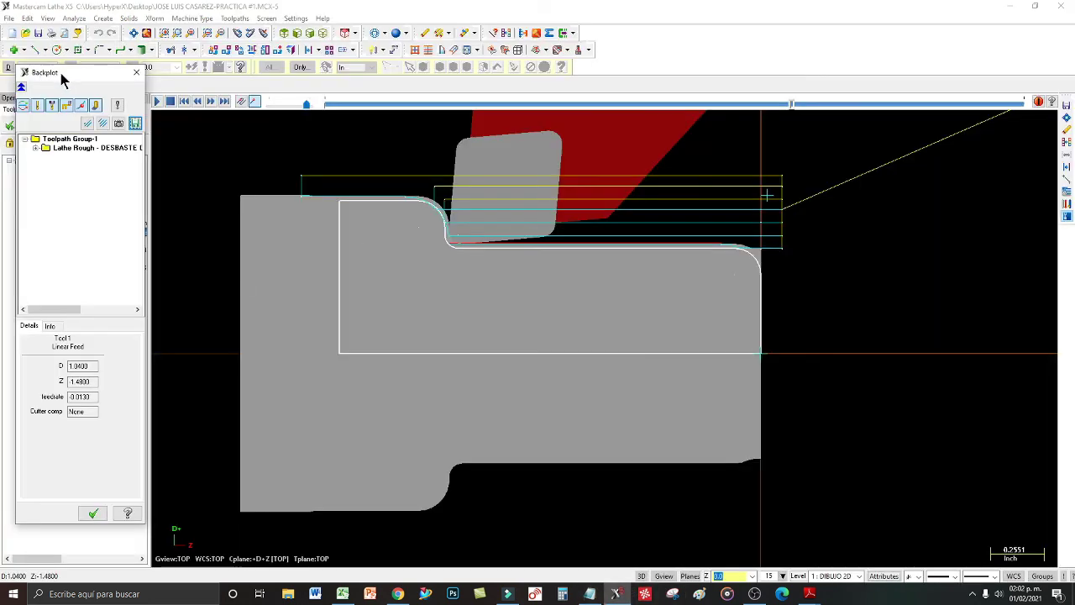
# - Restart the Lathe Rough backplot and step to the first pass's end beyond the part's back end to check its diameter
pyautogui.click(328, 104)
pyautogui.click(89, 78)
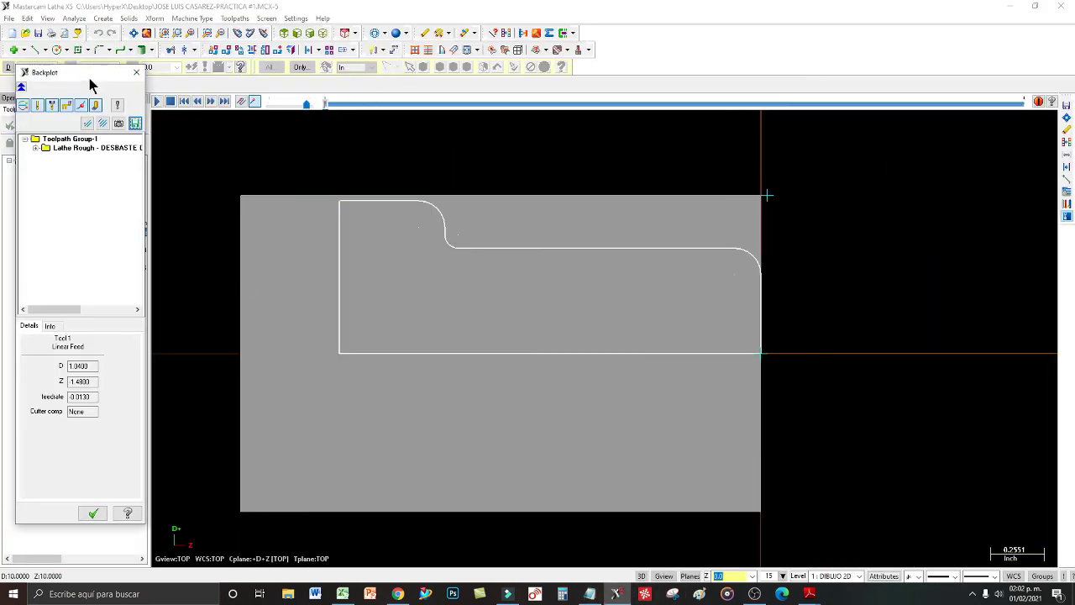
pyautogui.press('s')
pyautogui.press('s')
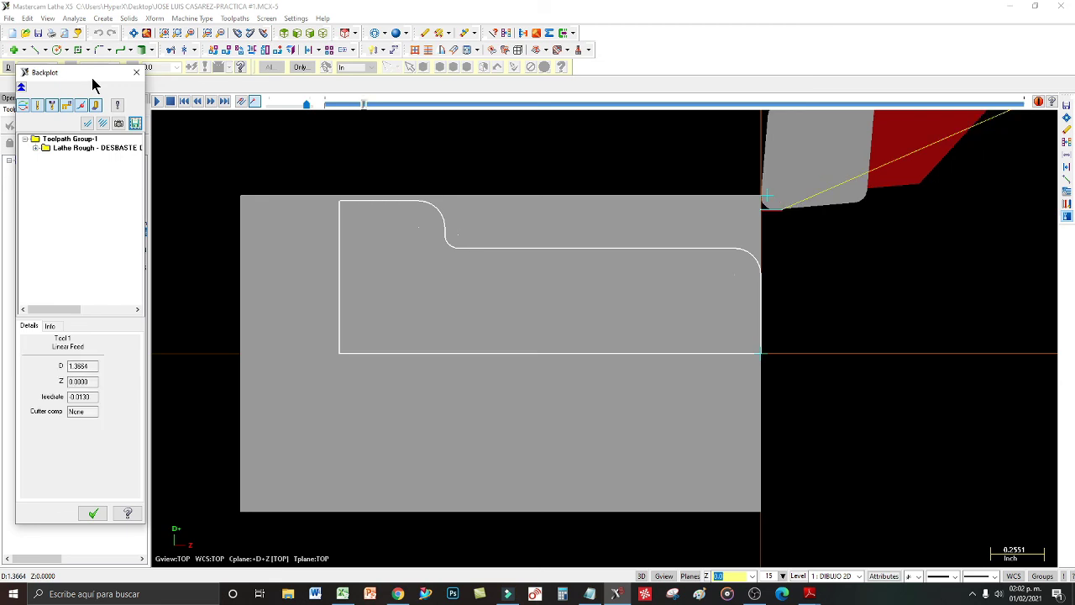
pyautogui.press('s')
pyautogui.press('s')
pyautogui.press('s')
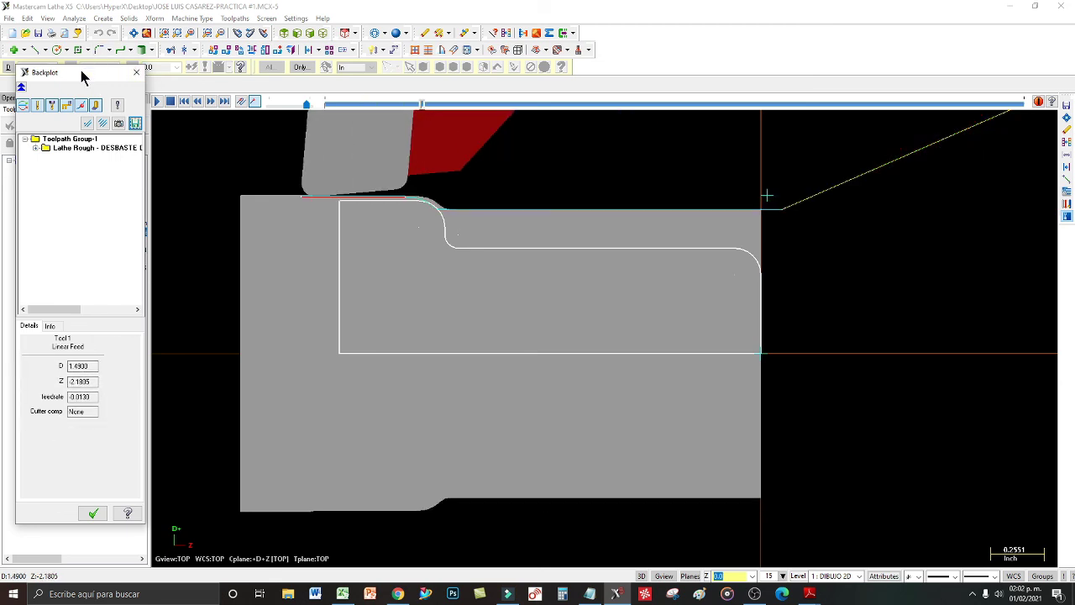
# - Step the backplot through the following roughing passes to the shoulder end of the smaller diameter's last pass, and check its coordinates
pyautogui.press('s')
pyautogui.press('s')
pyautogui.press('s')
pyautogui.press('s')
pyautogui.press('s')
pyautogui.press('s')
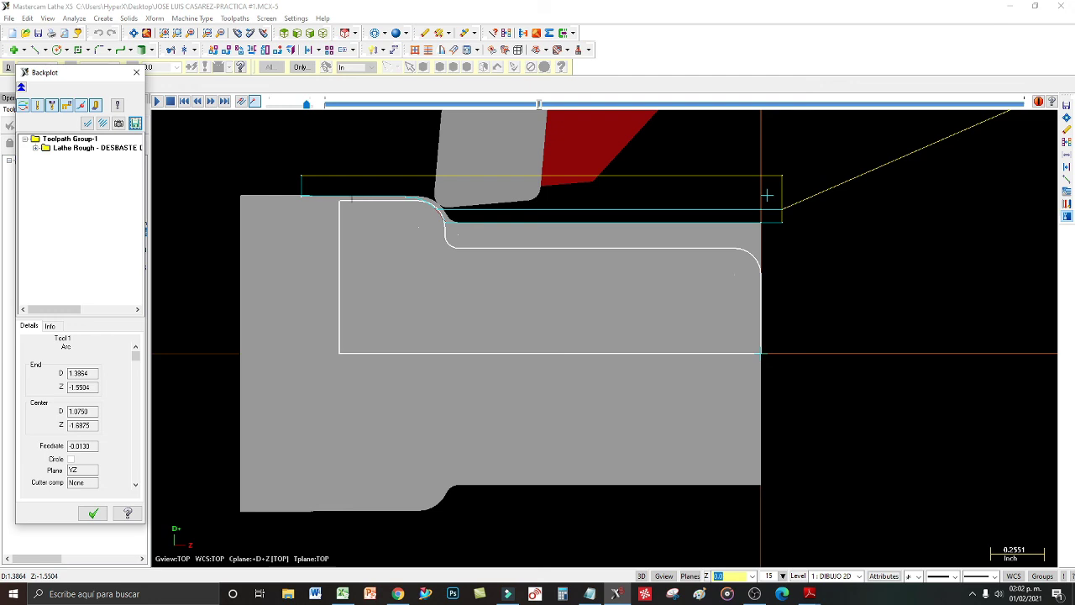
pyautogui.press('s')
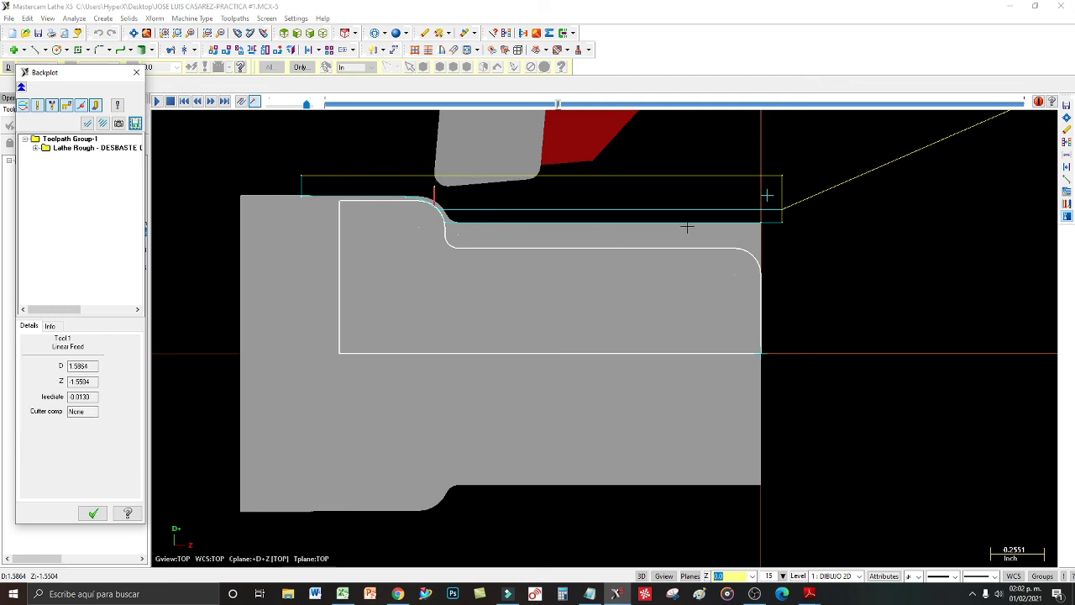
pyautogui.press('s')
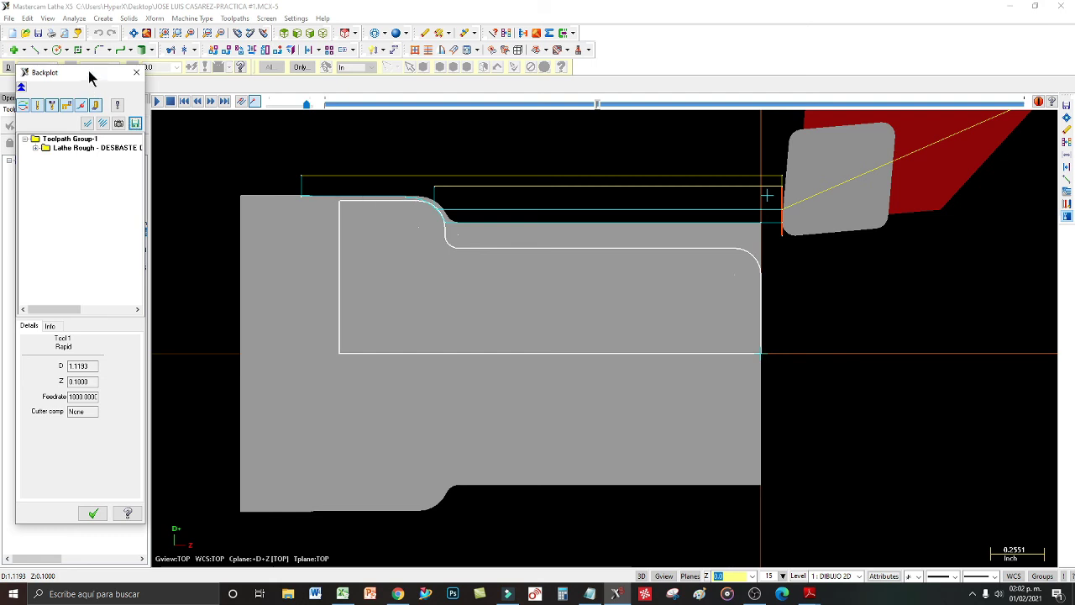
pyautogui.press('s')
pyautogui.press('s')
pyautogui.press('s')
pyautogui.press('s')
pyautogui.press('s')
pyautogui.press('s')
pyautogui.press('s')
pyautogui.press('s')
pyautogui.press('s')
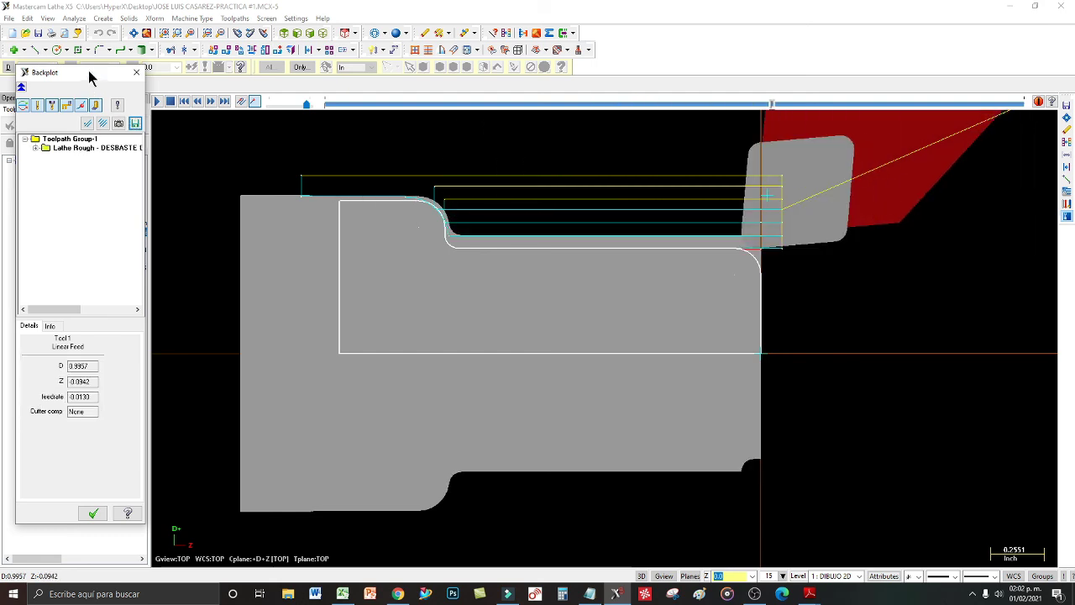
pyautogui.press('s')
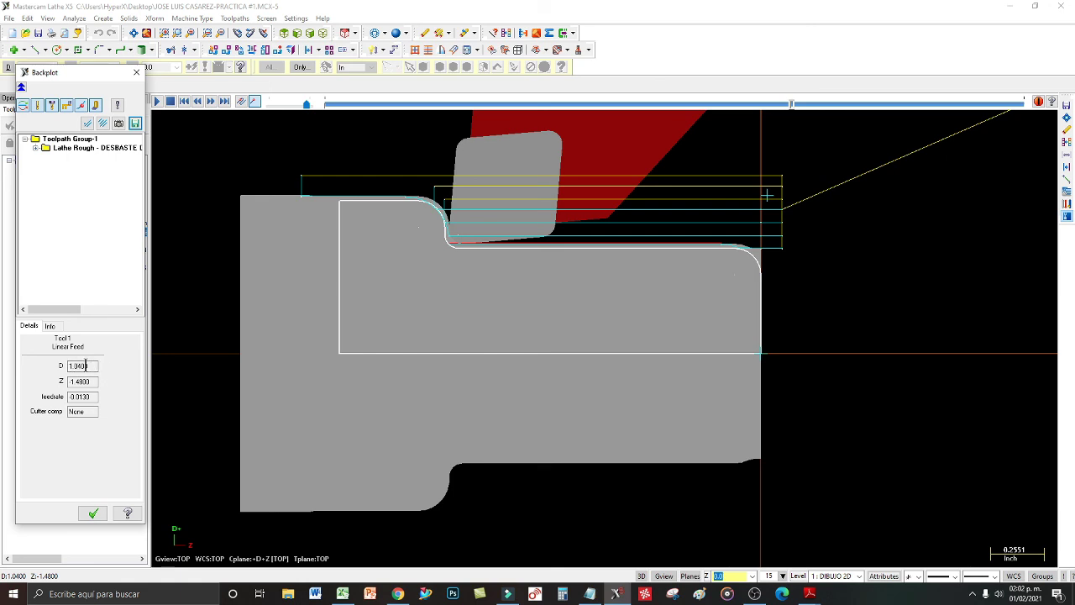
# - Step the backplot through the front radius pass to the final retract, and close the backplot
pyautogui.press('s')
pyautogui.press('s')
pyautogui.press('s')
pyautogui.press('s')
pyautogui.press('s')
pyautogui.press('s')
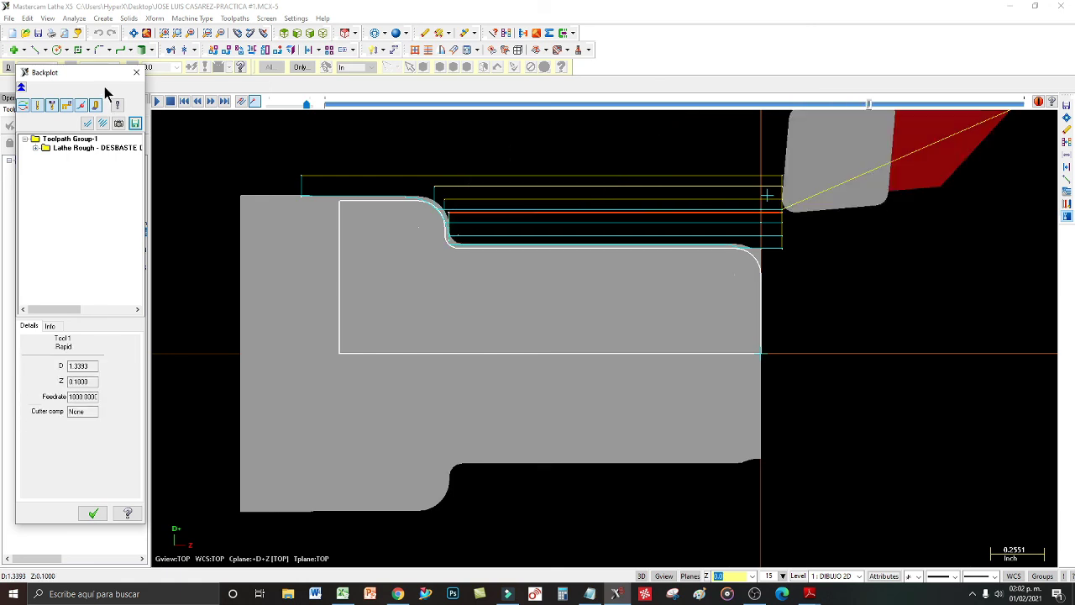
pyautogui.press('s')
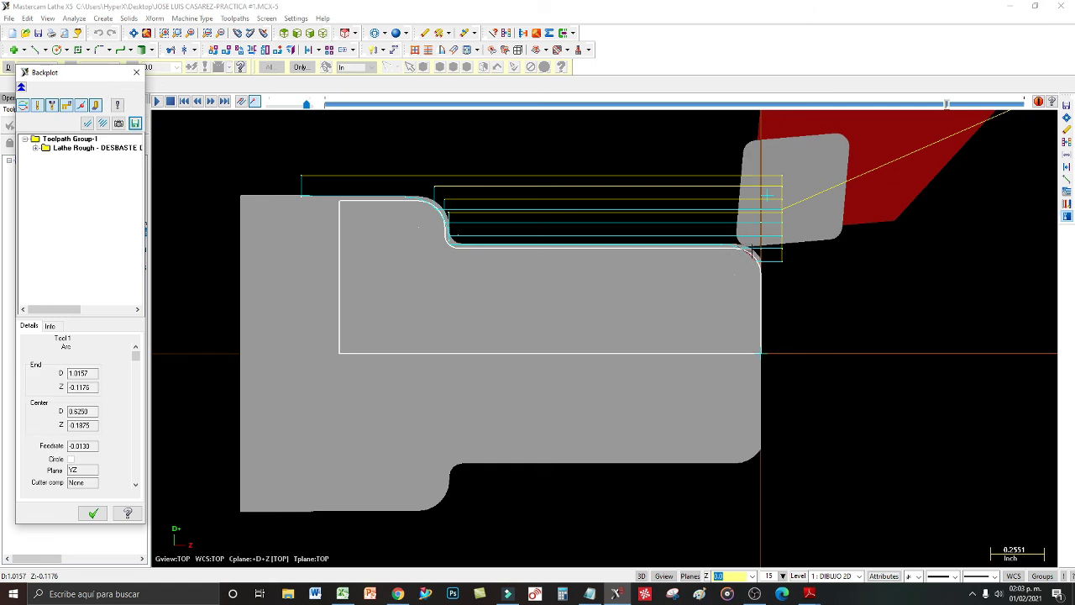
pyautogui.press('s')
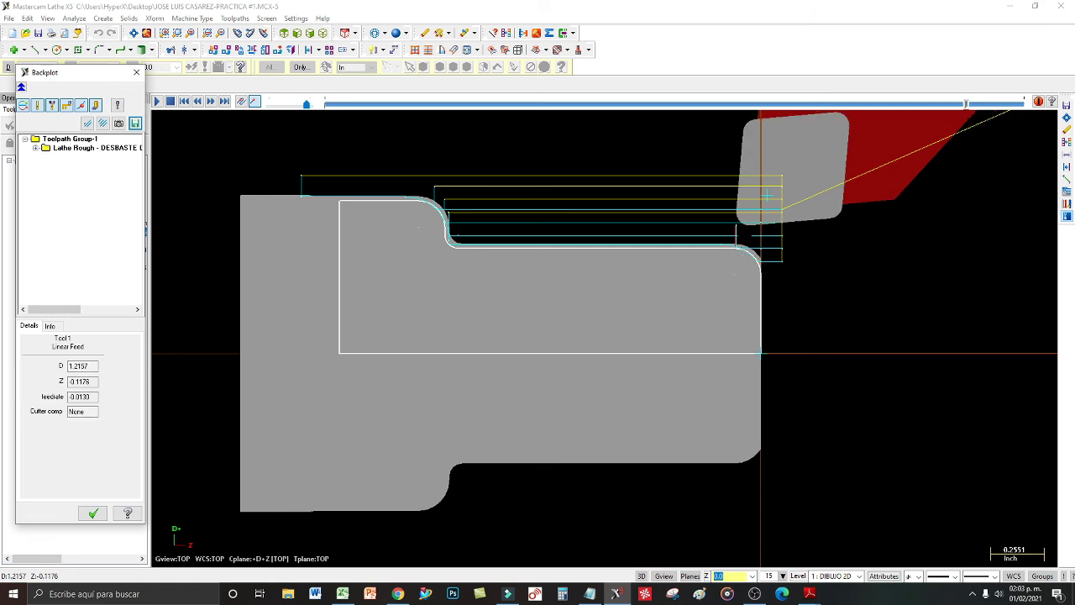
pyautogui.press('s')
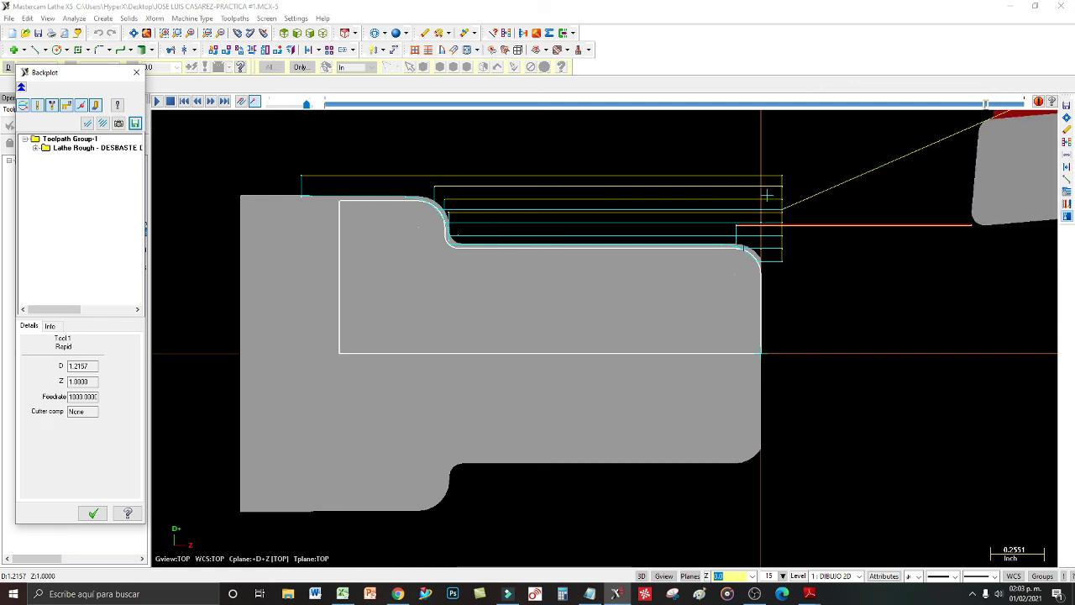
pyautogui.click(92, 514)
# - Review the roughing diameter notes in Notepad, and examine Lathe Rough's stock to leave in X and Z in Mastercam
pyautogui.moveTo(591, 595)
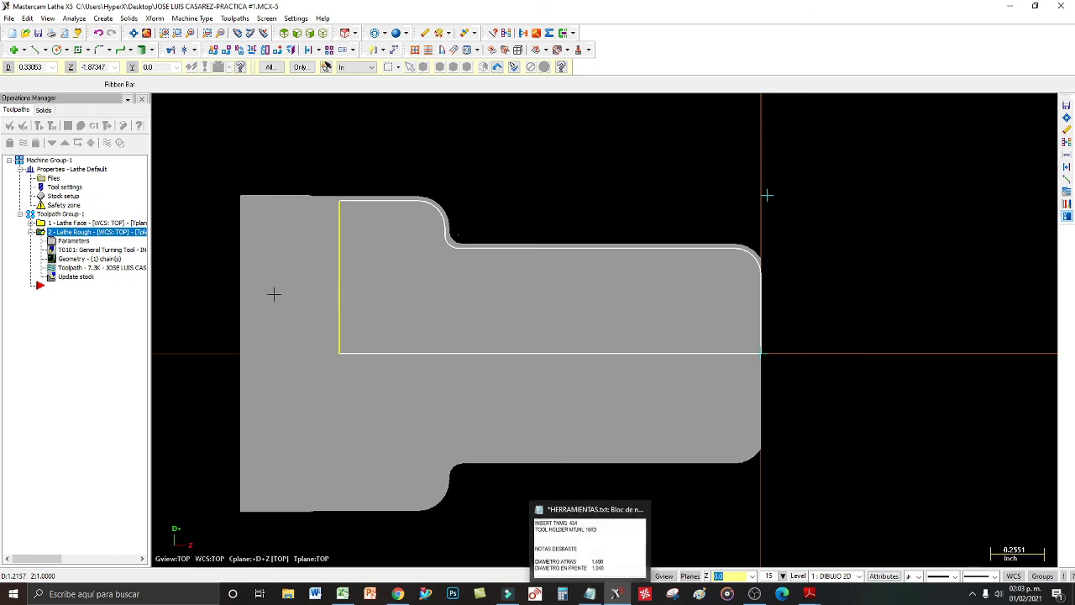
pyautogui.click(592, 544)
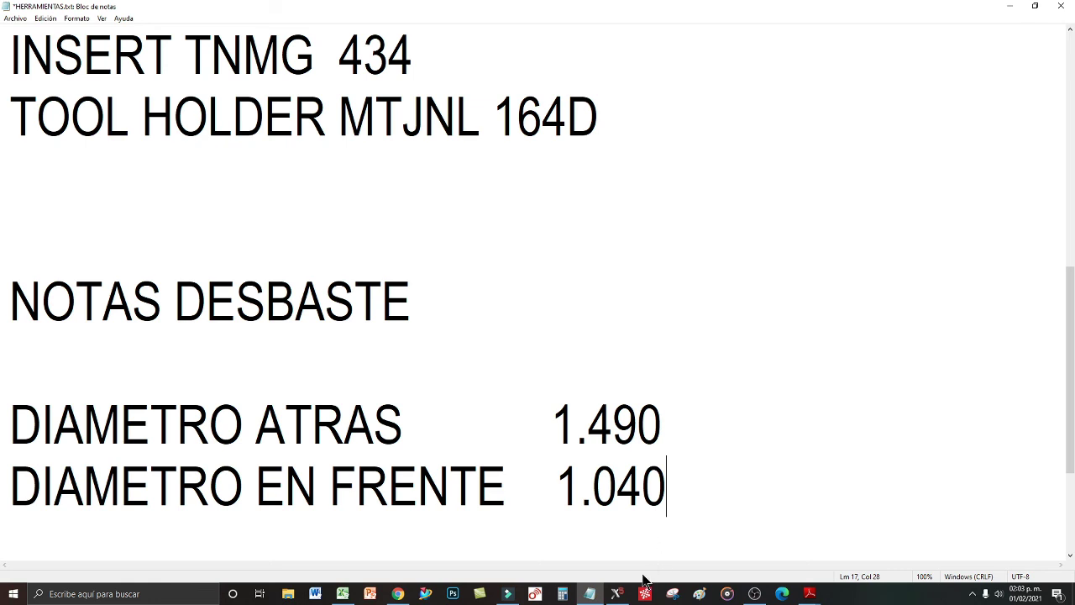
pyautogui.click(618, 594)
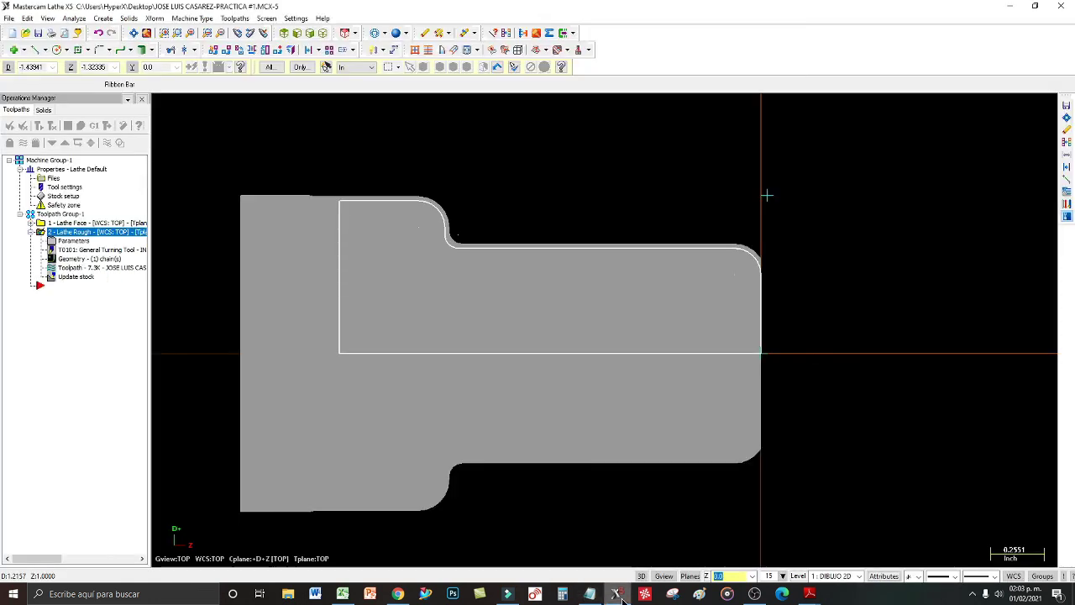
pyautogui.click(72, 241)
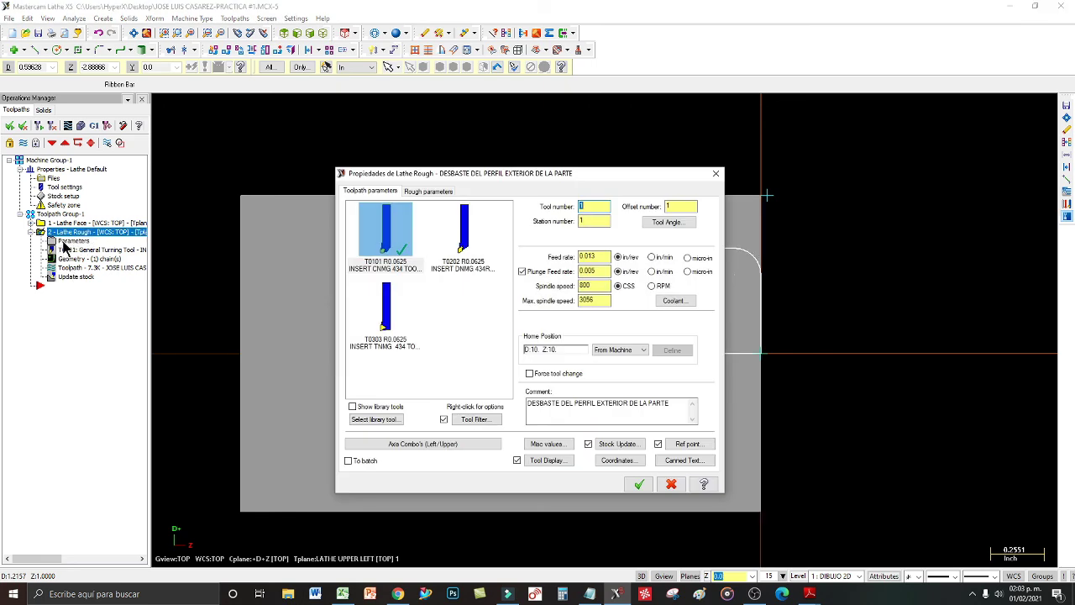
pyautogui.click(425, 192)
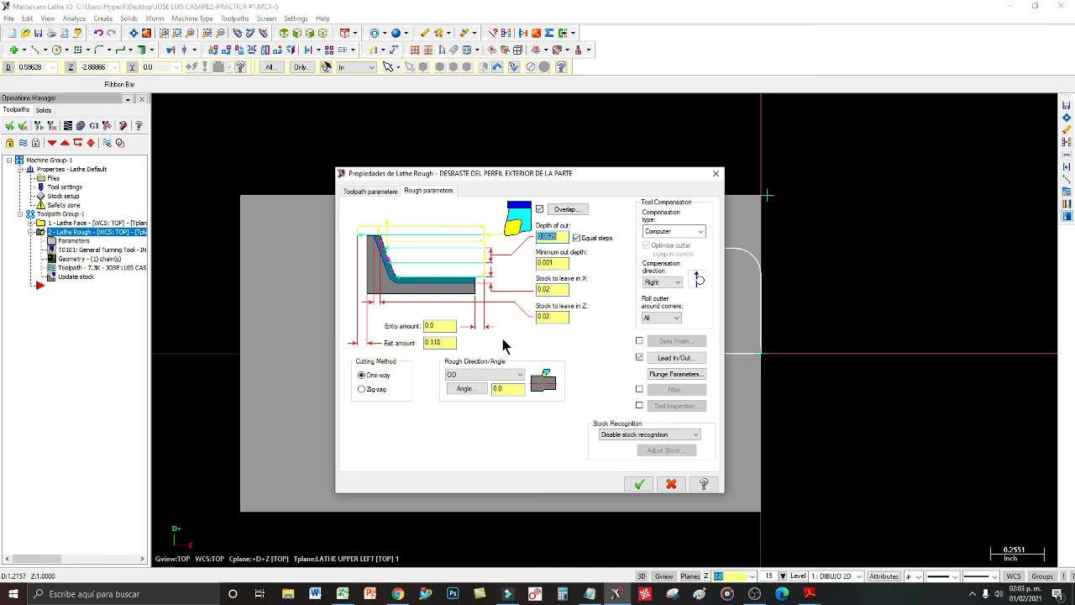
pyautogui.click(560, 316)
pyautogui.click(561, 289)
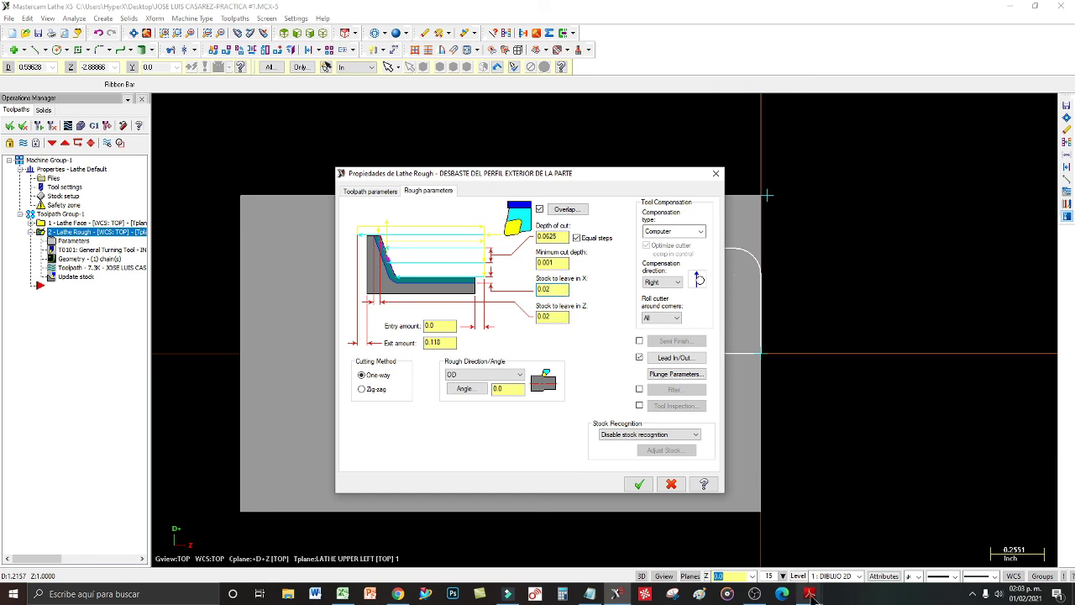
# - Compare the noted front and back diameters in Notepad with the PLANO-PRACTICA #1 drawing in Adobe Reader
pyautogui.moveTo(811, 595)
pyautogui.click(809, 545)
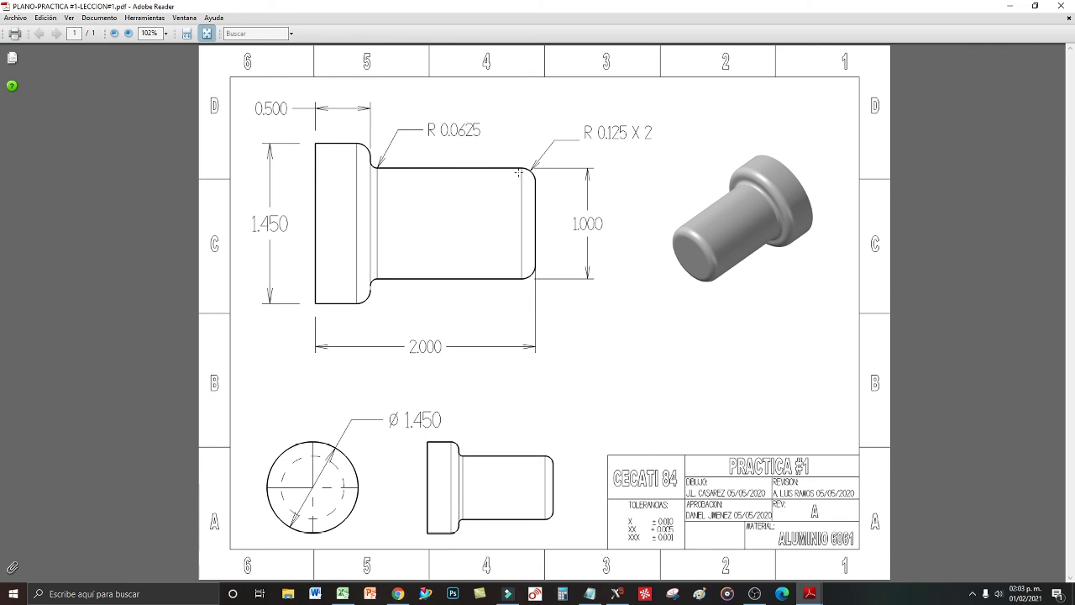
pyautogui.click(598, 562)
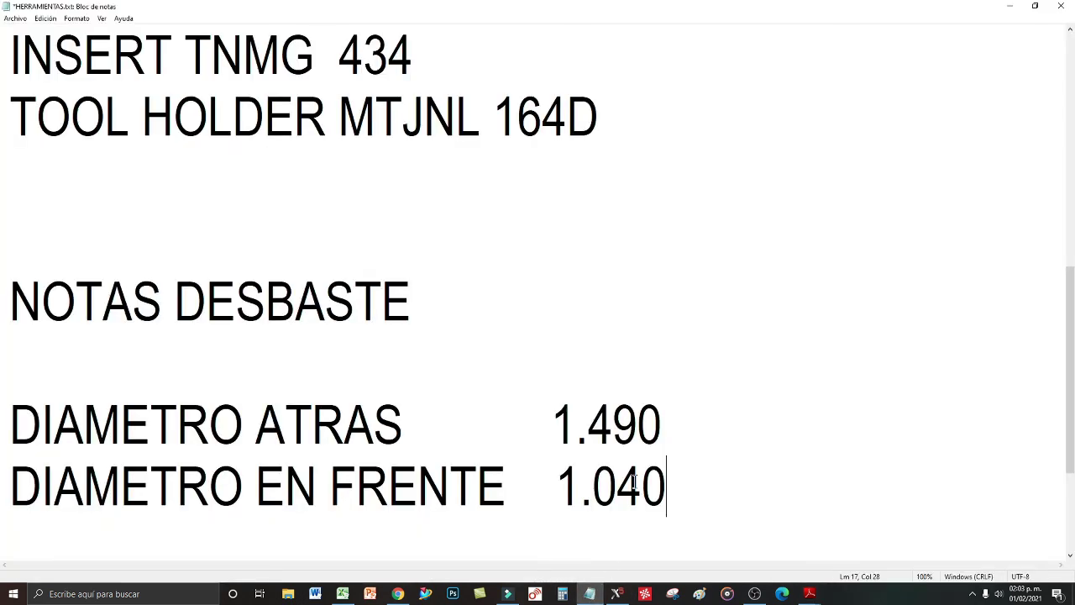
pyautogui.moveTo(557, 480); pyautogui.dragTo(670, 485)
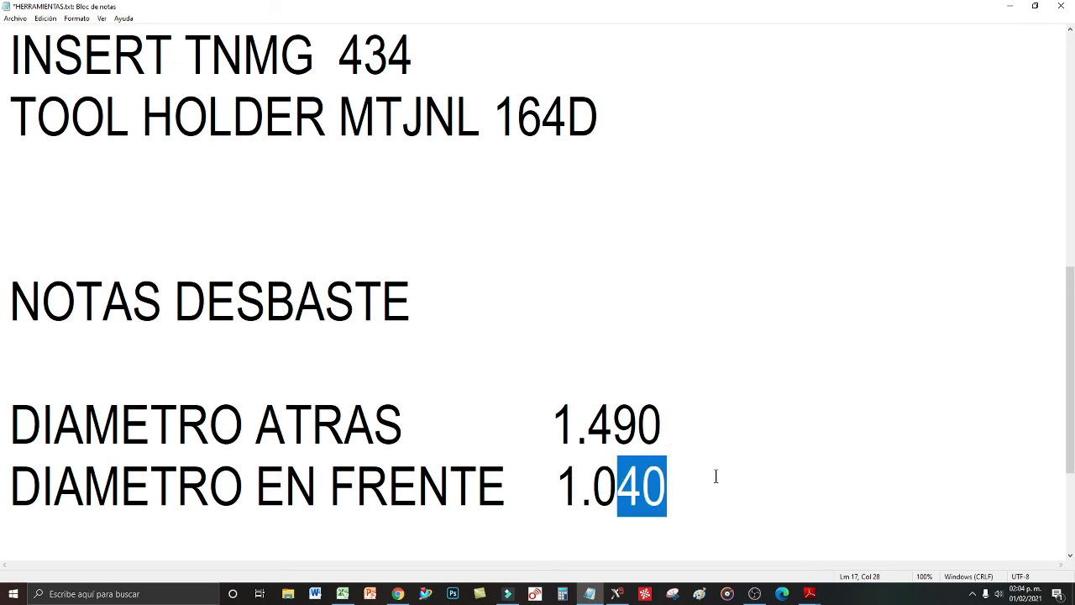
pyautogui.moveTo(810, 594)
pyautogui.click(822, 546)
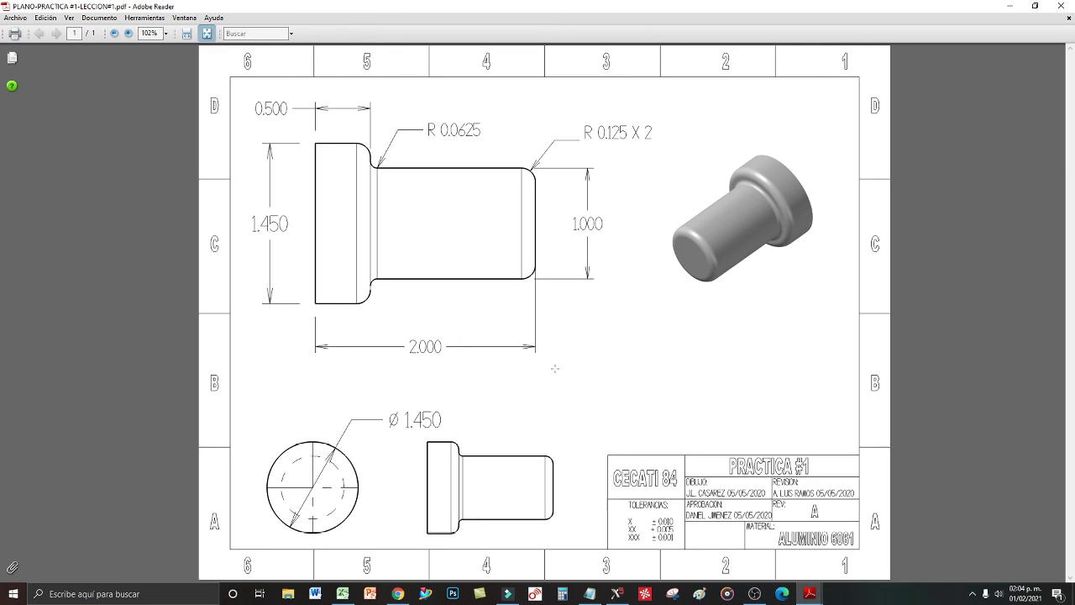
pyautogui.click(589, 594)
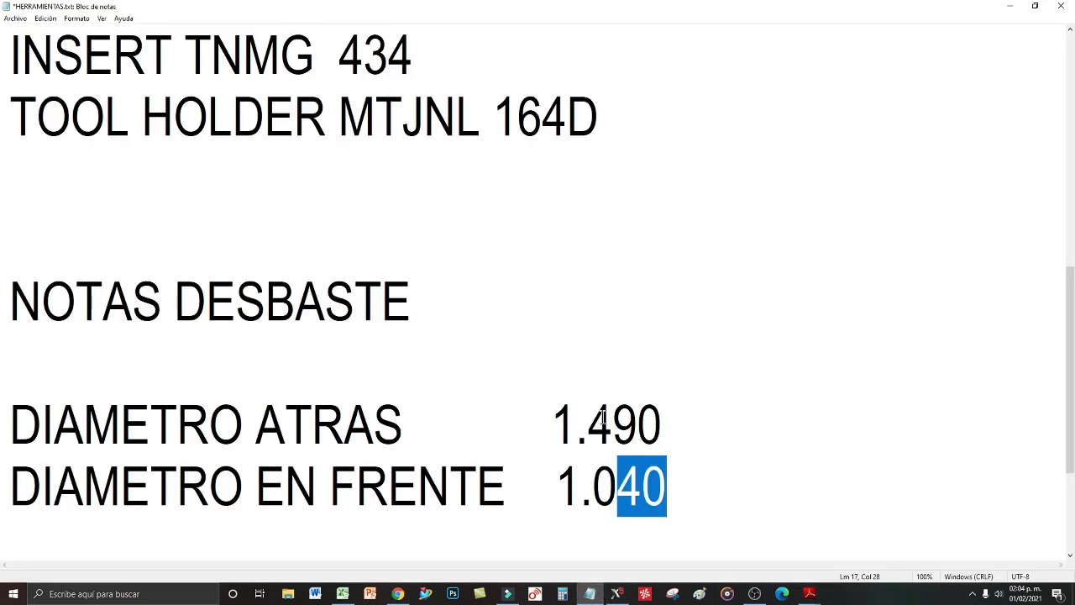
pyautogui.moveTo(604, 418); pyautogui.dragTo(663, 424)
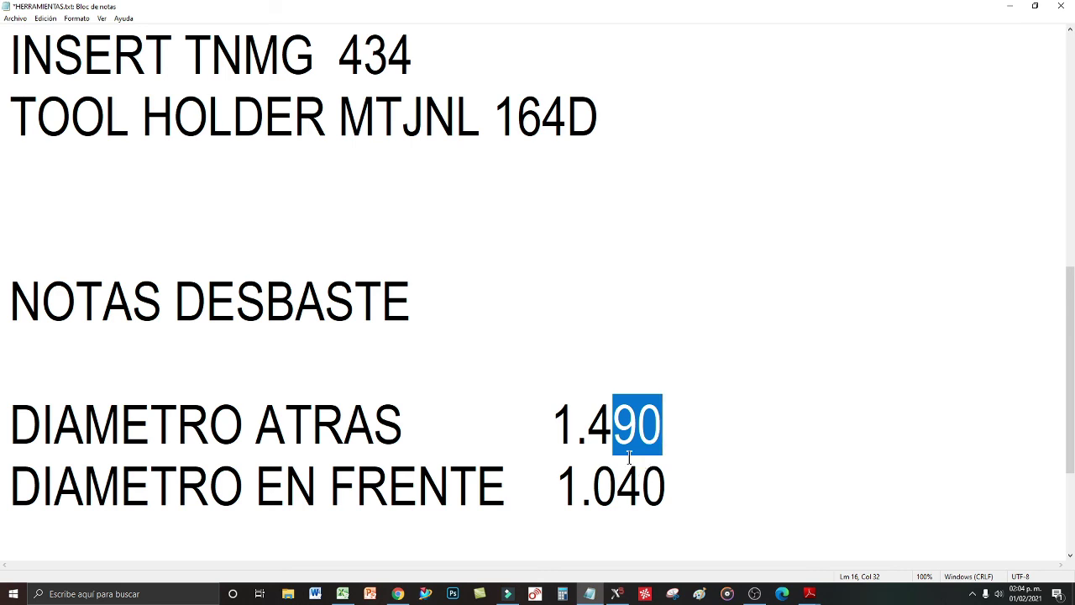
pyautogui.click(1012, 11)
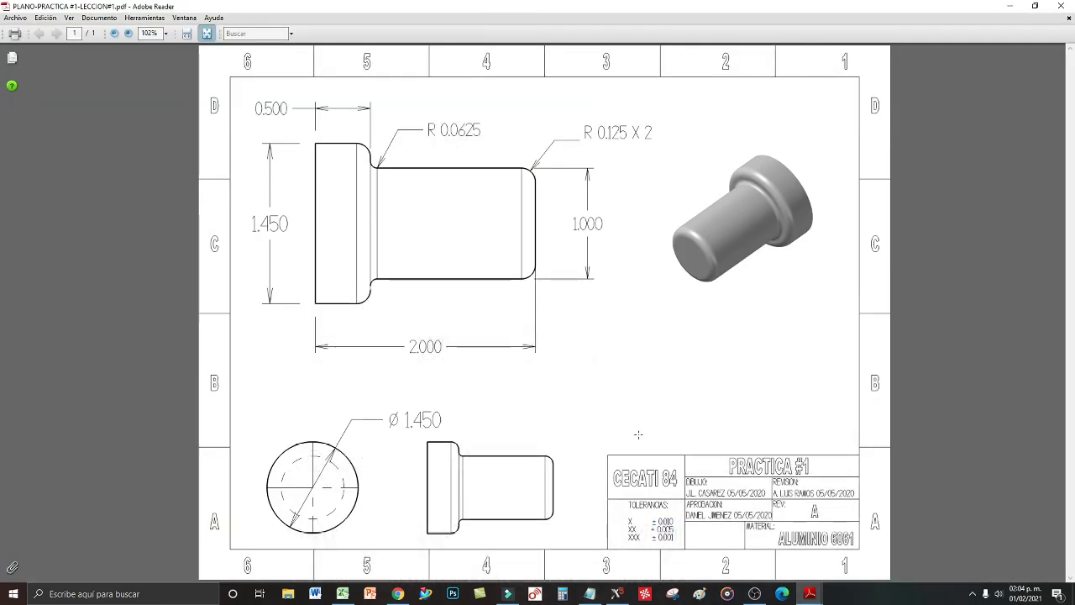
# - Return to Mastercam, recheck the X and Z stock allowances in the rough parameters, and accept the Lathe Rough properties
pyautogui.click(617, 594)
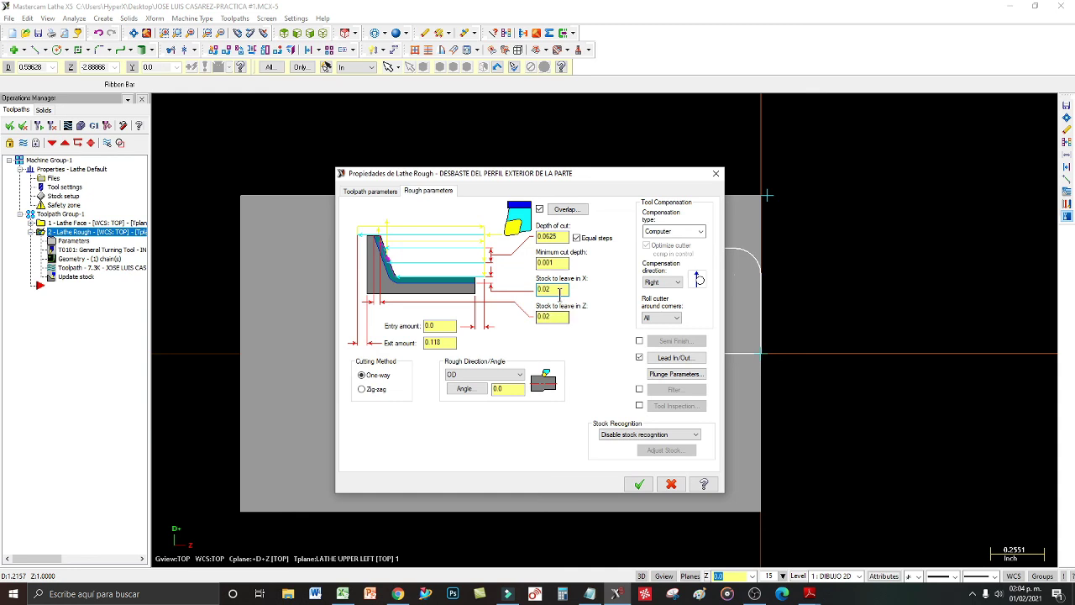
pyautogui.press('Tab')
pyautogui.moveTo(557, 291); pyautogui.dragTo(523, 322)
pyautogui.moveTo(561, 314); pyautogui.dragTo(525, 320)
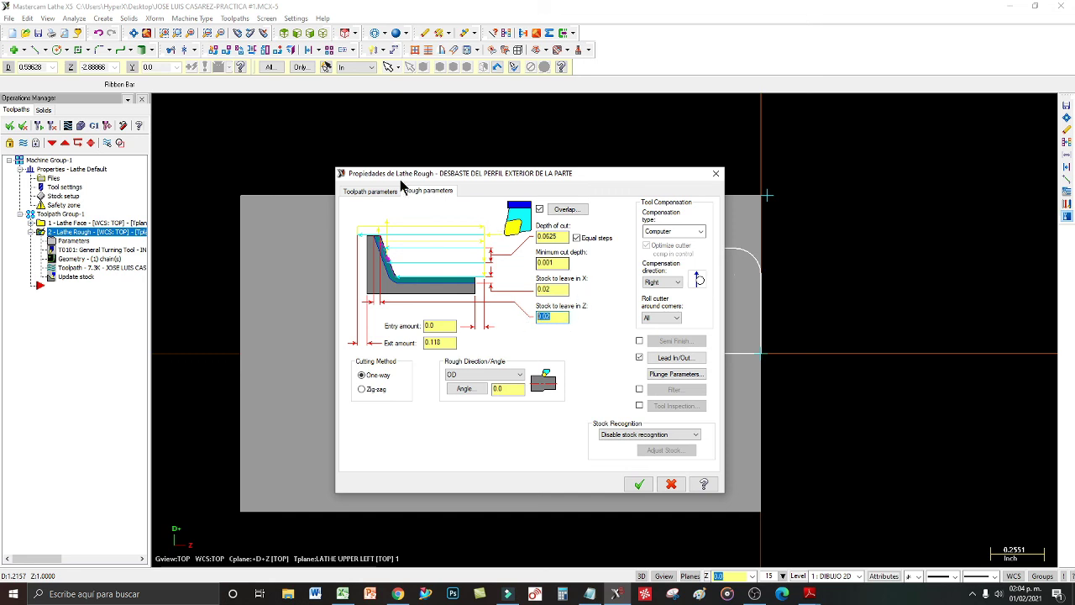
pyautogui.click(639, 484)
# - Backplot Lathe Rough to the smaller diameter's shoulder, inspect the remaining stock there, and compare its Z position with the part drawing's lengths
pyautogui.click(71, 127)
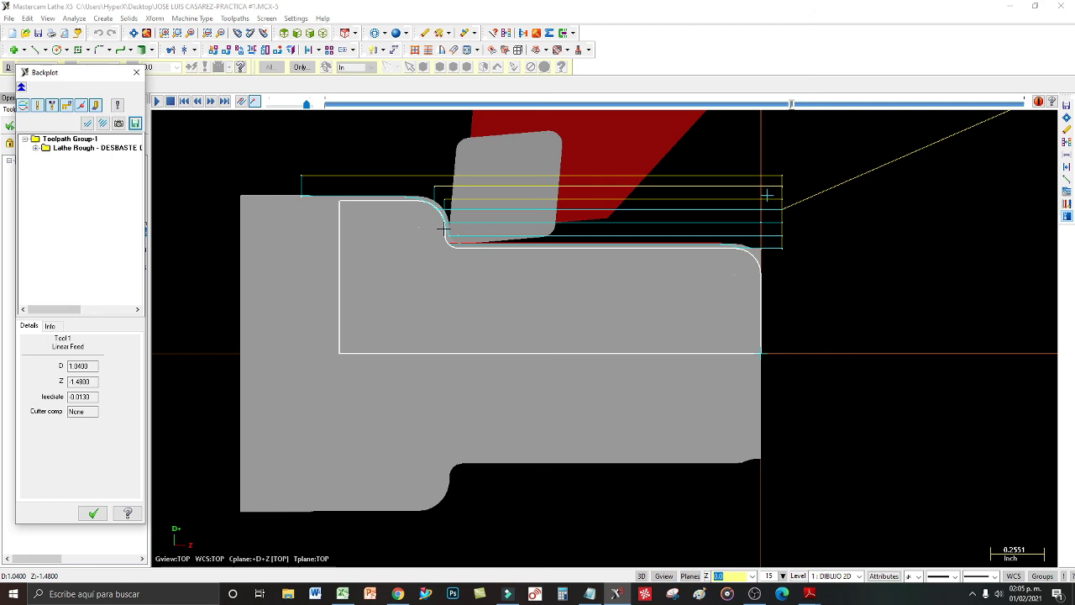
pyautogui.scroll(1, 442, 224)
pyautogui.scroll(6, 442, 226)
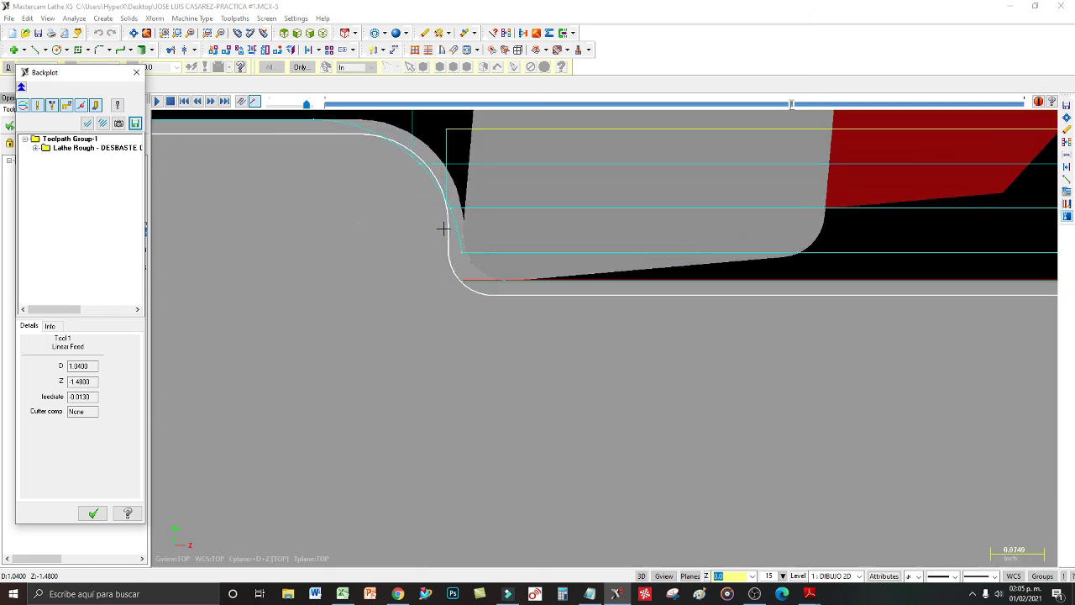
pyautogui.scroll(1, 443, 226)
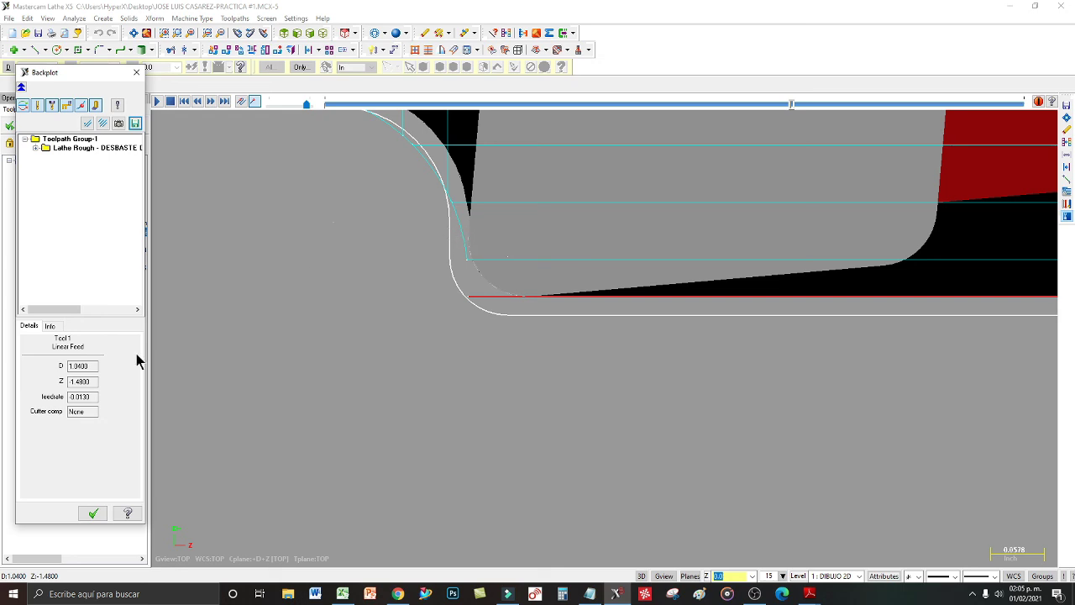
pyautogui.scroll(-12, 410, 254)
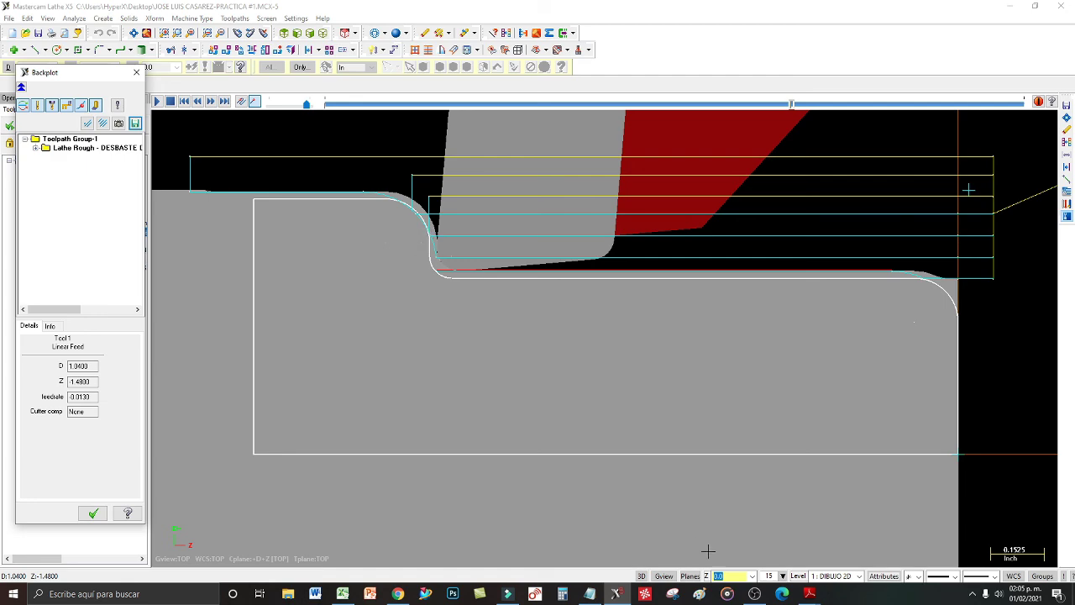
pyautogui.click(808, 594)
pyautogui.click(809, 546)
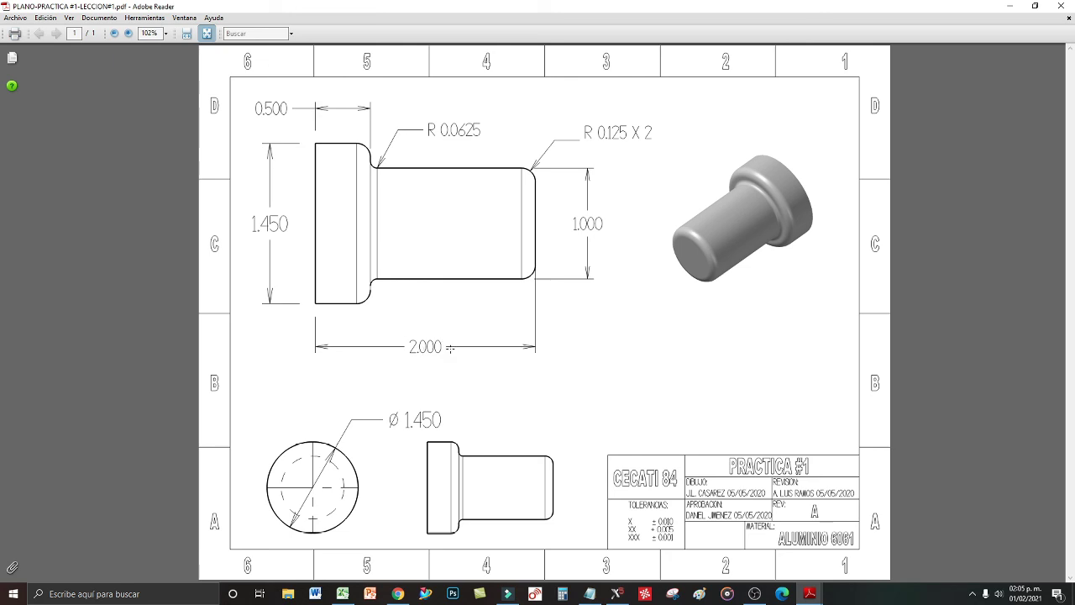
# - Return to Mastercam, close the Lathe Rough backplot, and recheck the stock to leave in Z in its rough parameters
pyautogui.click(616, 594)
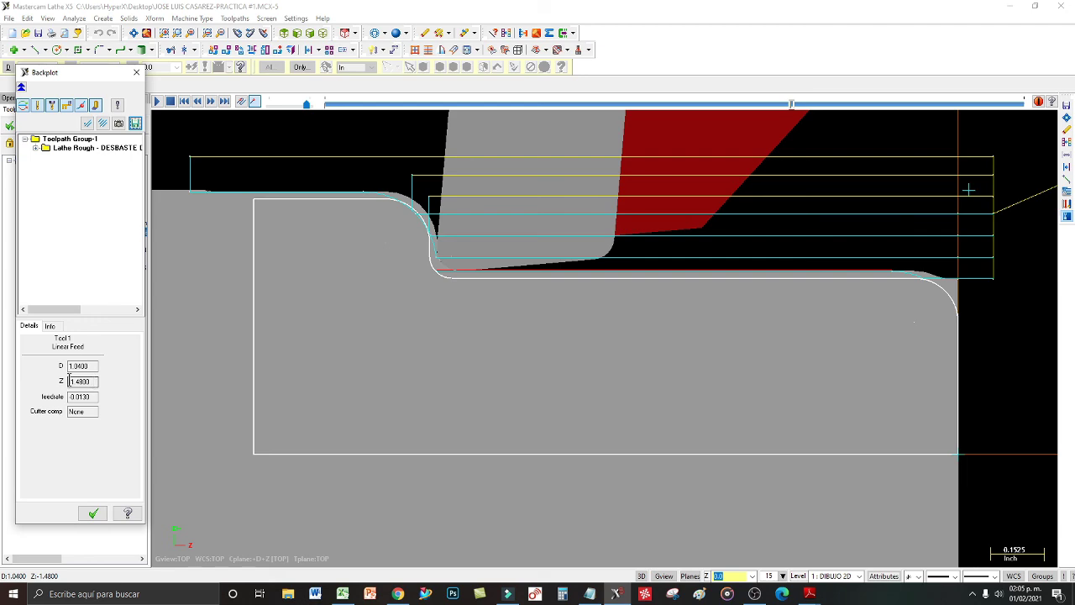
pyautogui.click(92, 512)
pyautogui.click(74, 241)
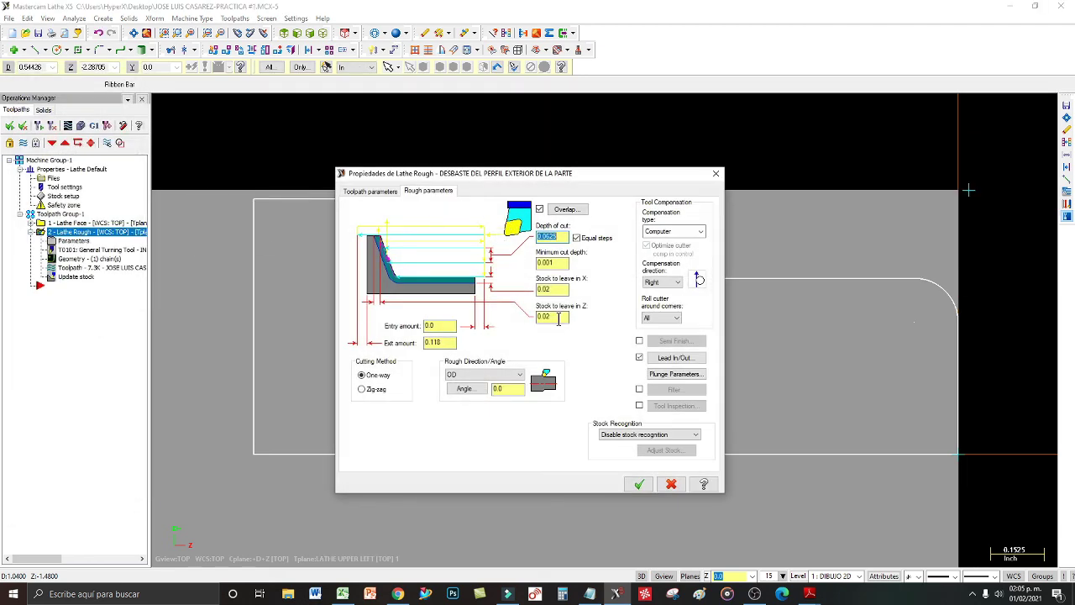
pyautogui.click(558, 317)
# - Extend Lathe Rough's toolpath comment with "DEJARA DIAMETROS A 1.490 Y 1.040 DEJARA PROFUNDIDAD"
pyautogui.click(372, 191)
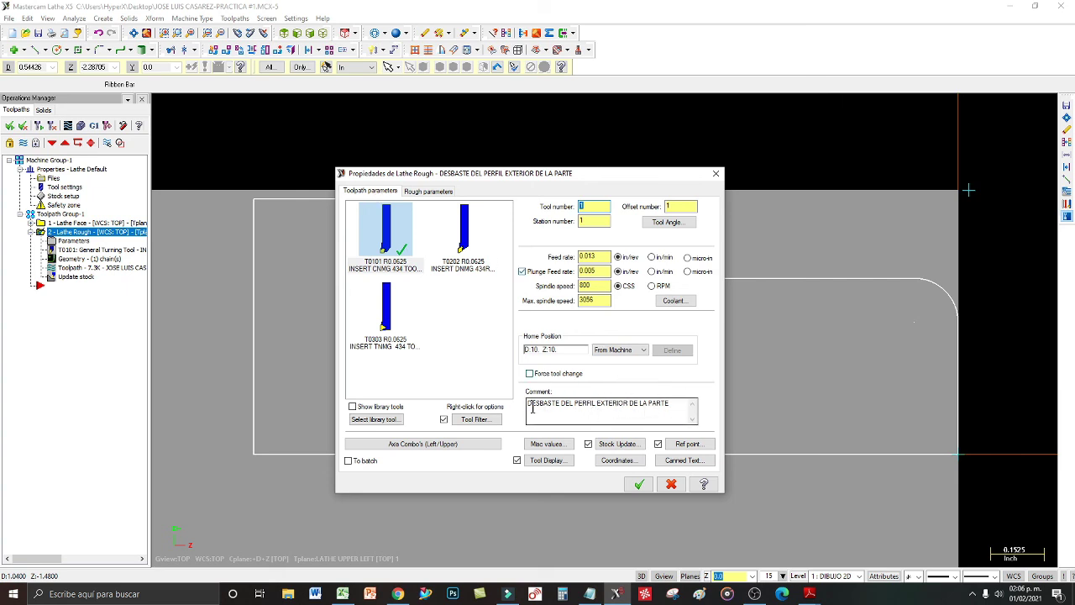
pyautogui.click(678, 407)
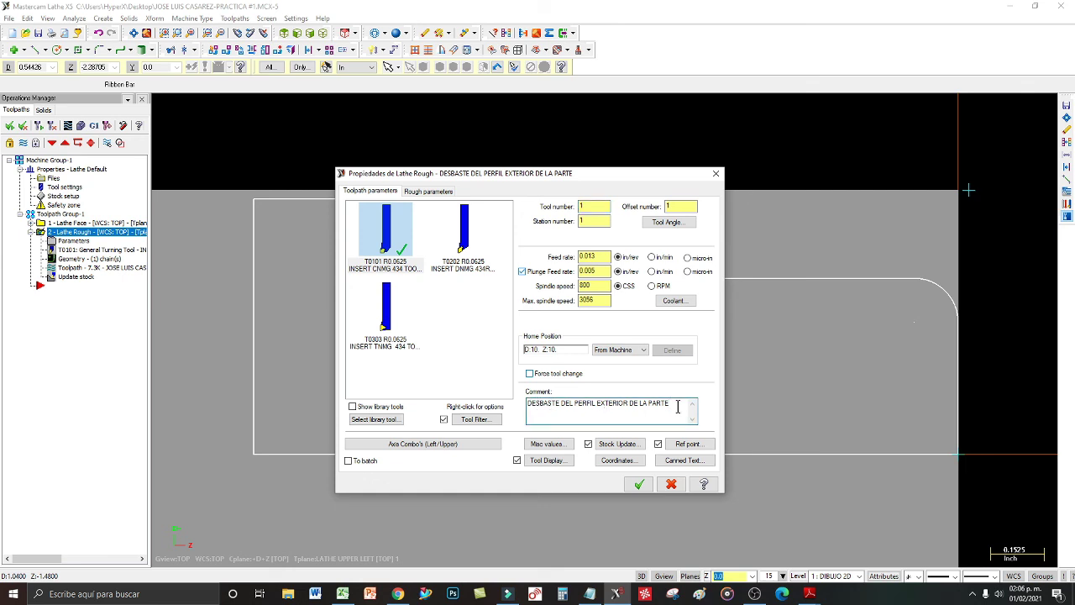
pyautogui.write('DEJARA DIAMETROS A 1.490 Y 1.040 DEJARA PR')
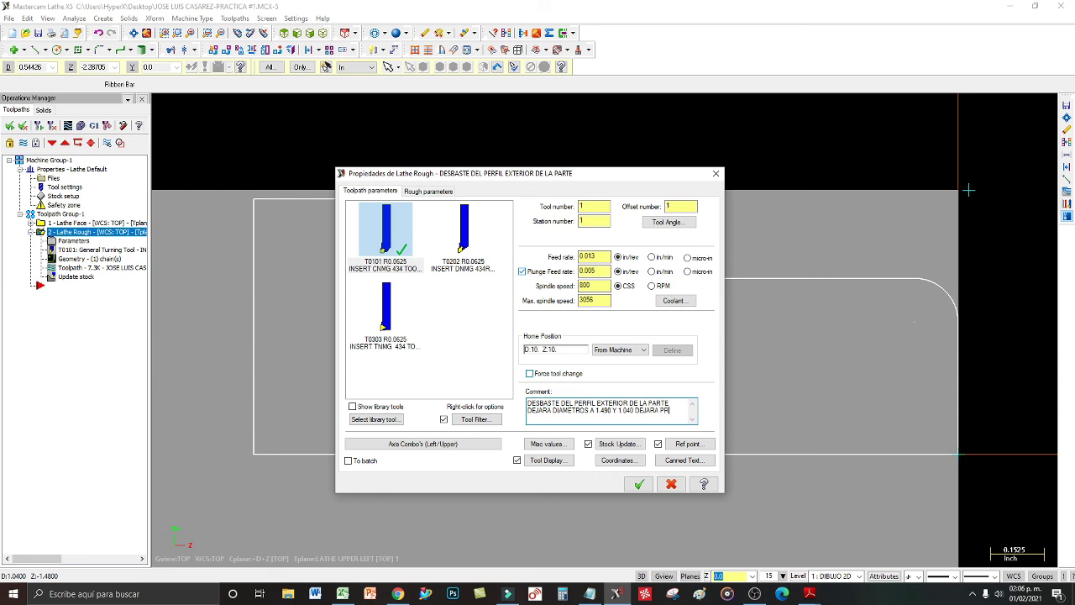
pyautogui.write('ODUNFI')
pyautogui.press('BackSpace')
pyautogui.press('BackSpace')
pyautogui.press('BackSpace')
pyautogui.press('BackSpace')
pyautogui.press('BackSpace')
pyautogui.press('BackSpace')
pyautogui.write('OFUNDIDAD')
# - Check the lengths on the PLANO-PRACTICA #1 drawing in Adobe Reader, and complete the Mastercam comment with the depth 1.480
pyautogui.moveTo(809, 594)
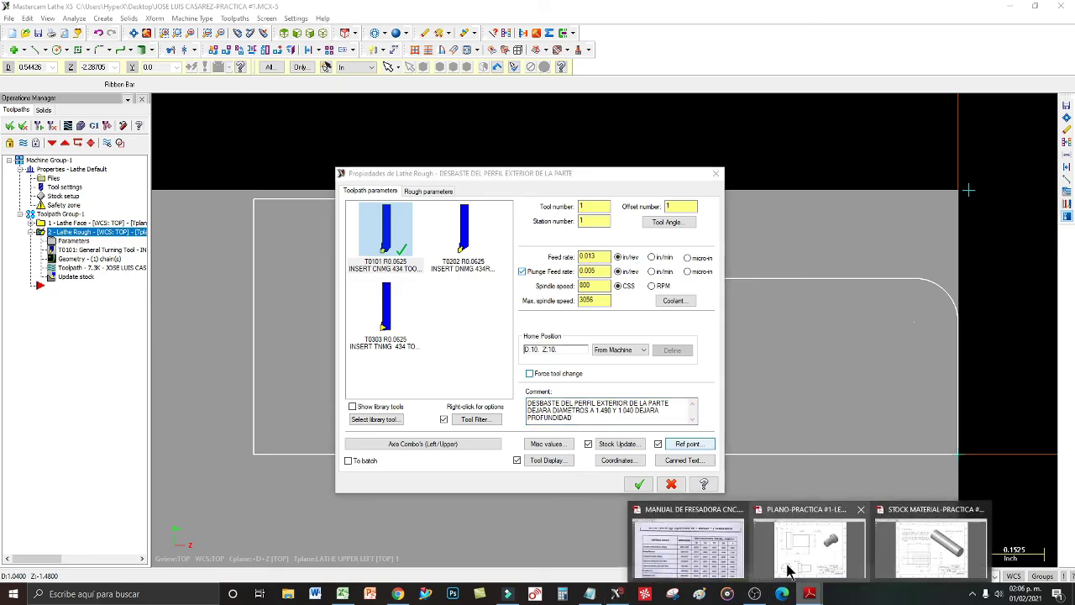
pyautogui.click(809, 546)
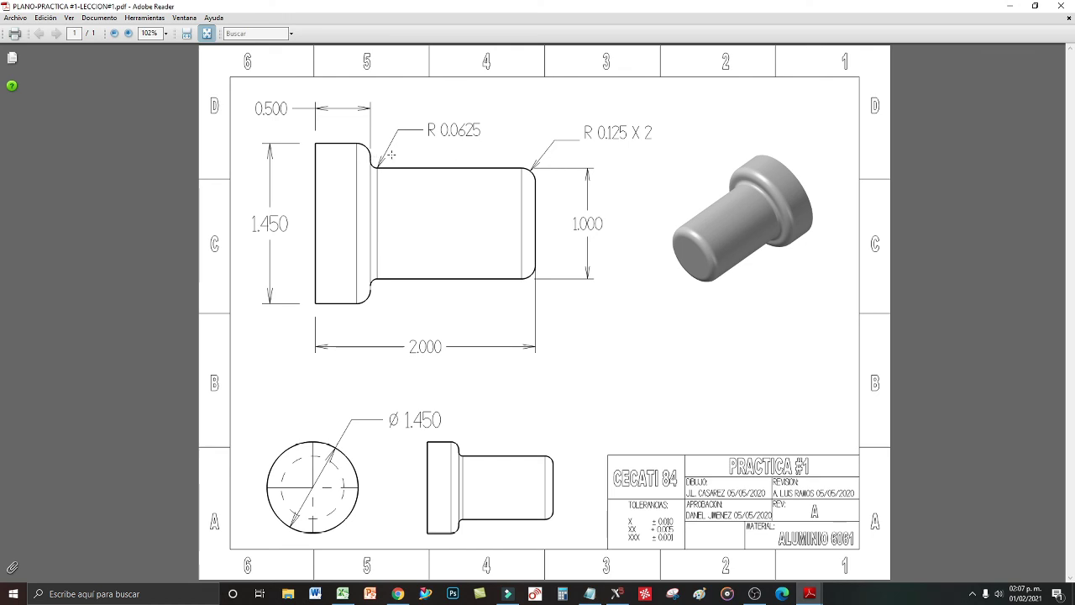
pyautogui.click(615, 594)
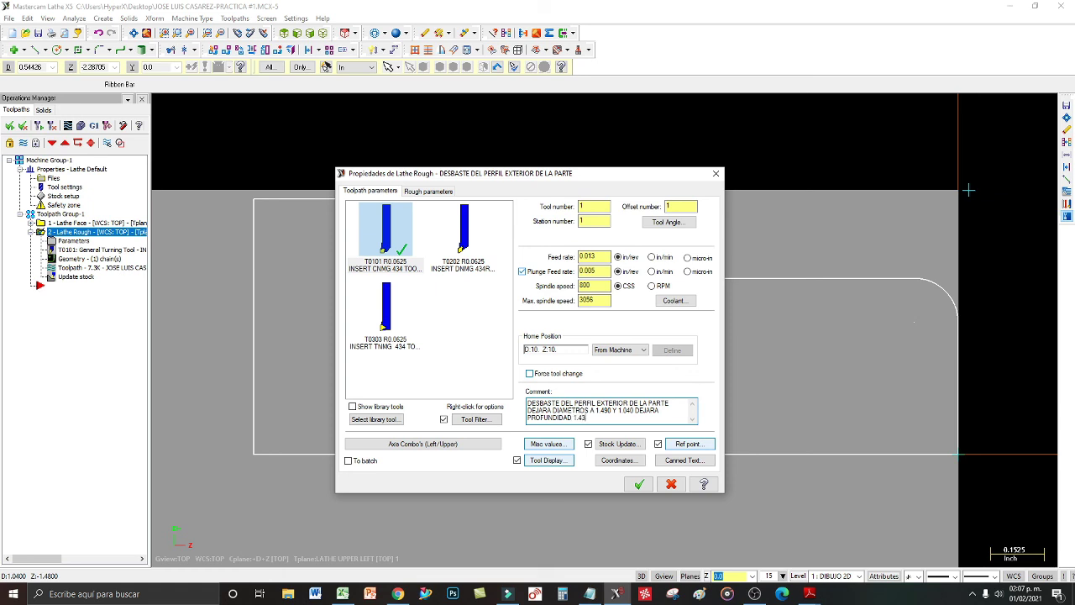
pyautogui.write('80')
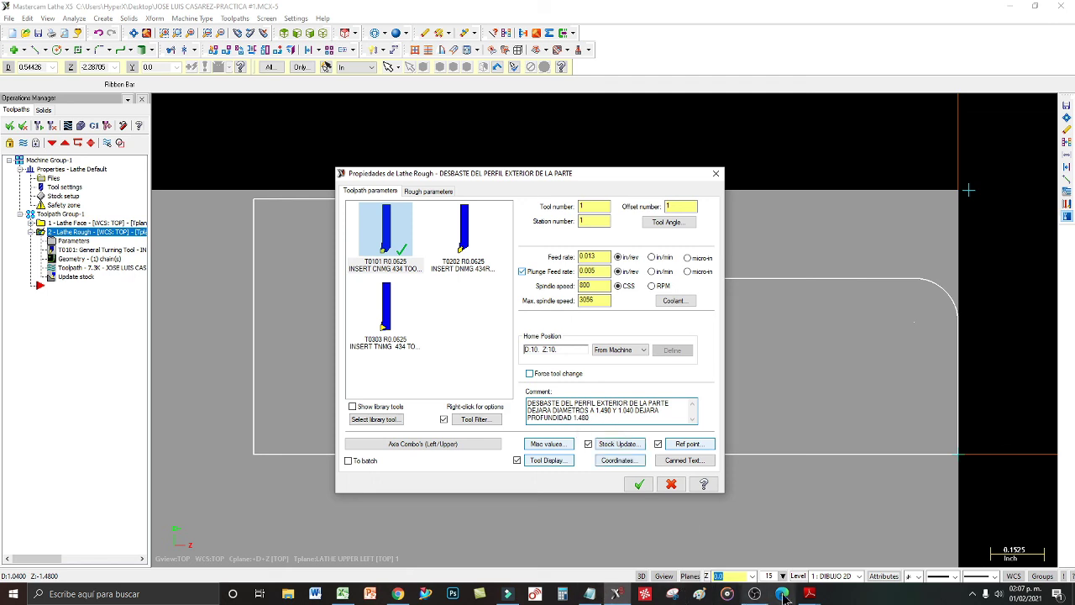
# - Review the full operation comment against the part drawing, and accept the Lathe Rough properties in Mastercam
pyautogui.click(702, 550)
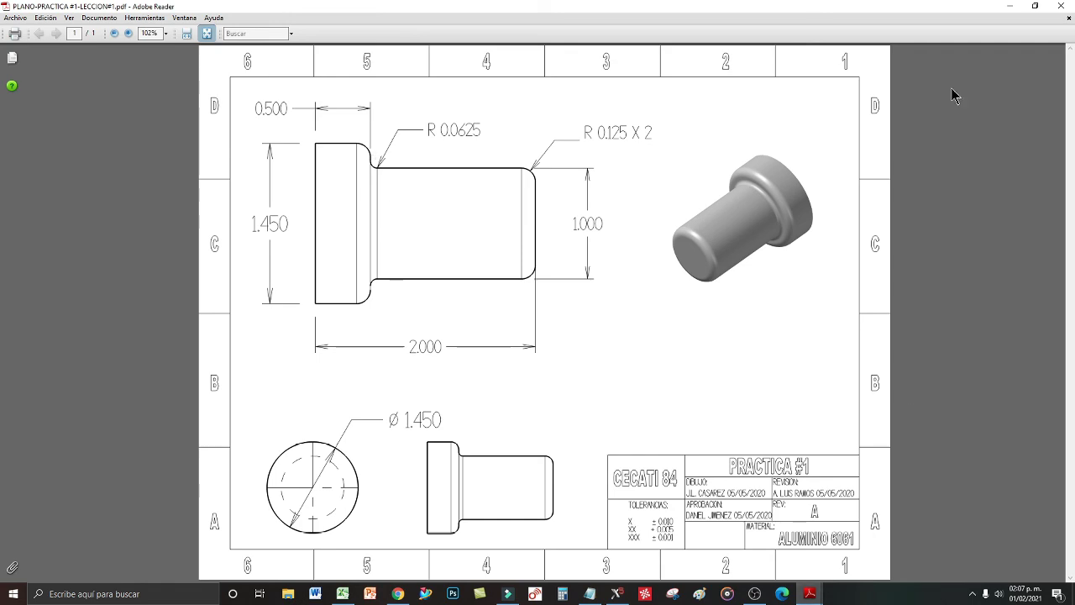
pyautogui.click(1013, 5)
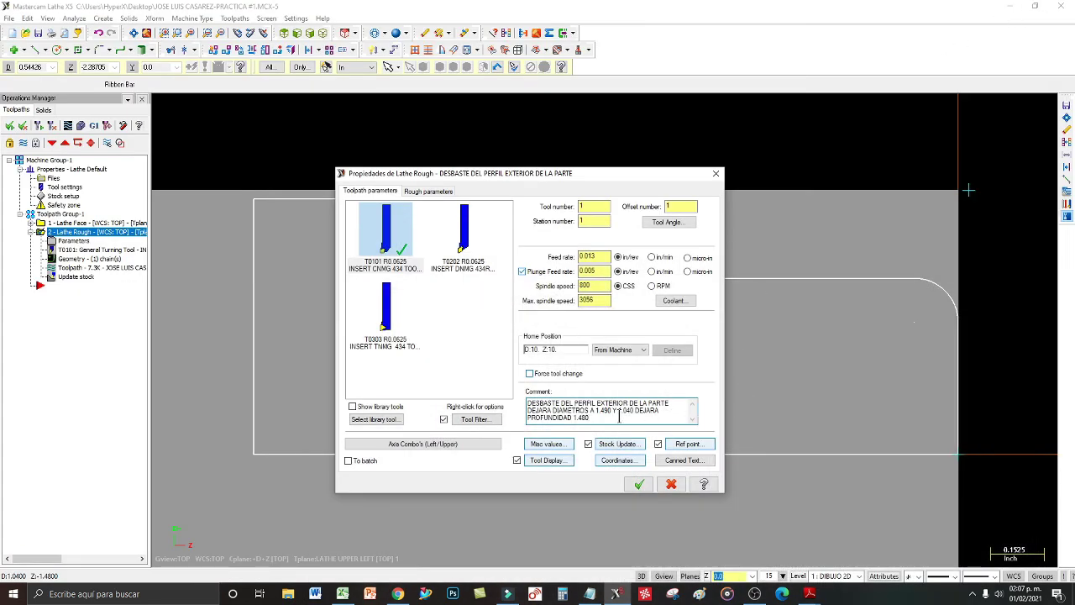
pyautogui.moveTo(540, 411); pyautogui.dragTo(611, 411)
pyautogui.click(632, 411)
pyautogui.moveTo(528, 402); pyautogui.dragTo(672, 406)
pyautogui.click(670, 407)
pyautogui.moveTo(528, 402); pyautogui.dragTo(669, 418)
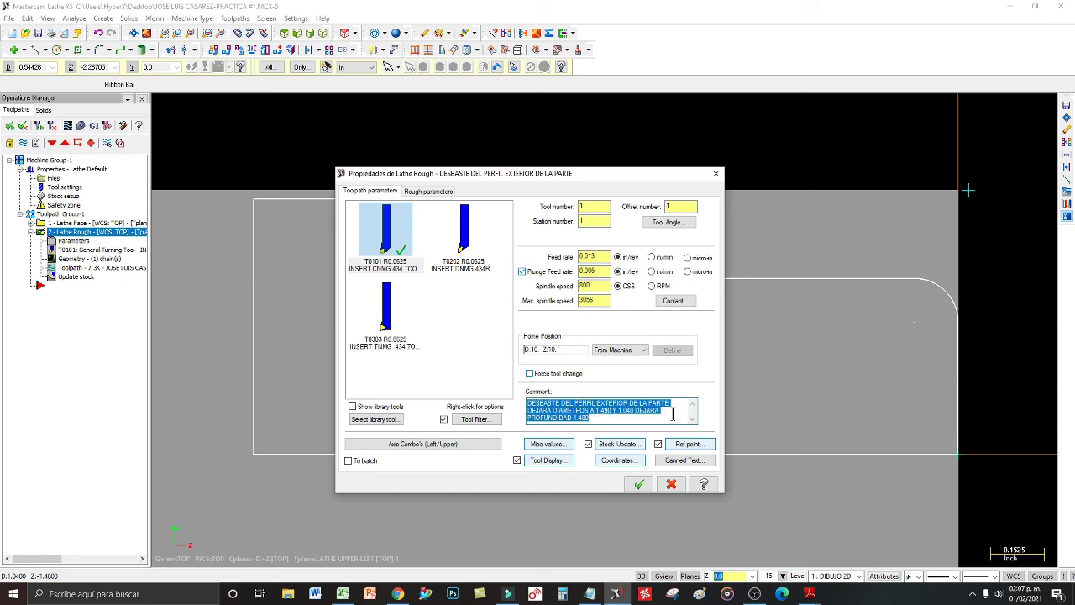
pyautogui.click(672, 413)
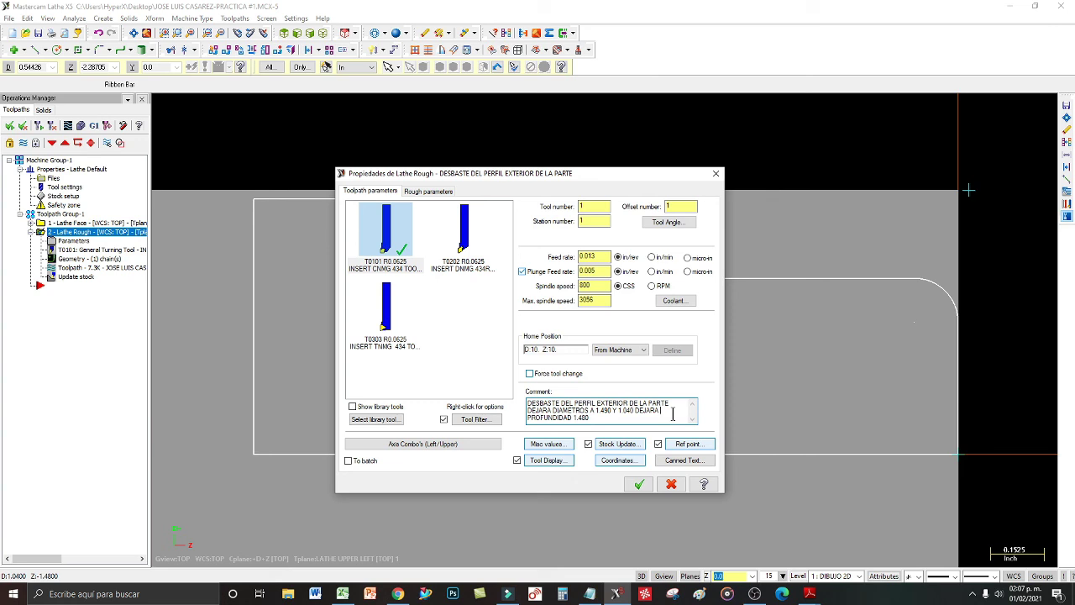
pyautogui.click(639, 485)
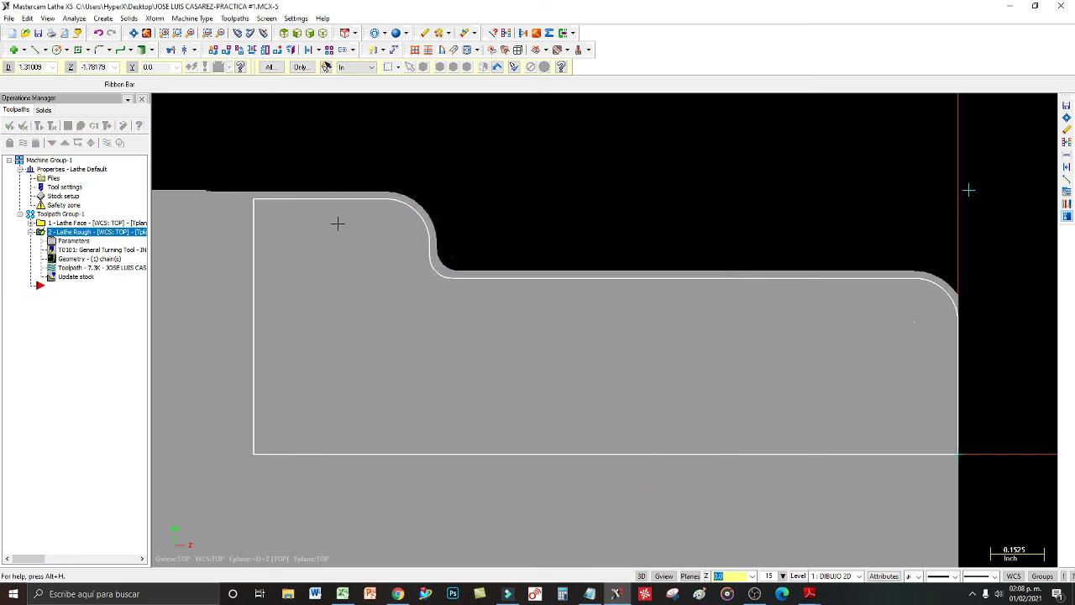
# - Collapse the Lathe Rough operation in the toolpath tree and select the insertion point below it
pyautogui.scroll(-1, 491, 208)
pyautogui.scroll(-1, 488, 194)
pyautogui.click(134, 34)
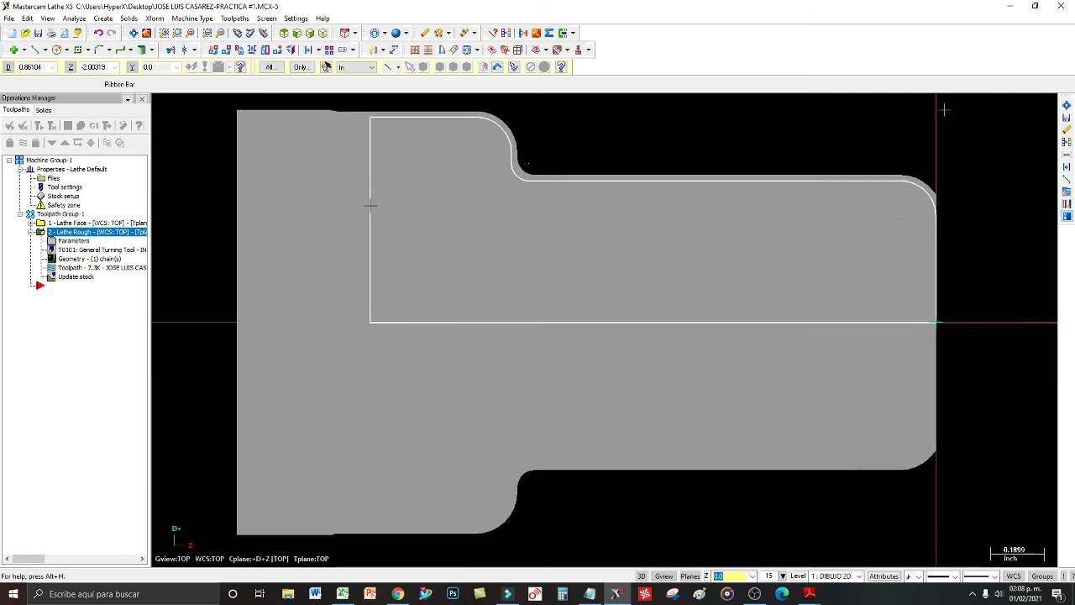
pyautogui.scroll(-1, 370, 203)
pyautogui.scroll(-1, 366, 273)
pyautogui.scroll(2, 441, 118)
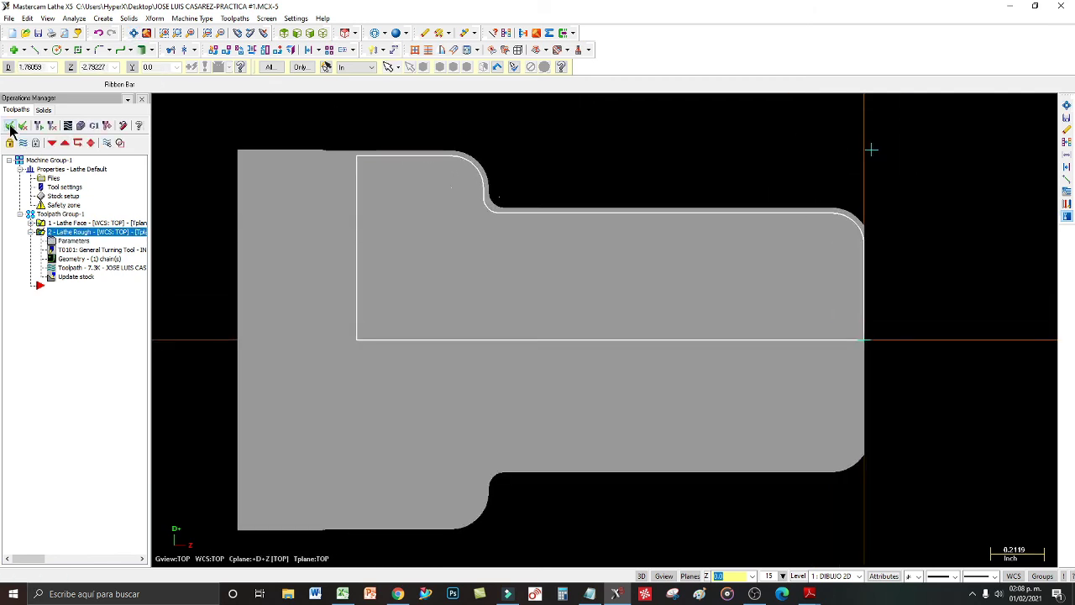
pyautogui.click(37, 125)
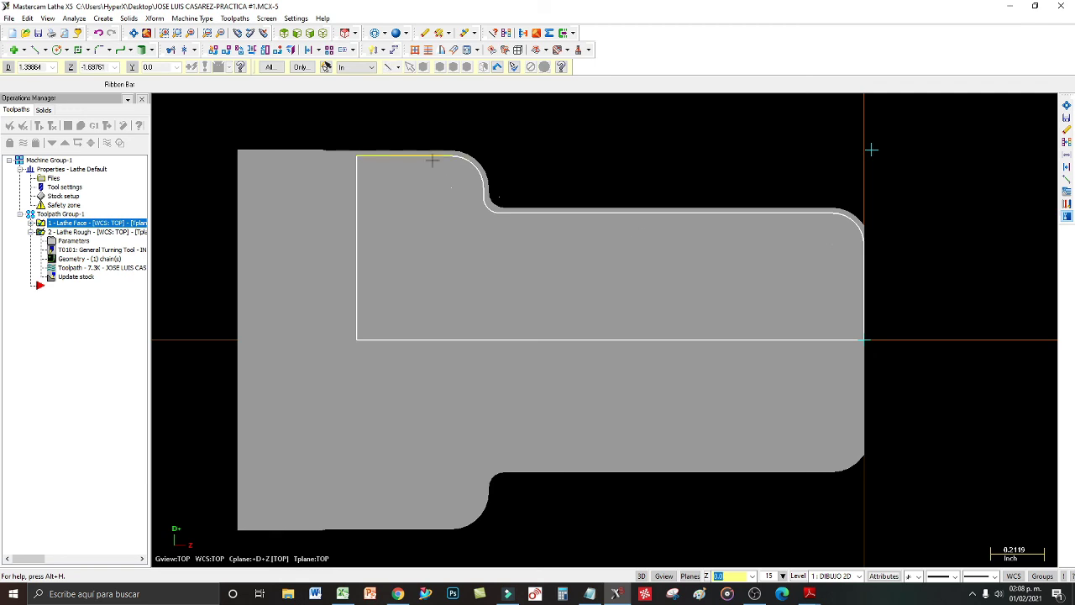
pyautogui.click(30, 231)
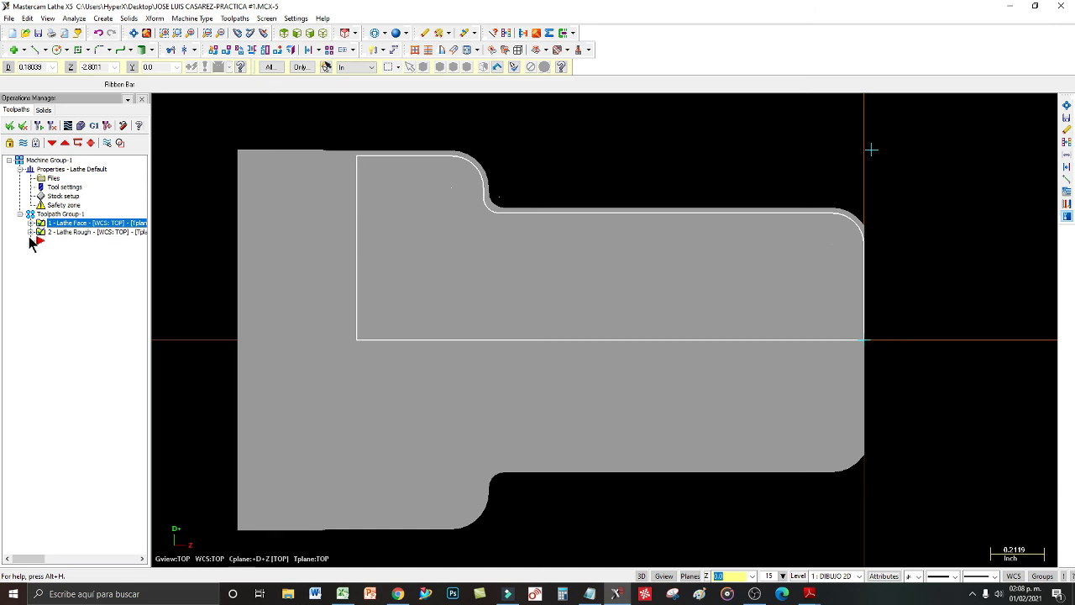
pyautogui.click(44, 233)
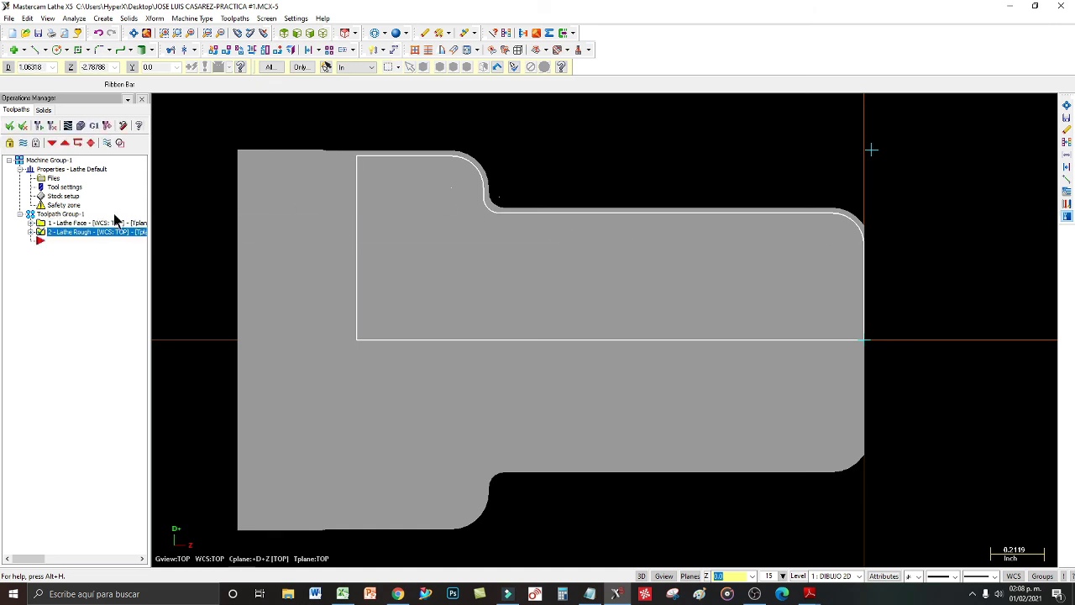
pyautogui.click(40, 241)
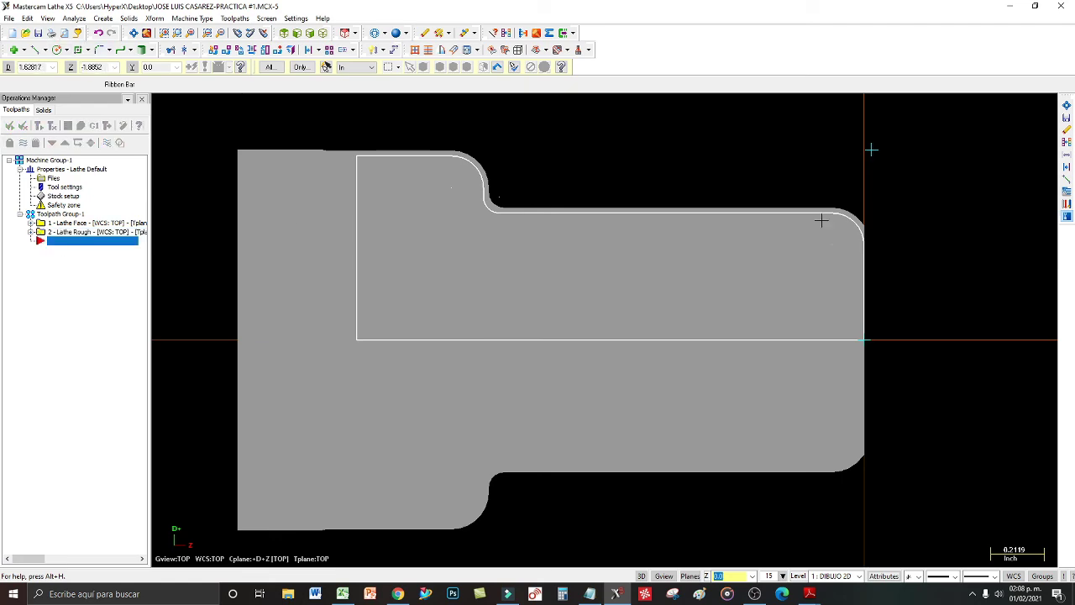